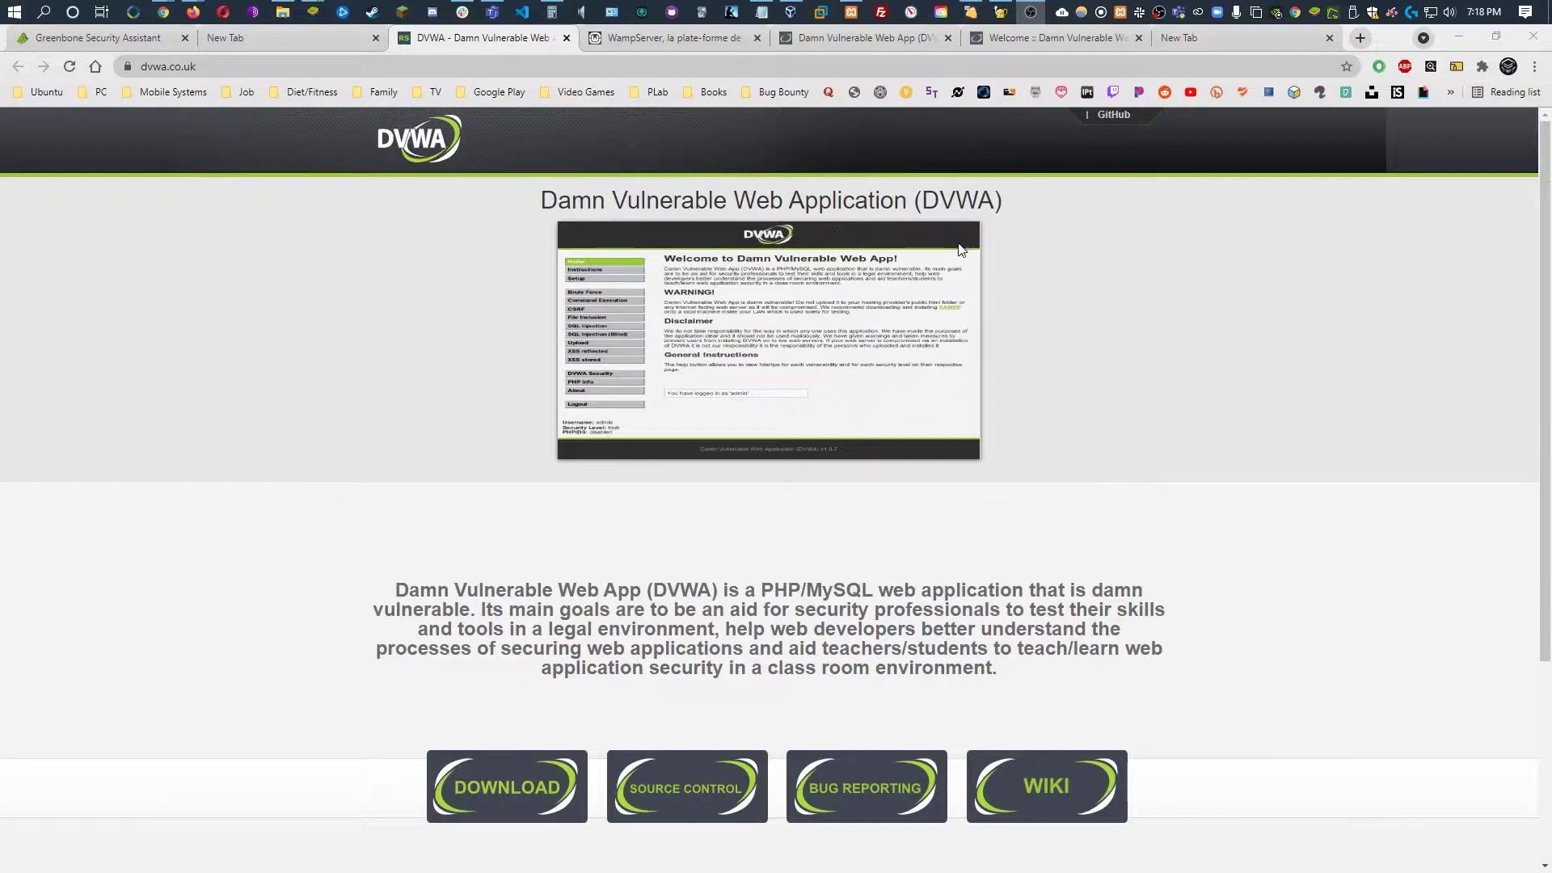
Highlight the DVWA description and its main-goals sentences, then clear the selection
{"action": "left_click_drag", "start_coordinate": [399, 589], "coordinate": [1011, 682]}
{"action": "left_click", "coordinate": [975, 695]}
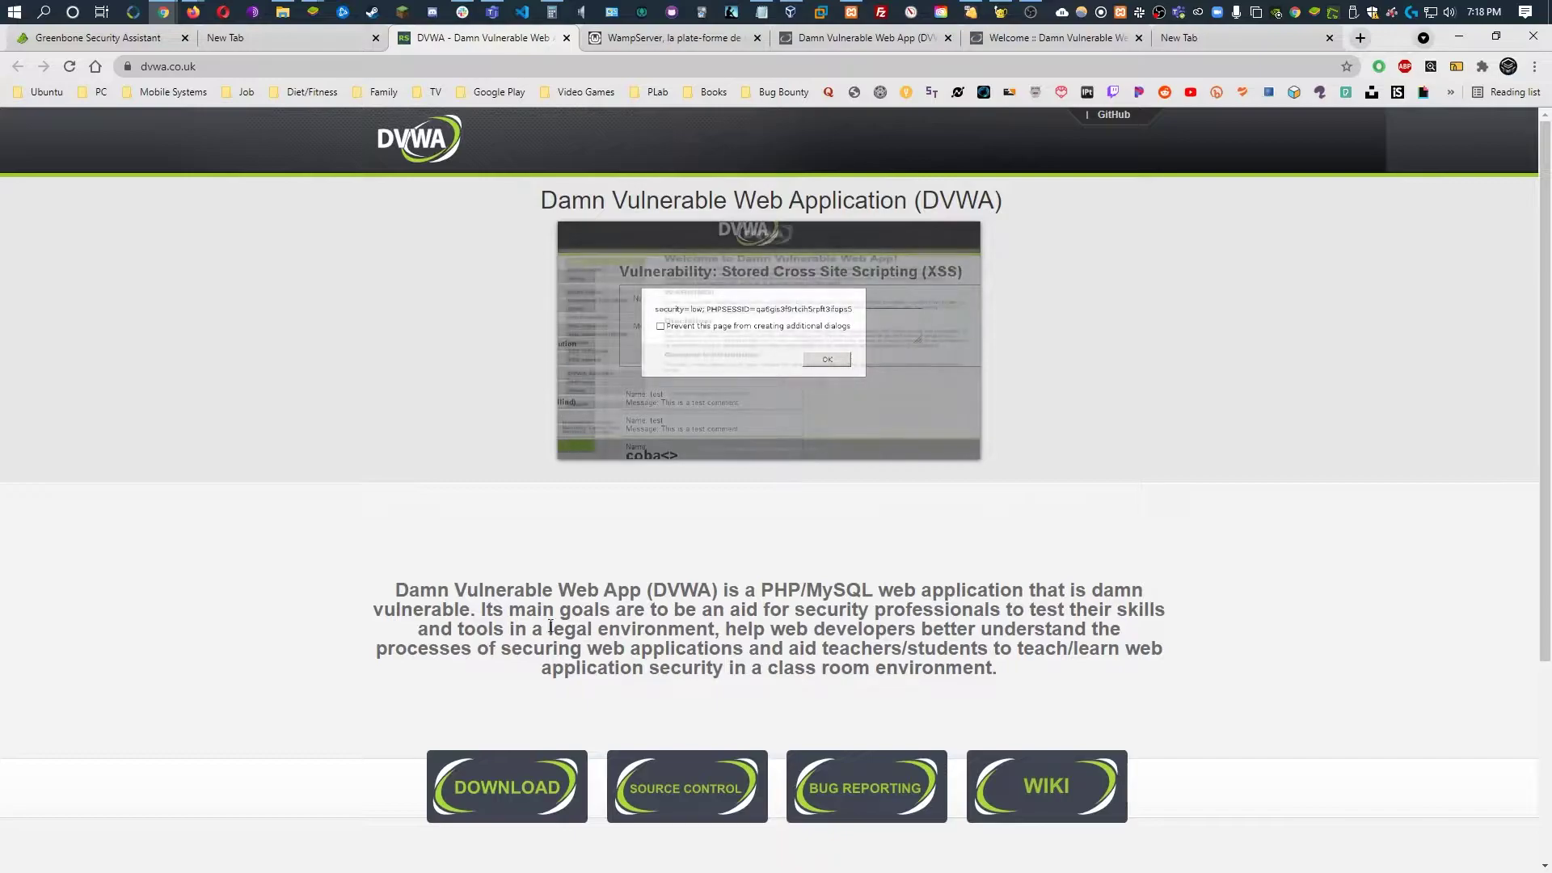
{"action": "left_click_drag", "start_coordinate": [488, 610], "coordinate": [1005, 683]}
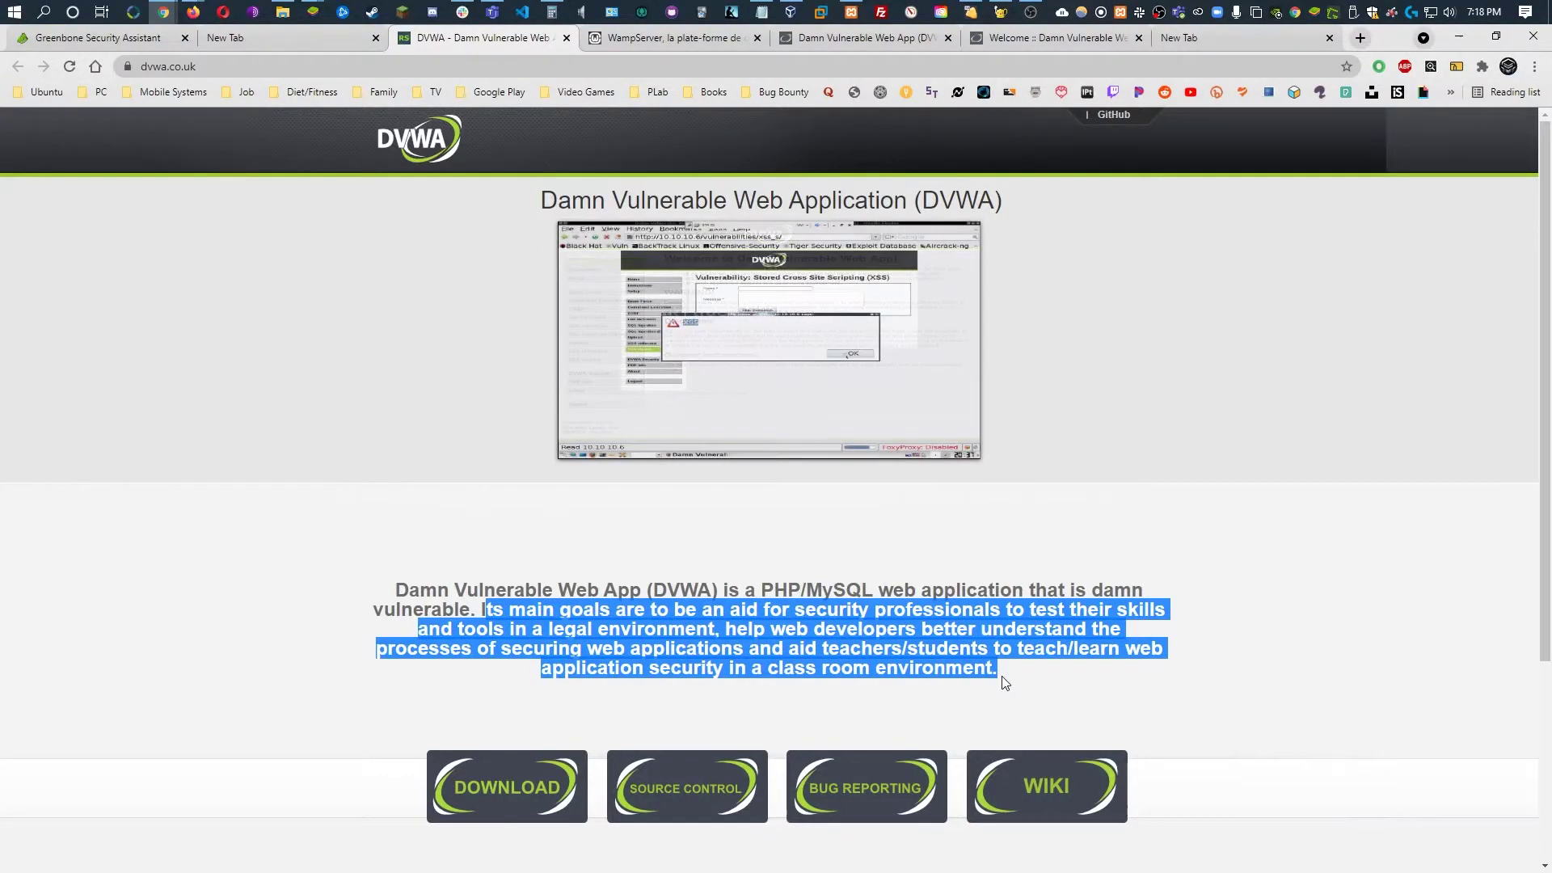
{"action": "left_click", "coordinate": [1258, 661]}
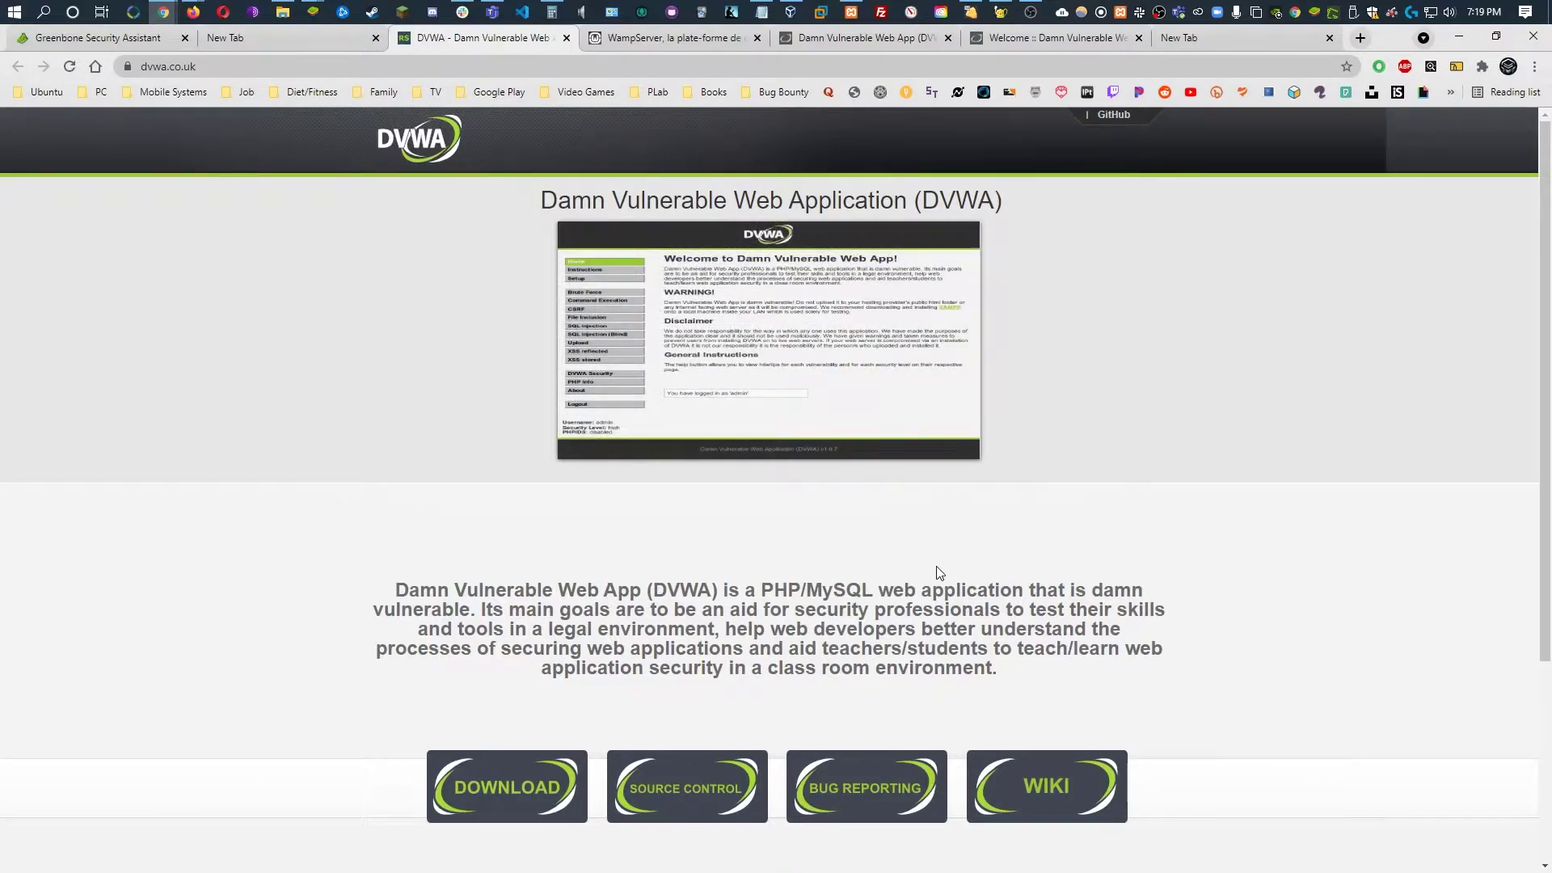
Search for 'wamp' in a new tab and open the WampServer homepage
{"action": "left_click", "coordinate": [1234, 38]}
{"action": "type", "text": "wamp"}
{"action": "key", "text": "Return"}
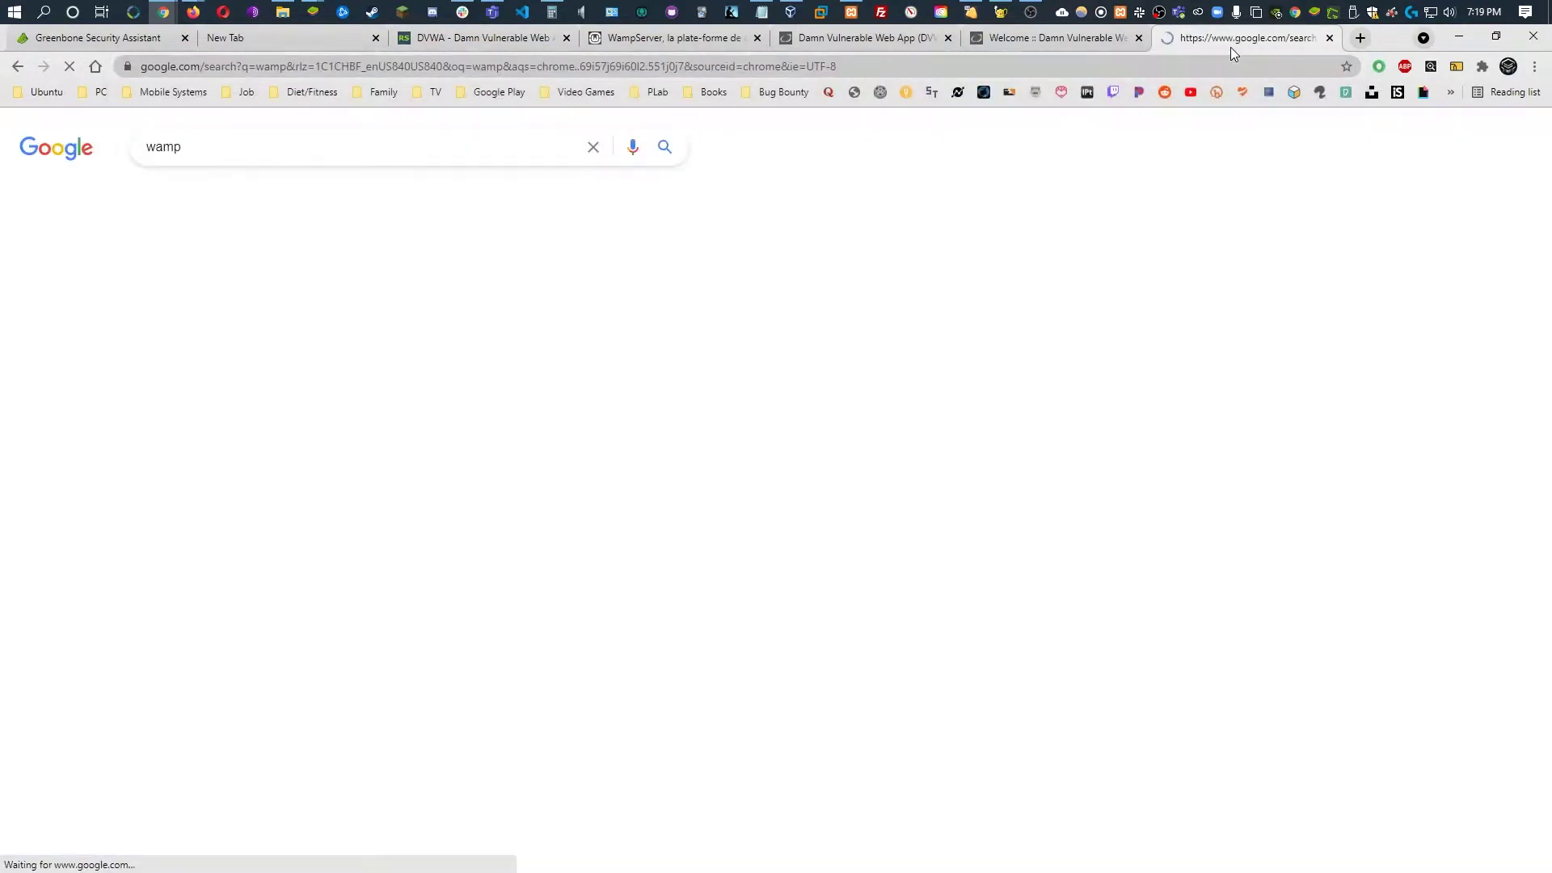
{"action": "left_click", "coordinate": [213, 291]}
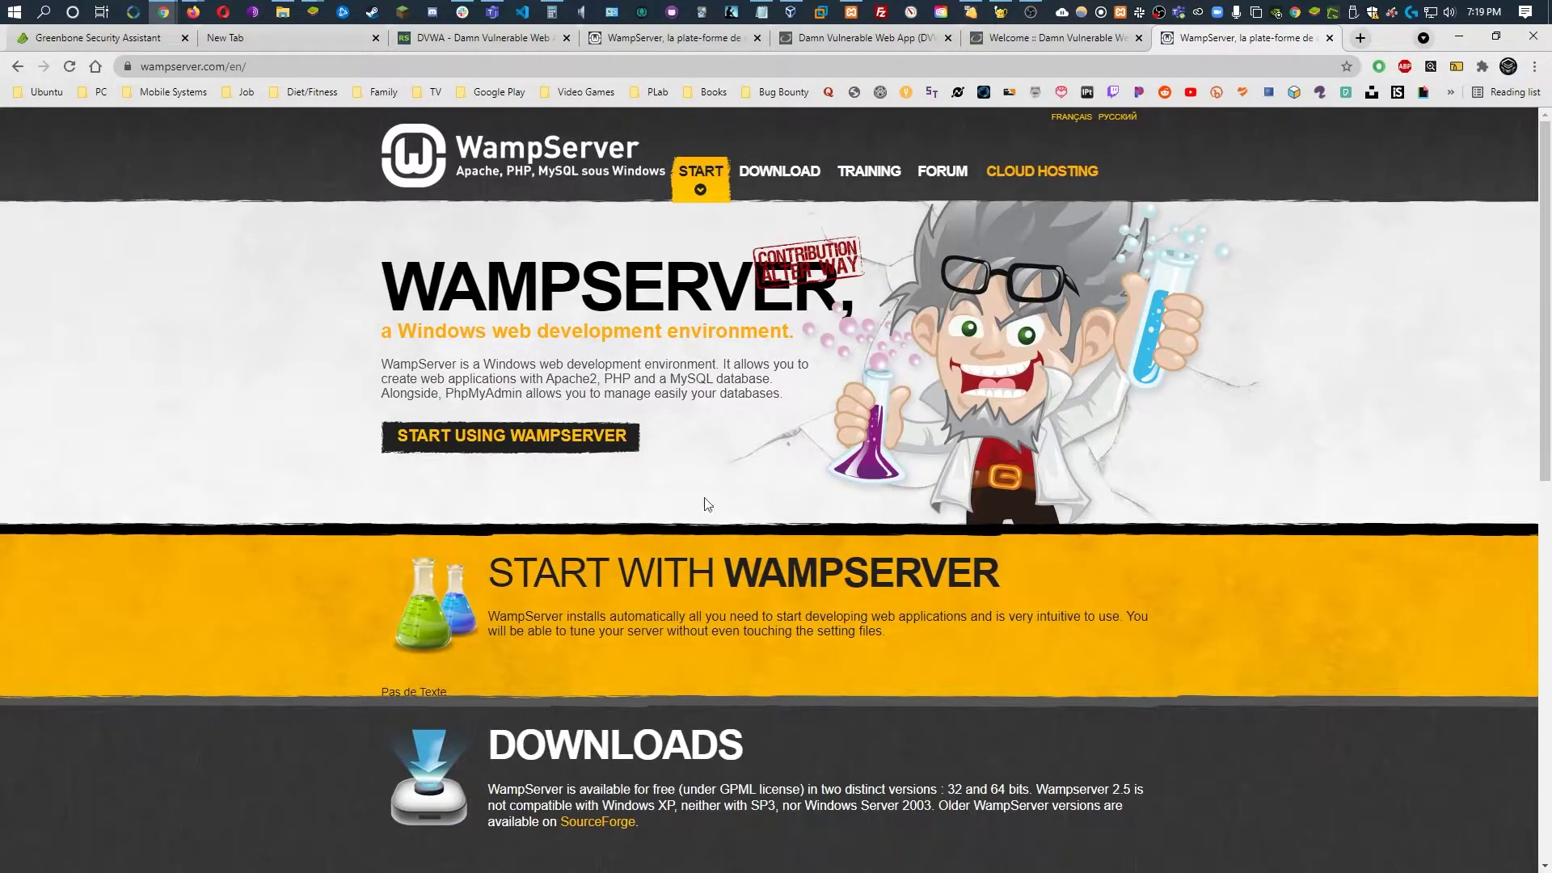
Download the 64-bit WampServer 3.2.3 installer directly from SourceForge into the DVWA folder and launch it
{"action": "left_click", "coordinate": [779, 171]}
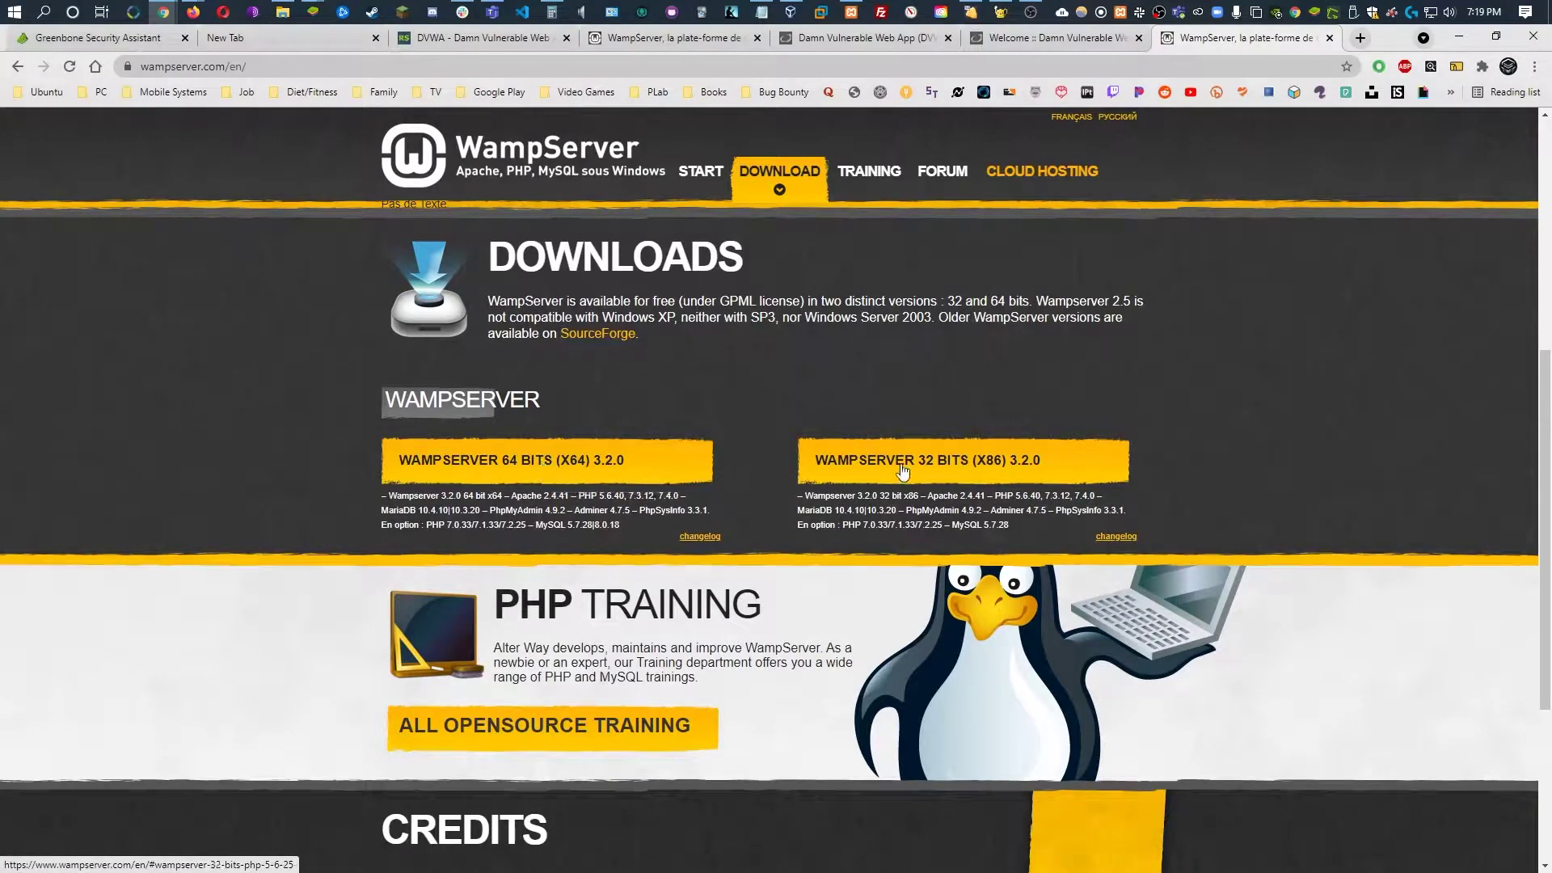
{"action": "left_click", "coordinate": [570, 467]}
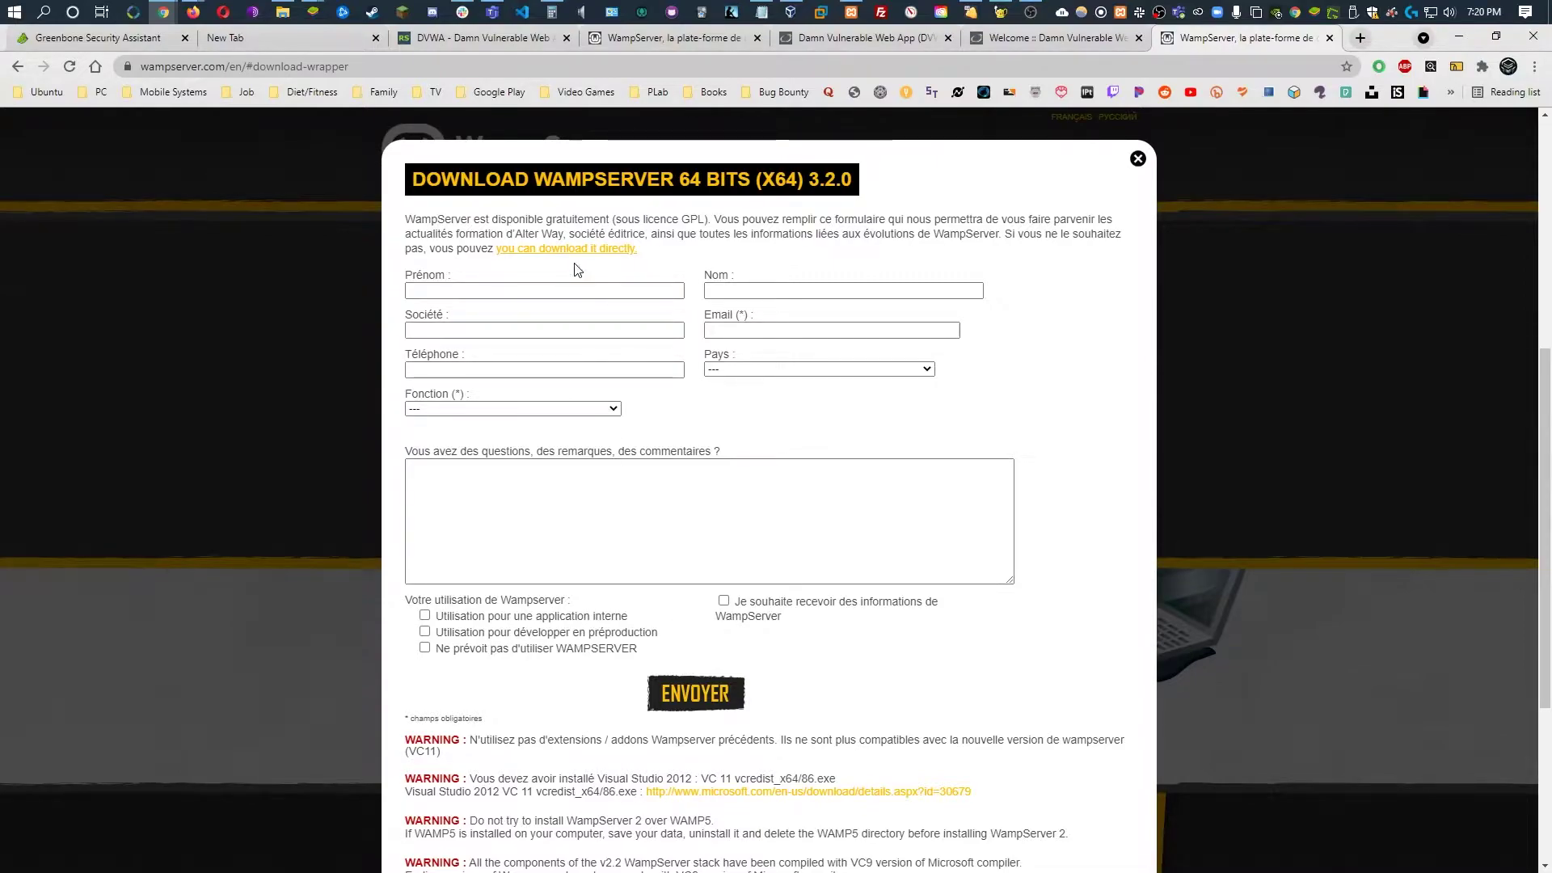
{"action": "left_click", "coordinate": [565, 249]}
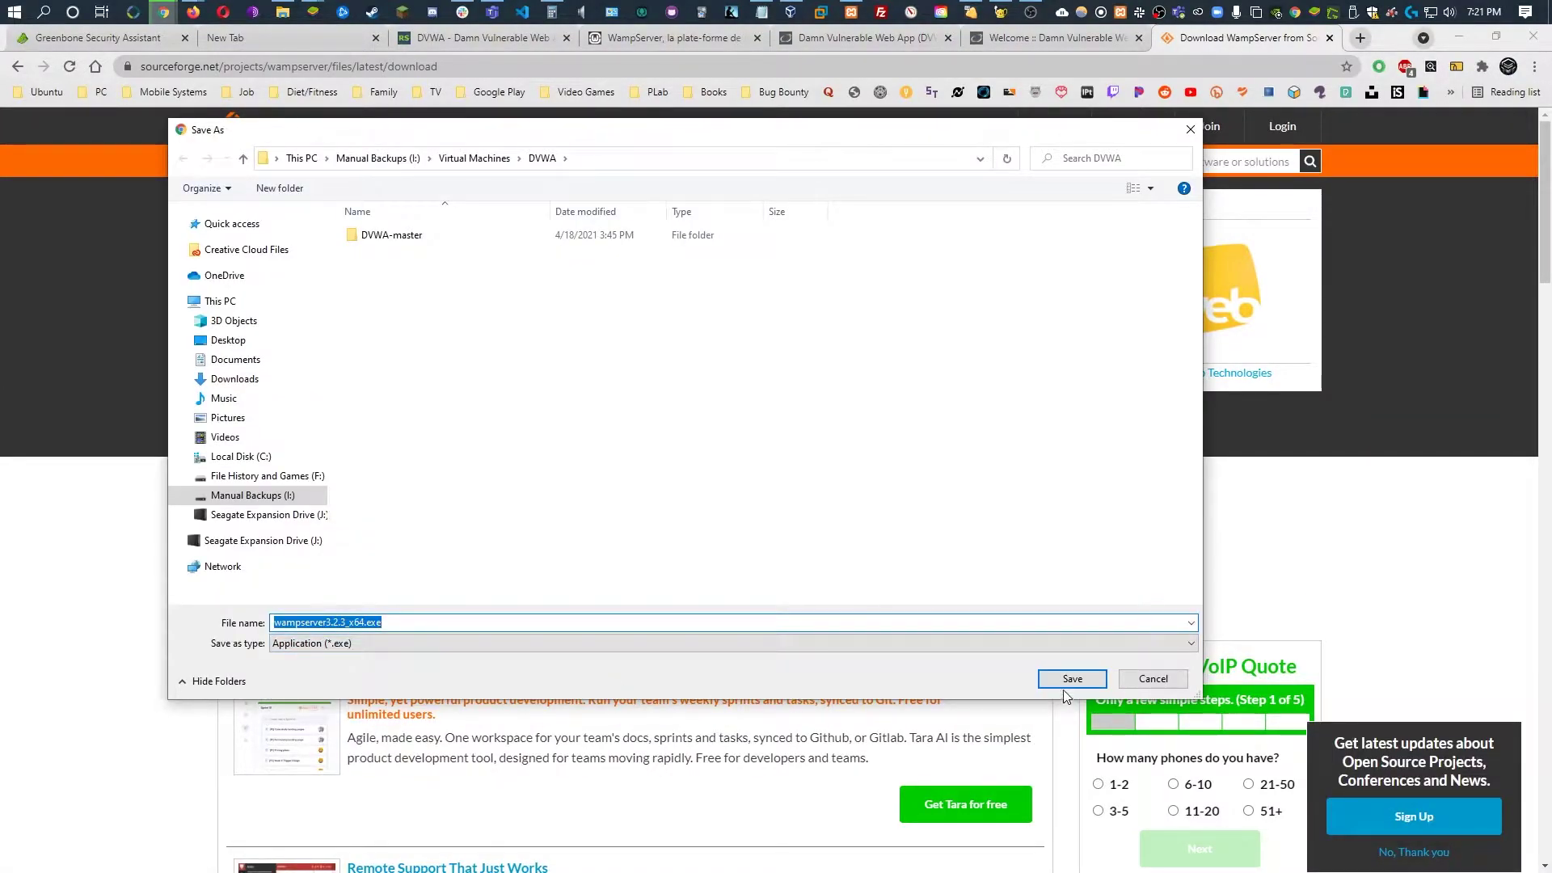
{"action": "left_click", "coordinate": [1071, 679]}
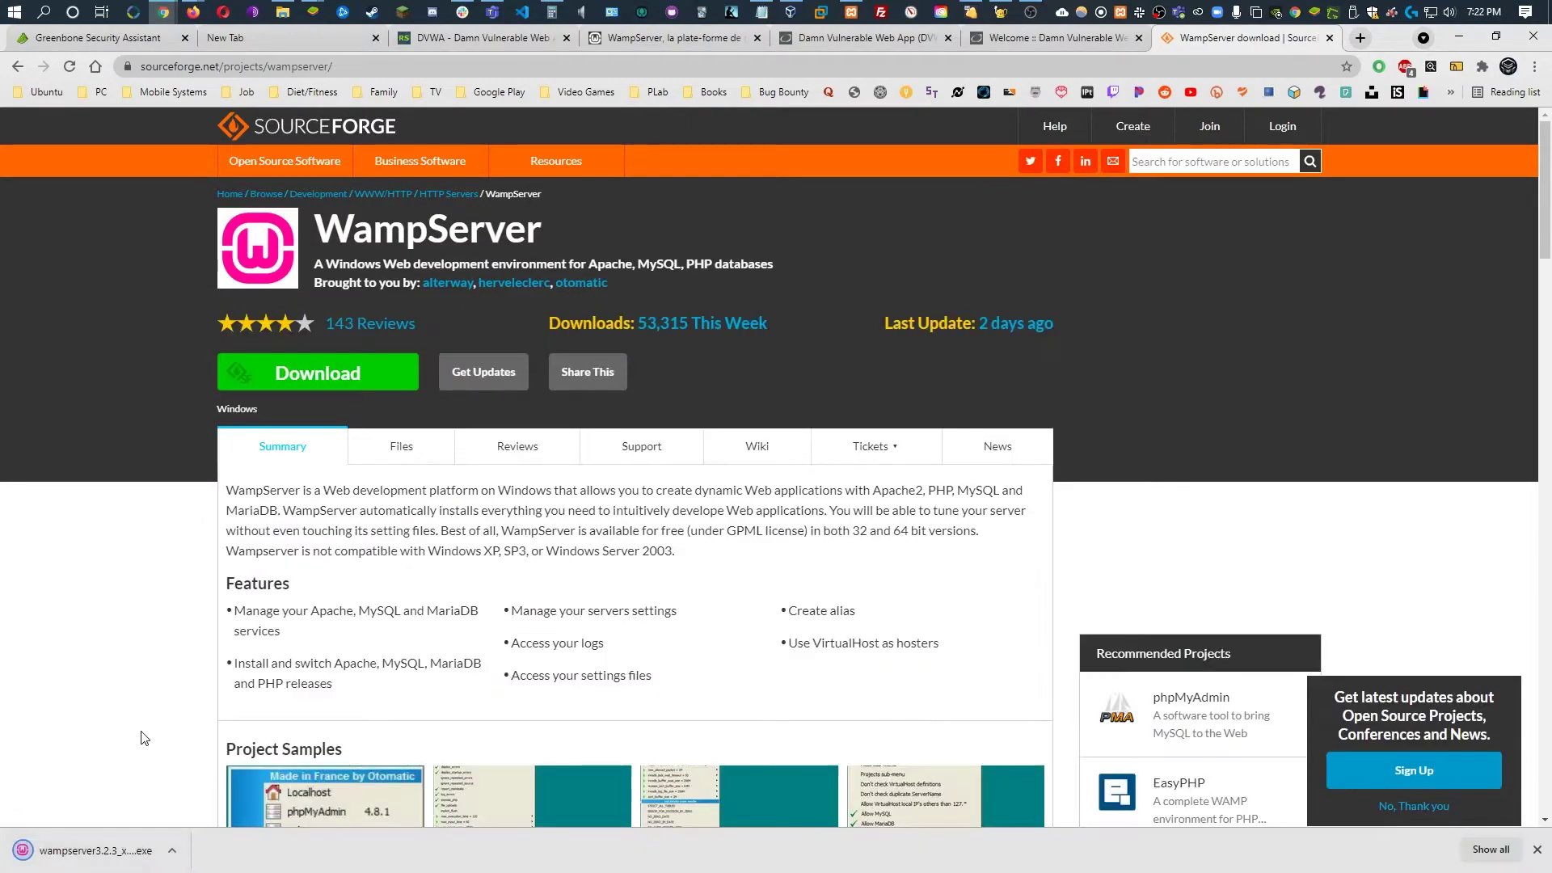
{"action": "left_click", "coordinate": [96, 850]}
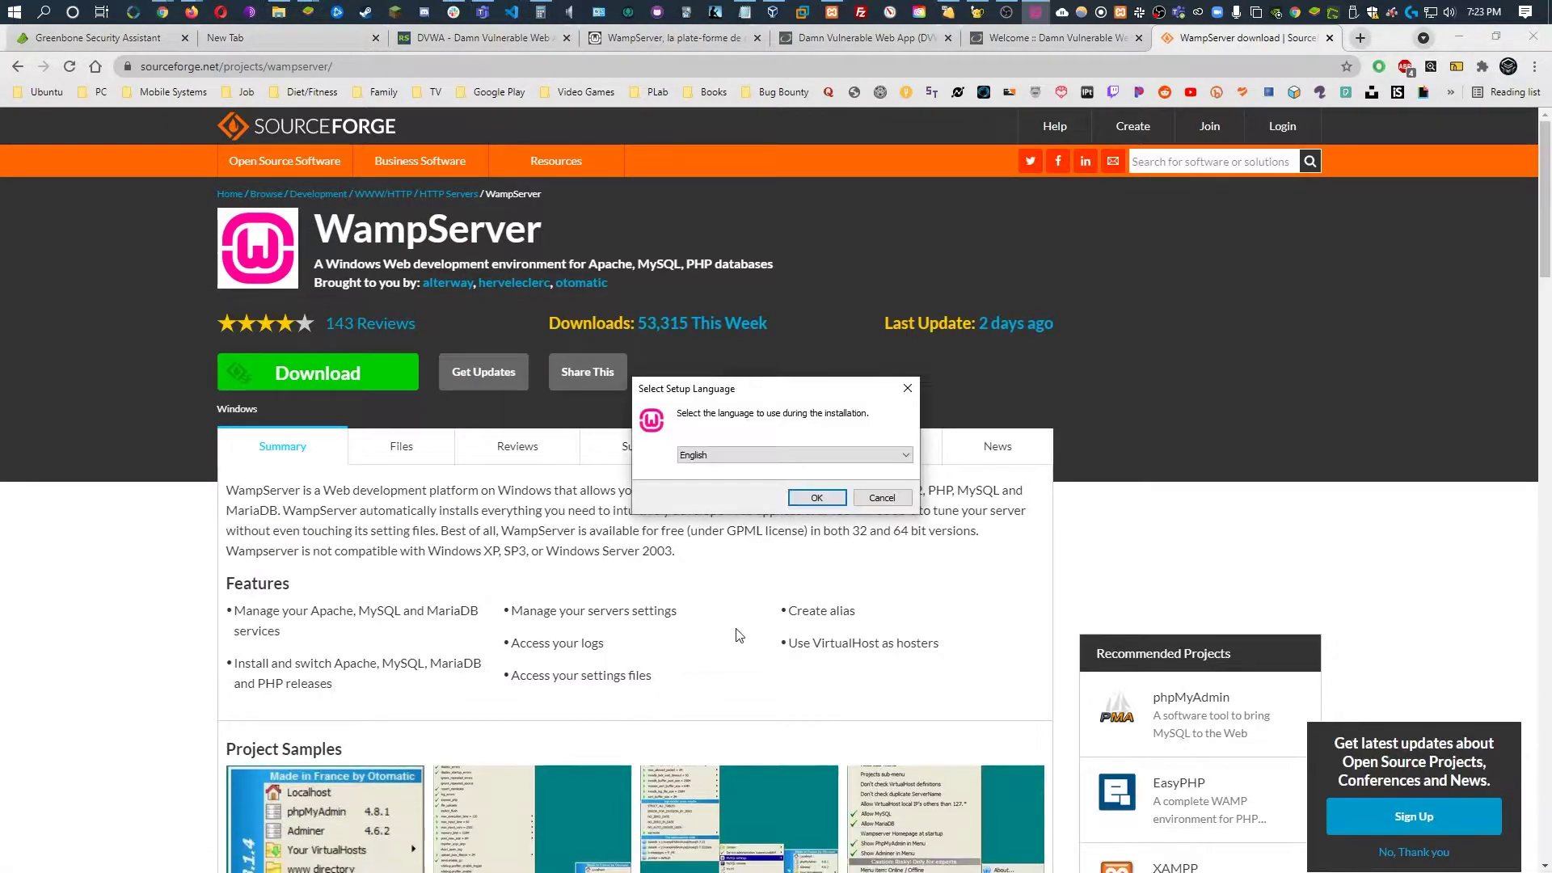
Keep English as the setup language and accept the WampServer license agreement
{"action": "left_click", "coordinate": [817, 498]}
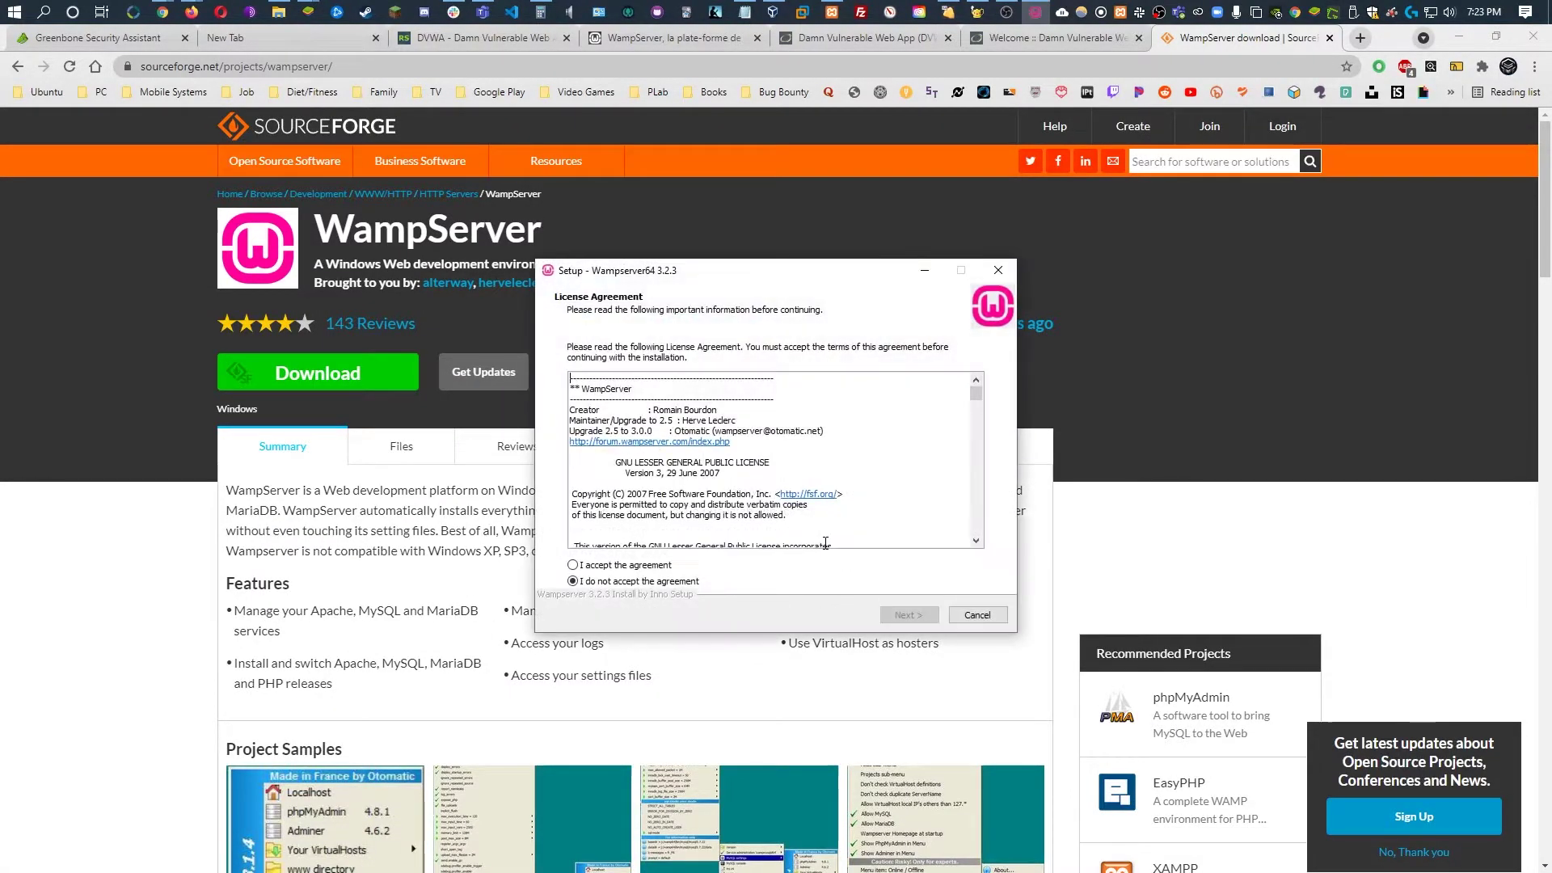
{"action": "left_click", "coordinate": [639, 565]}
{"action": "left_click", "coordinate": [909, 615]}
{"action": "left_click", "coordinate": [909, 616]}
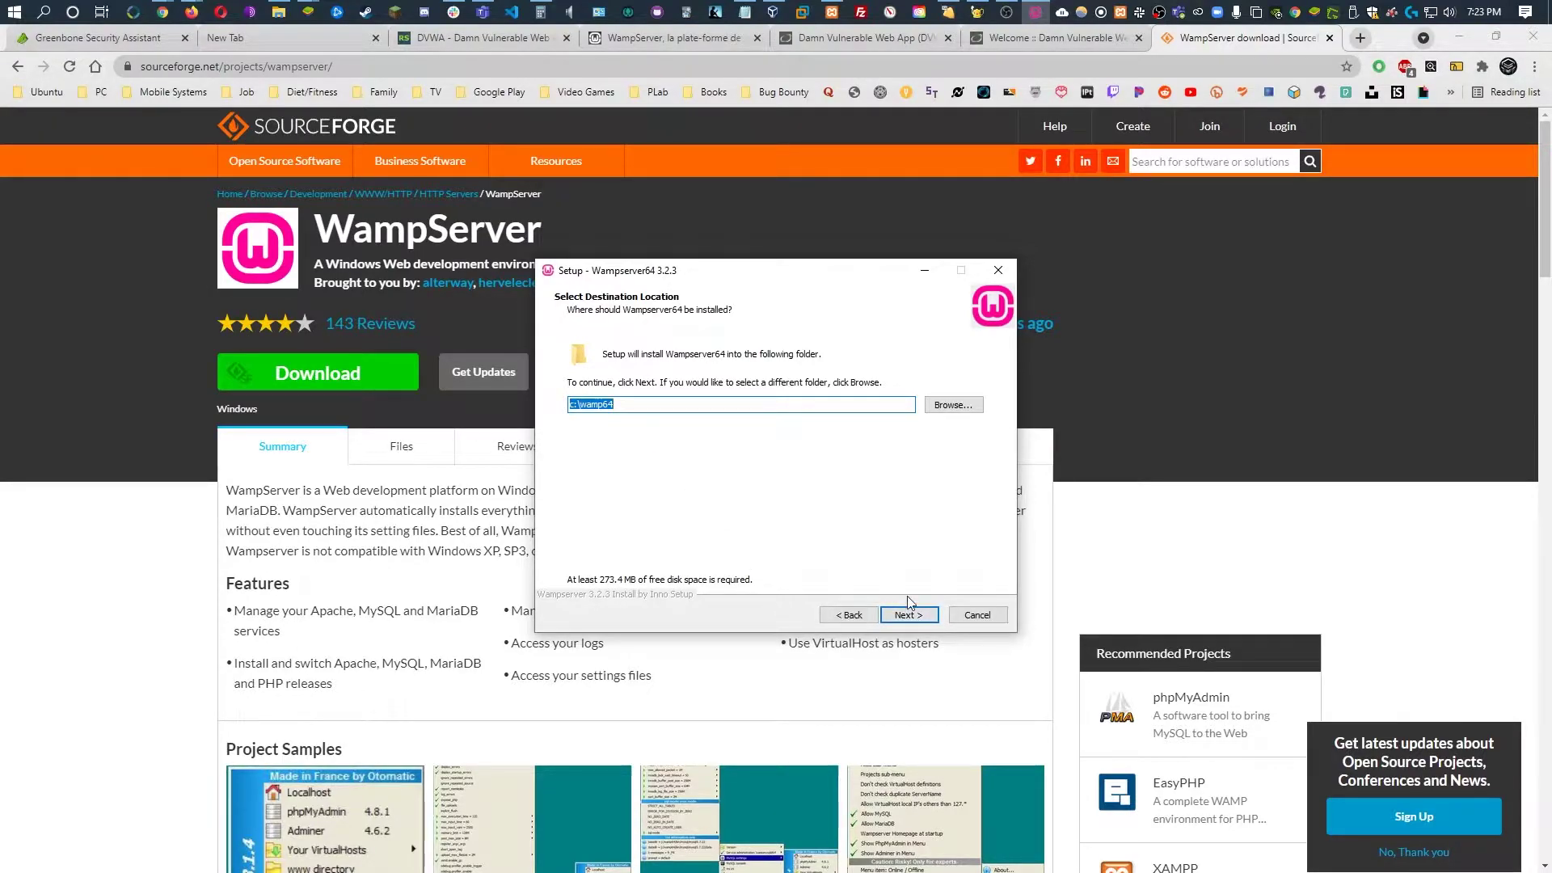
Keep c:\wamp64, the default components and the Wampserver64 shortcuts folder, then start installing
{"action": "left_click", "coordinate": [914, 617]}
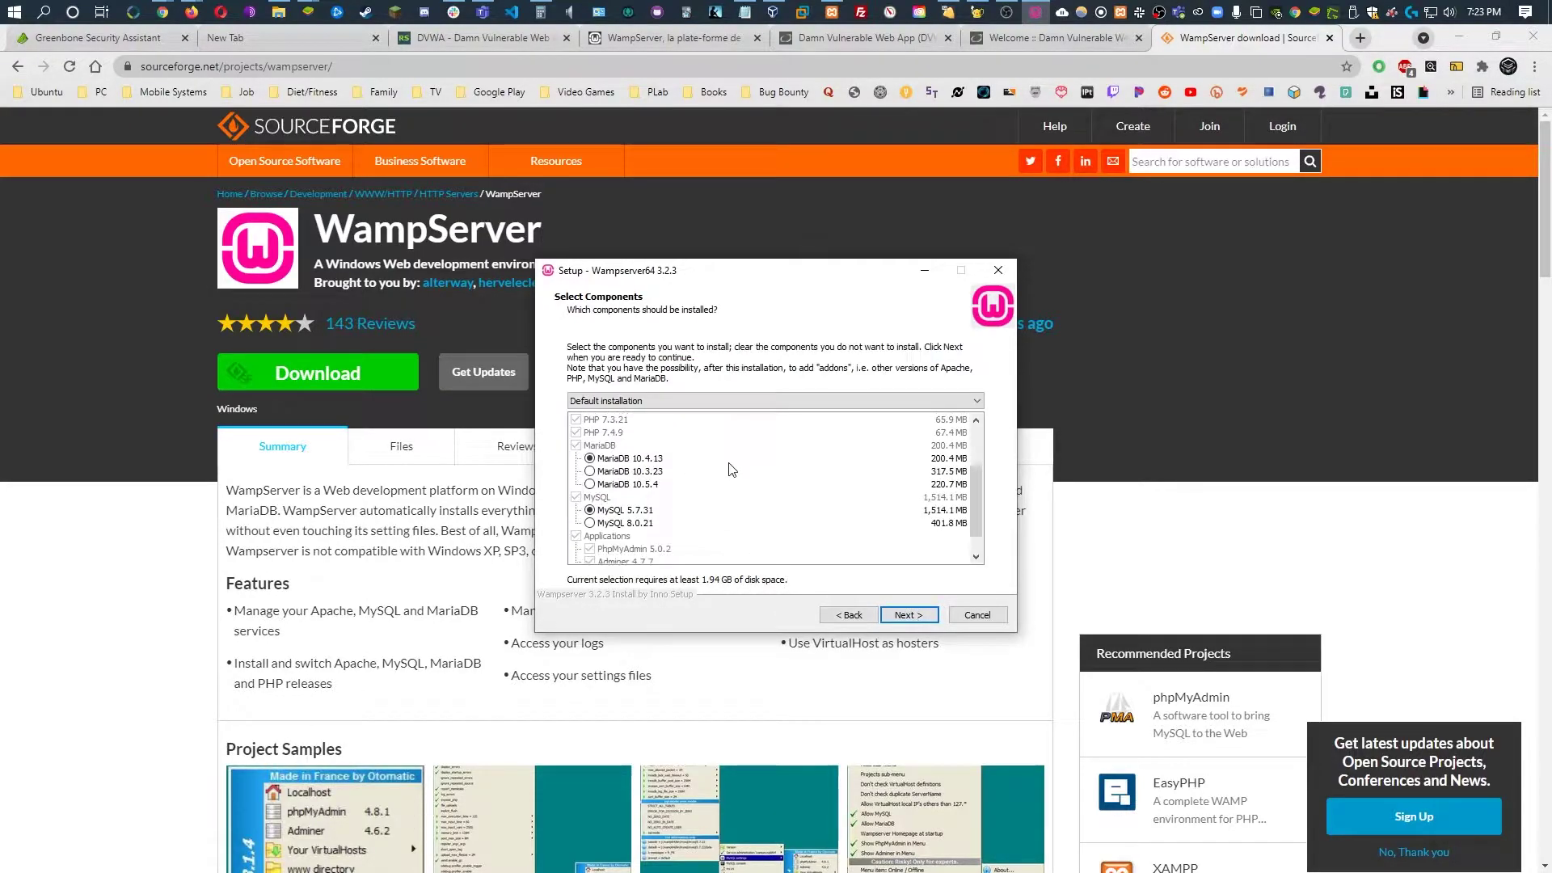
{"action": "scroll", "coordinate": [732, 470], "scroll_direction": "down", "scroll_amount": 1}
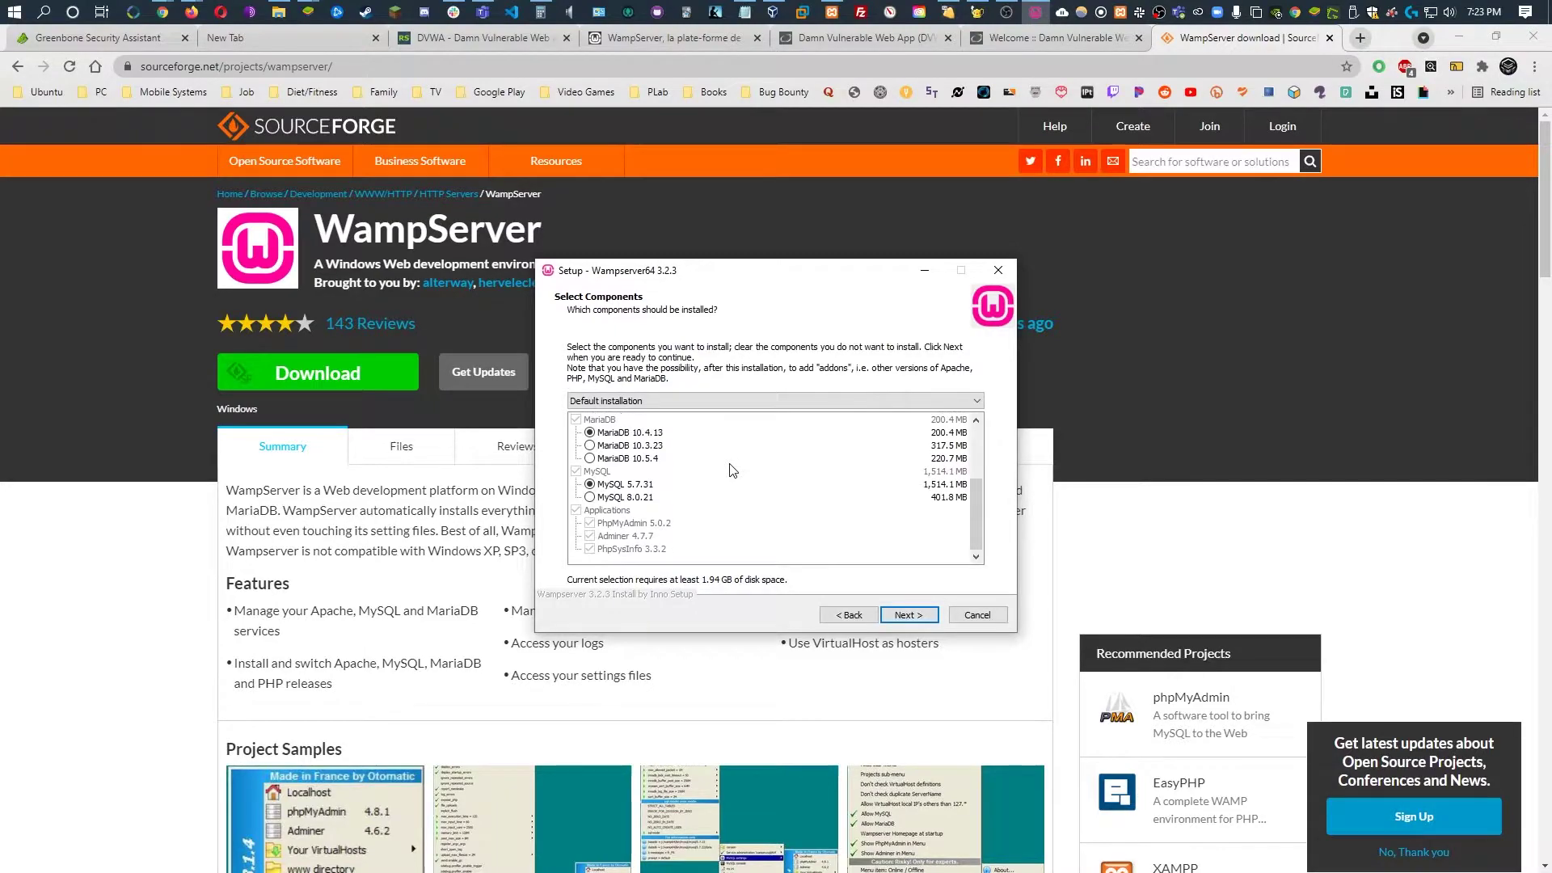
{"action": "scroll", "coordinate": [739, 489], "scroll_direction": "up", "scroll_amount": 3}
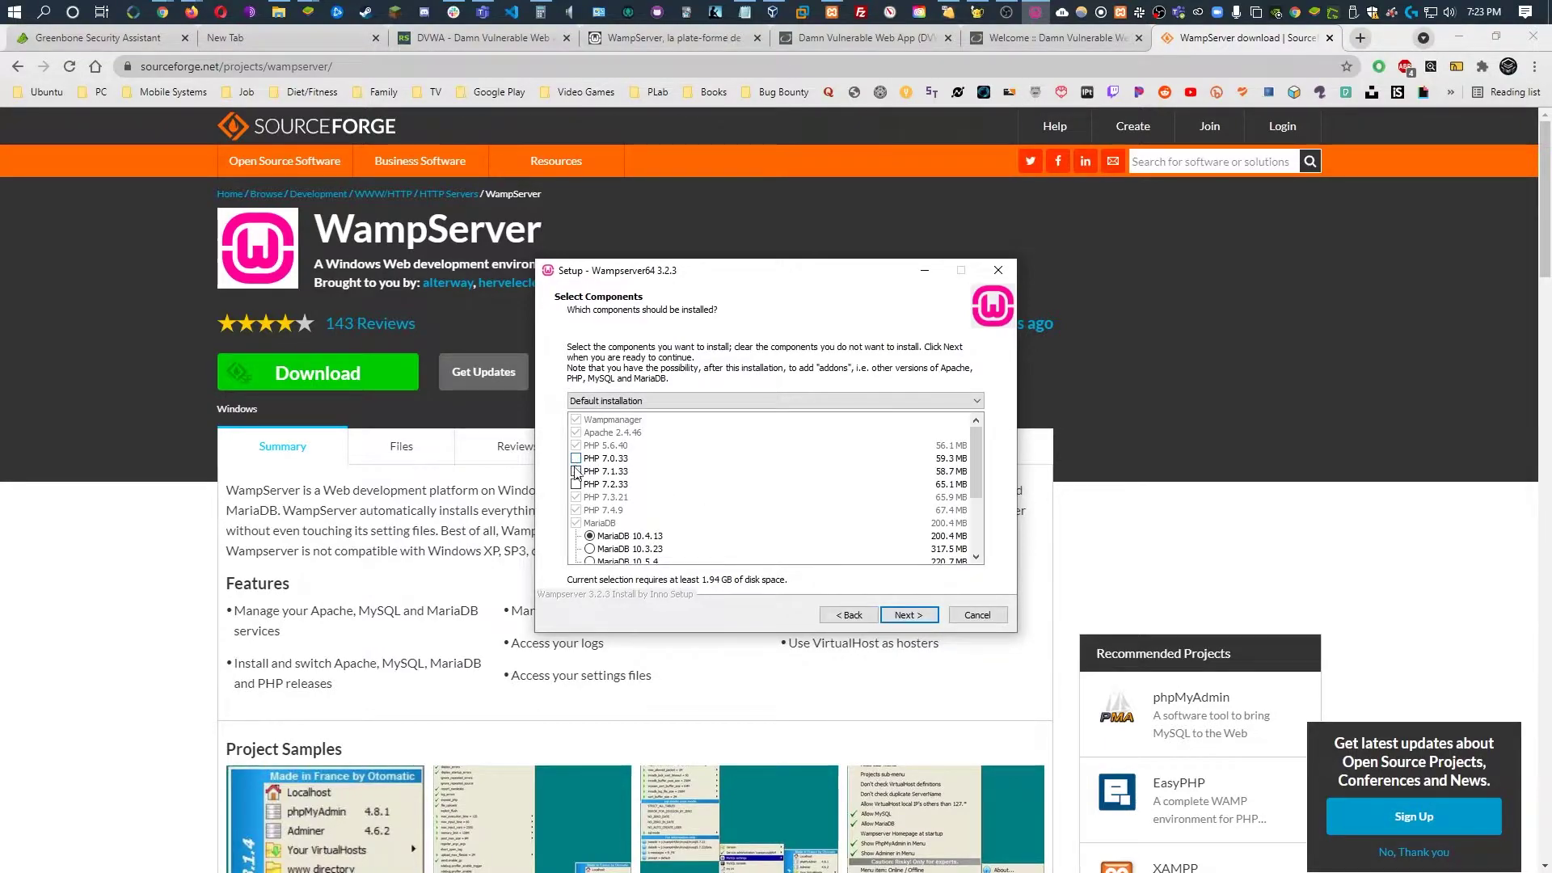
{"action": "scroll", "coordinate": [652, 507], "scroll_direction": "down", "scroll_amount": 3}
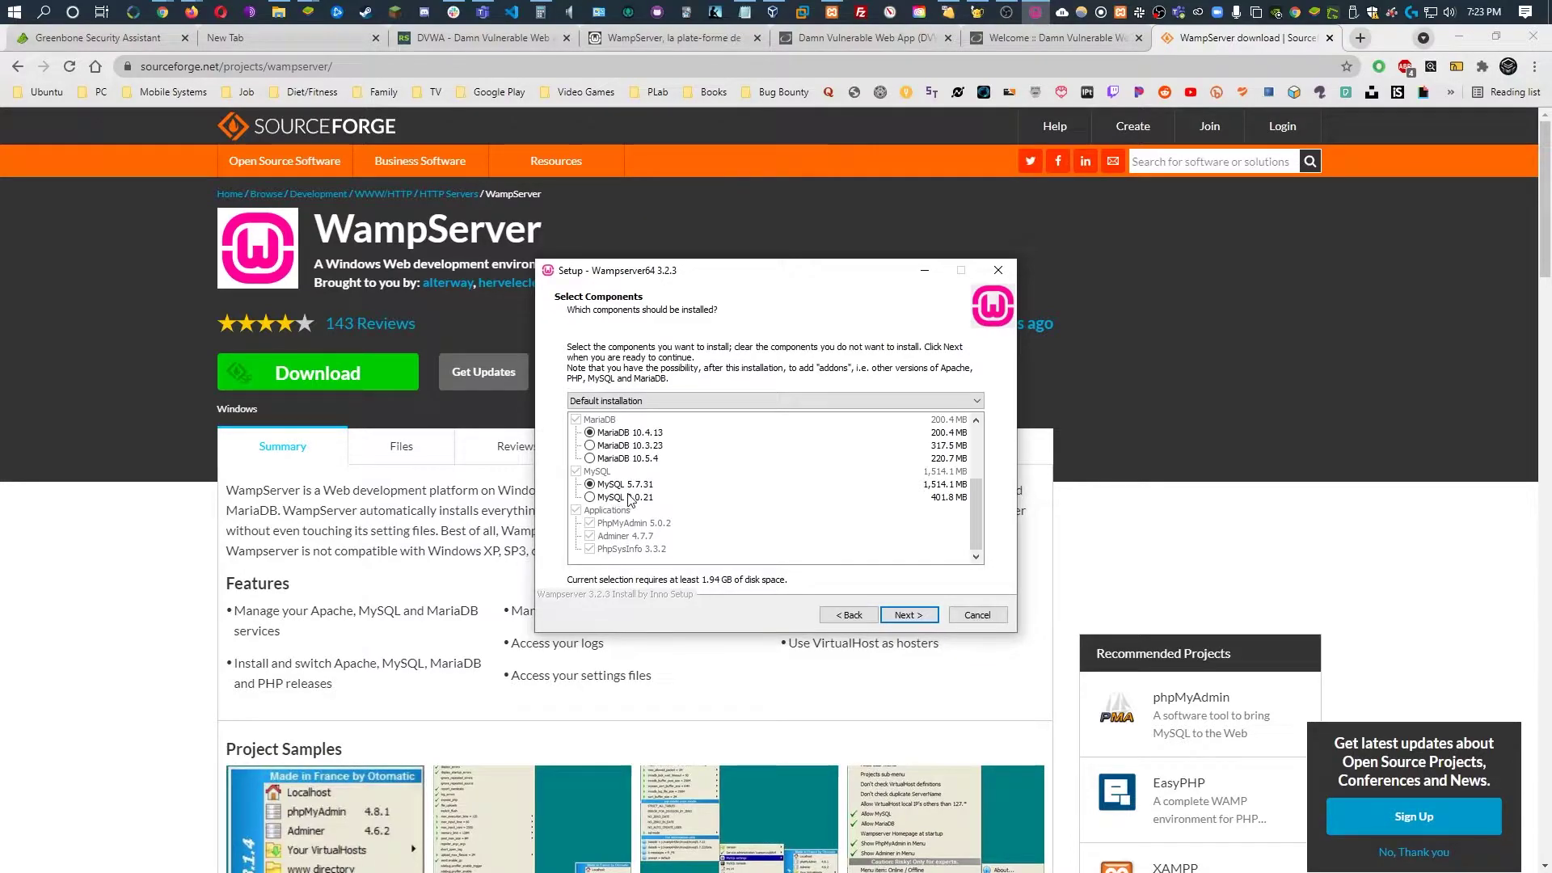
{"action": "scroll", "coordinate": [790, 522], "scroll_direction": "up", "scroll_amount": 3}
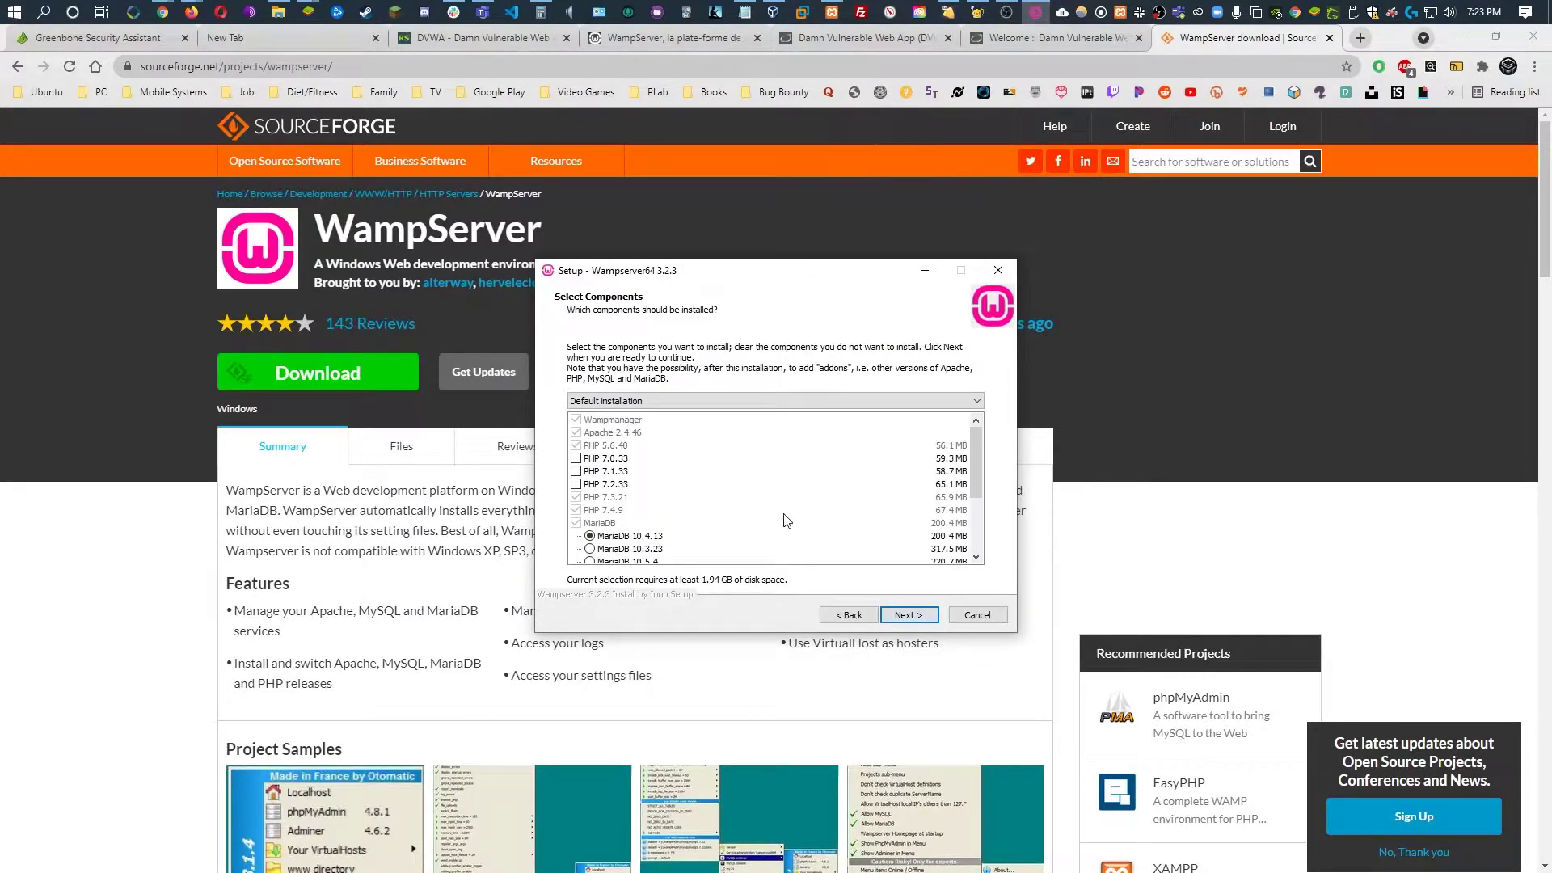
{"action": "scroll", "coordinate": [781, 501], "scroll_direction": "down", "scroll_amount": 1}
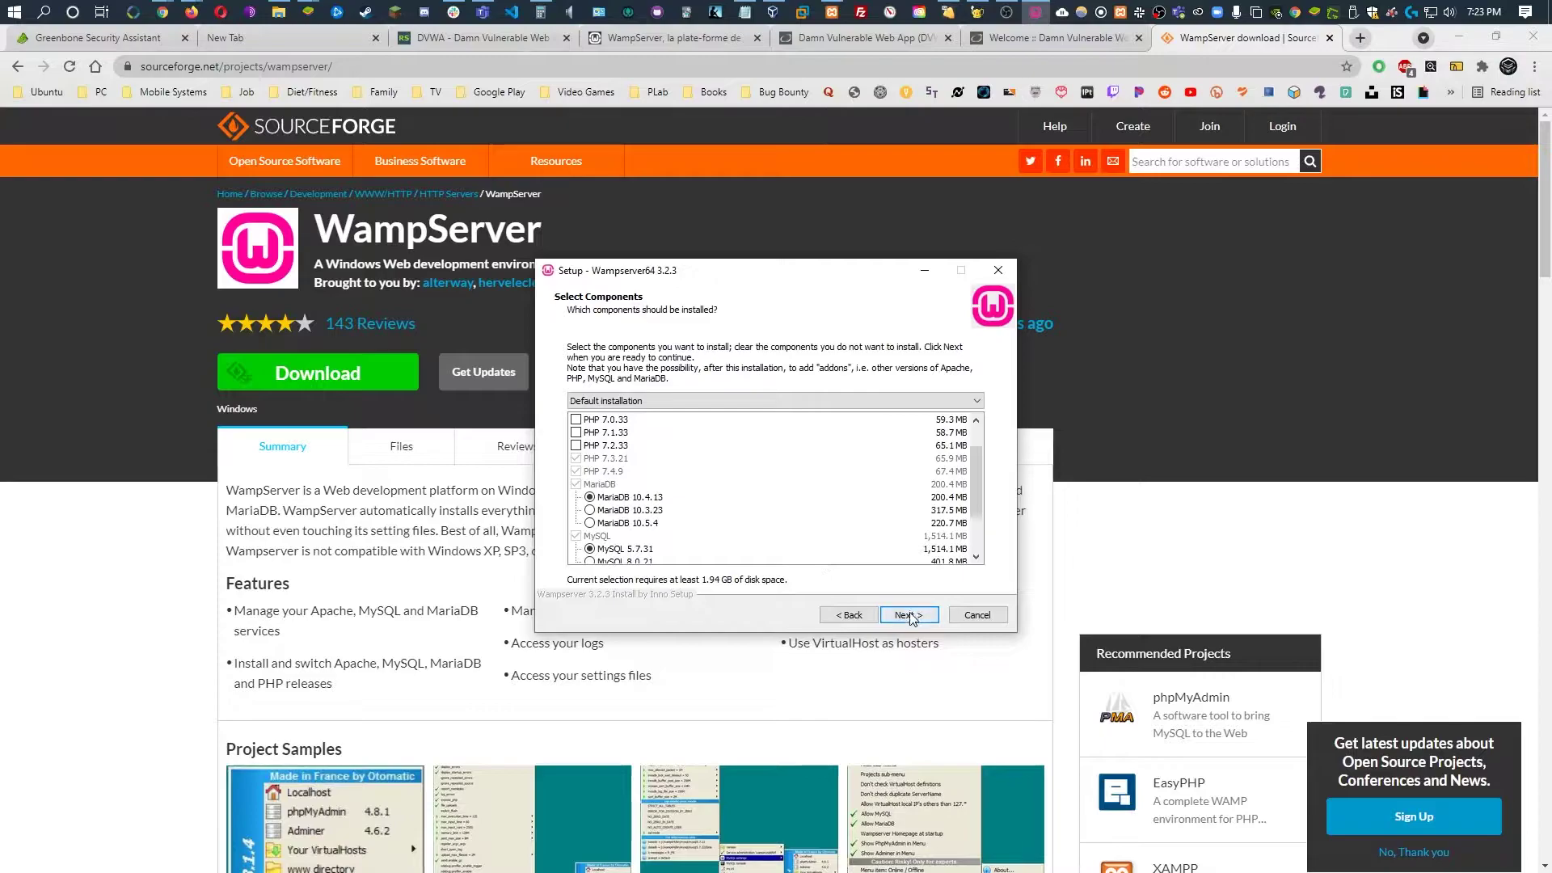
{"action": "left_click", "coordinate": [907, 615]}
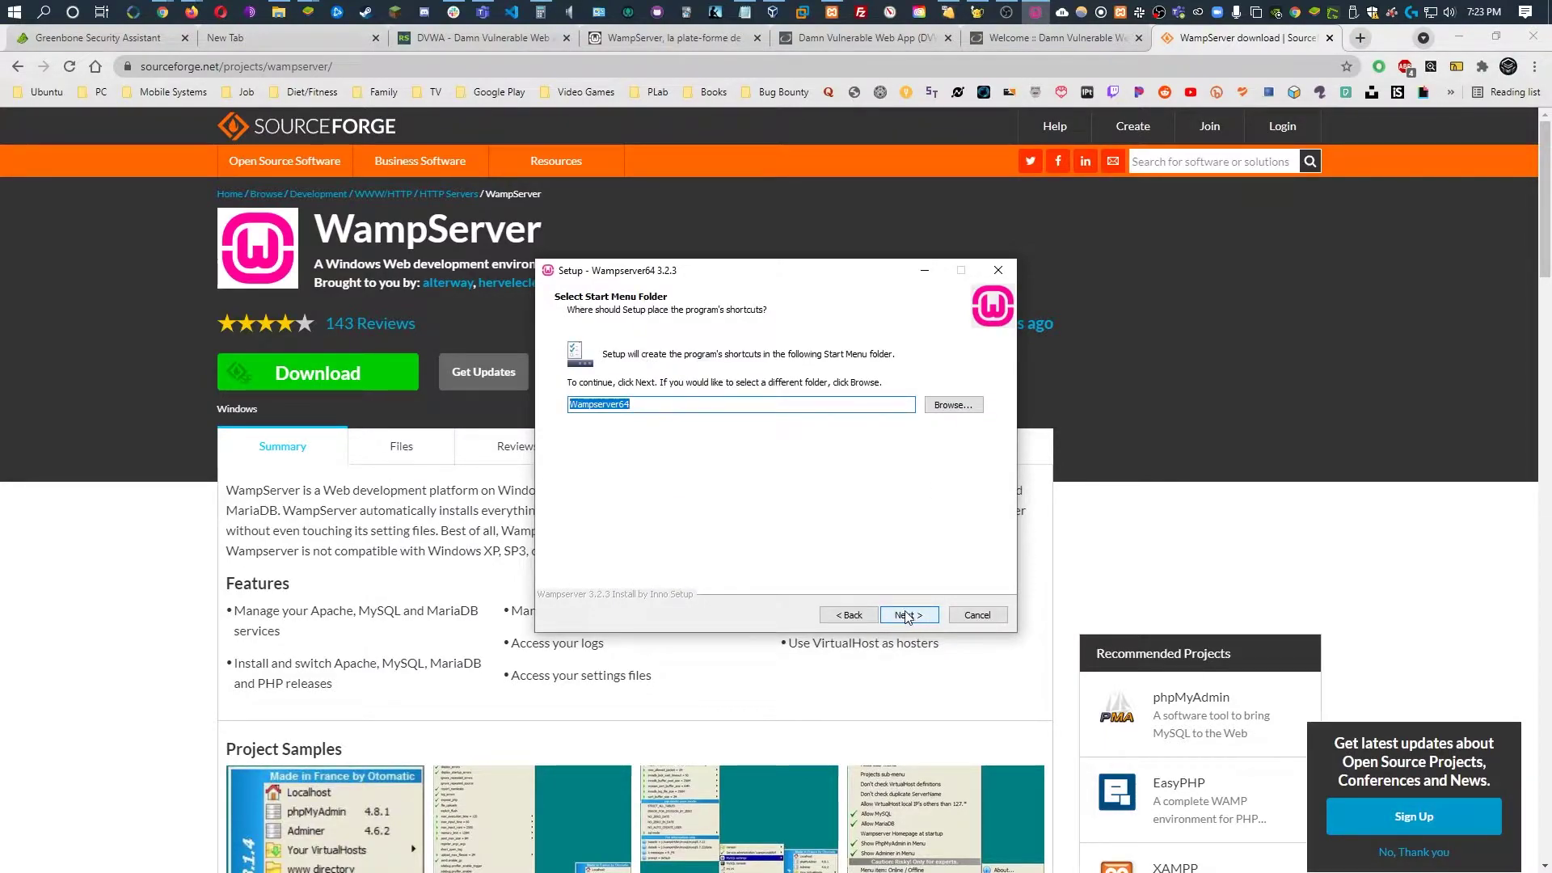
{"action": "left_click", "coordinate": [907, 615]}
{"action": "left_click", "coordinate": [907, 615]}
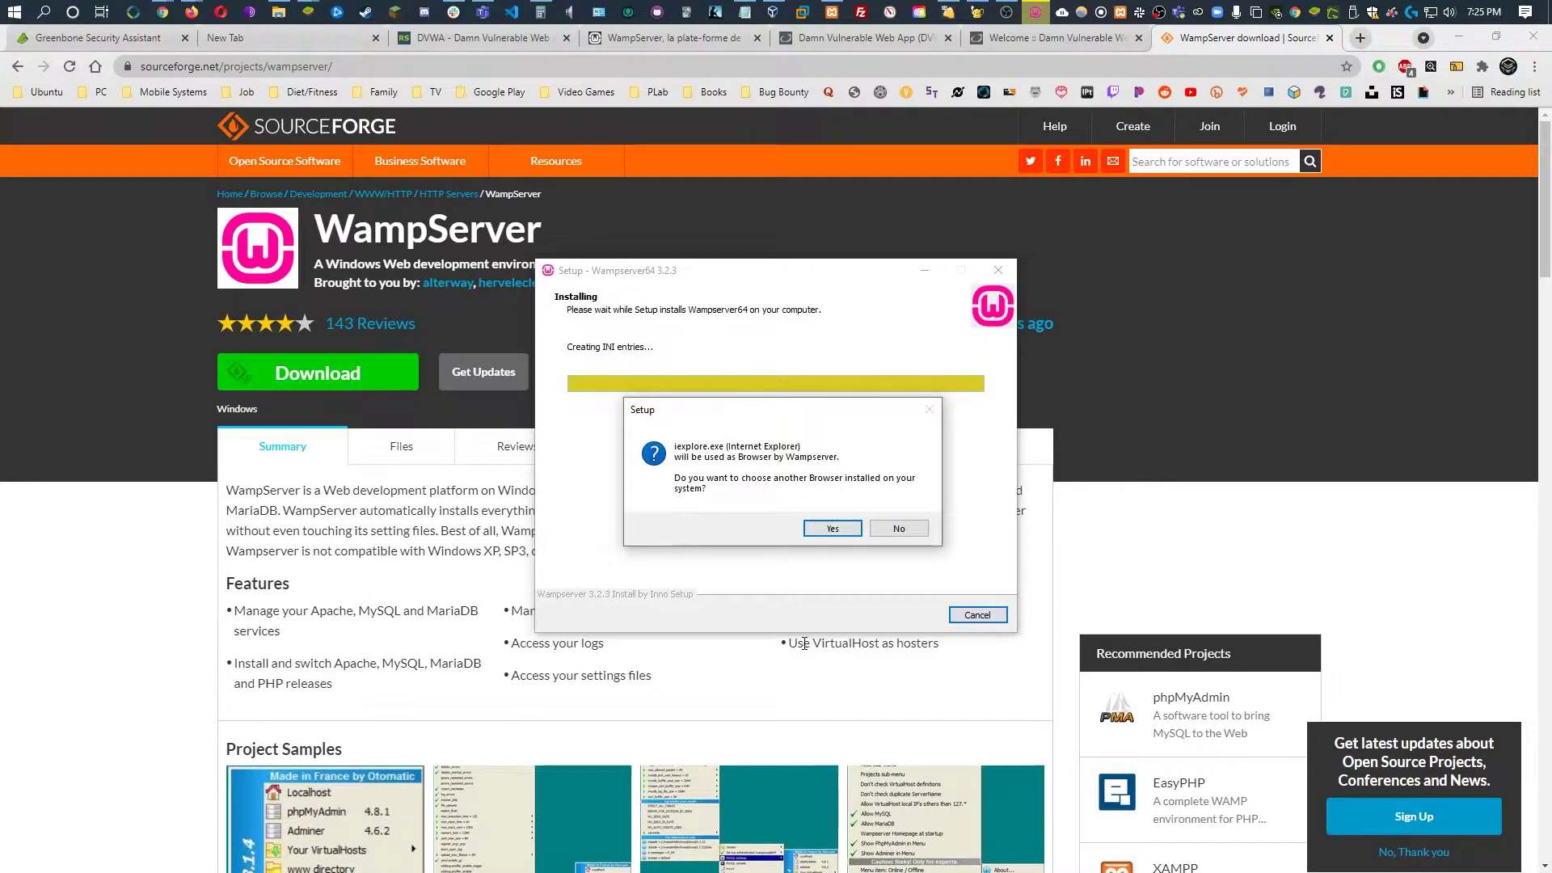
Set Program Files (x86)\Google\Chrome\Application\chrome.exe as WampServer's default browser
{"action": "left_click", "coordinate": [854, 530]}
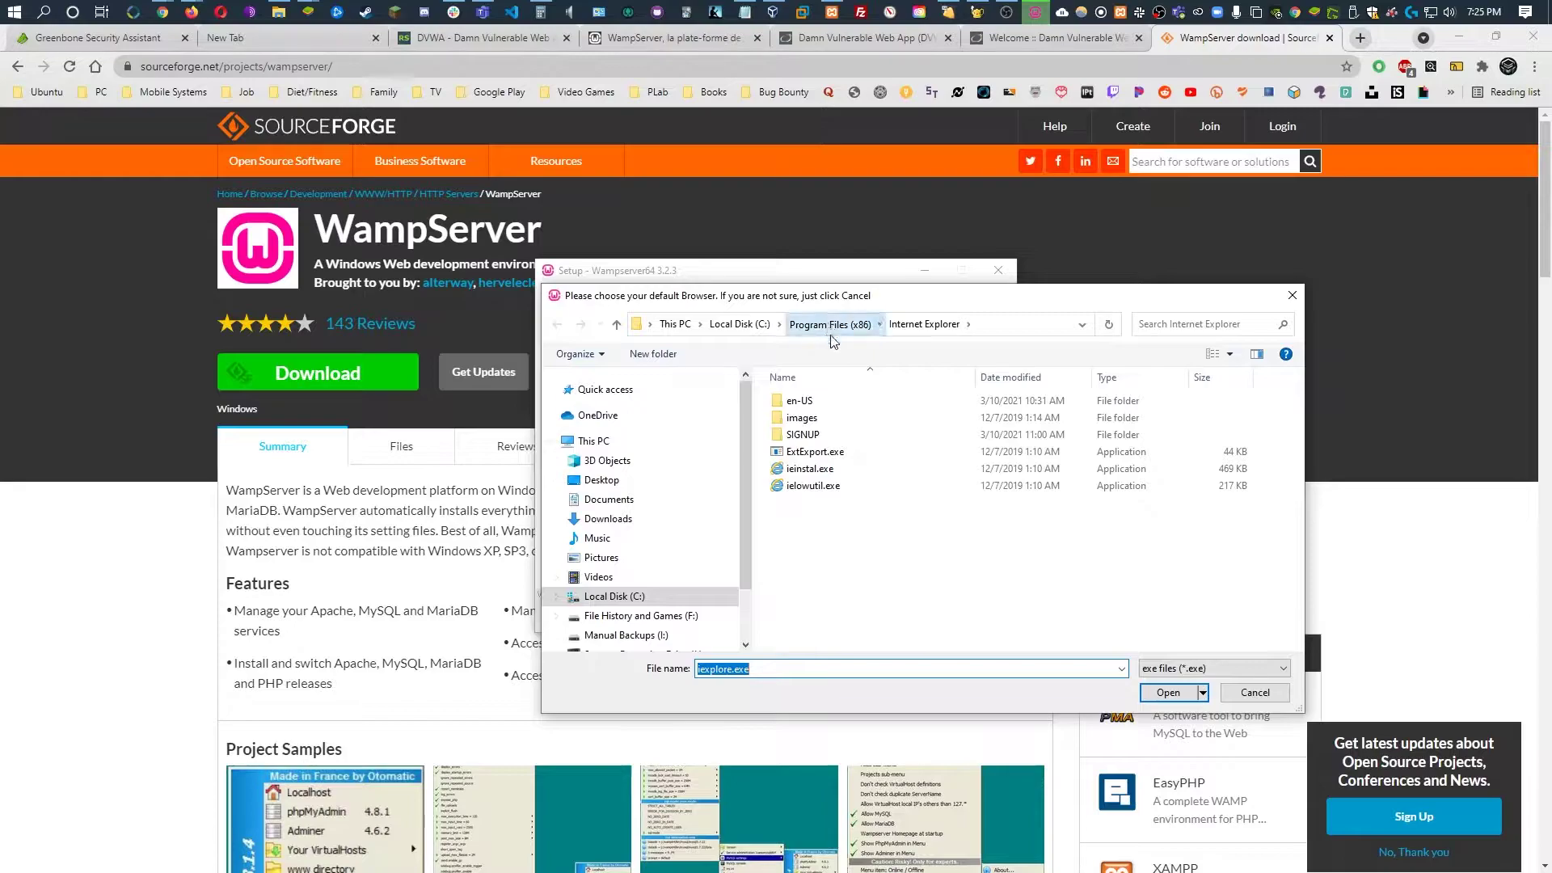
{"action": "left_click", "coordinate": [828, 325]}
{"action": "double_click", "coordinate": [863, 473]}
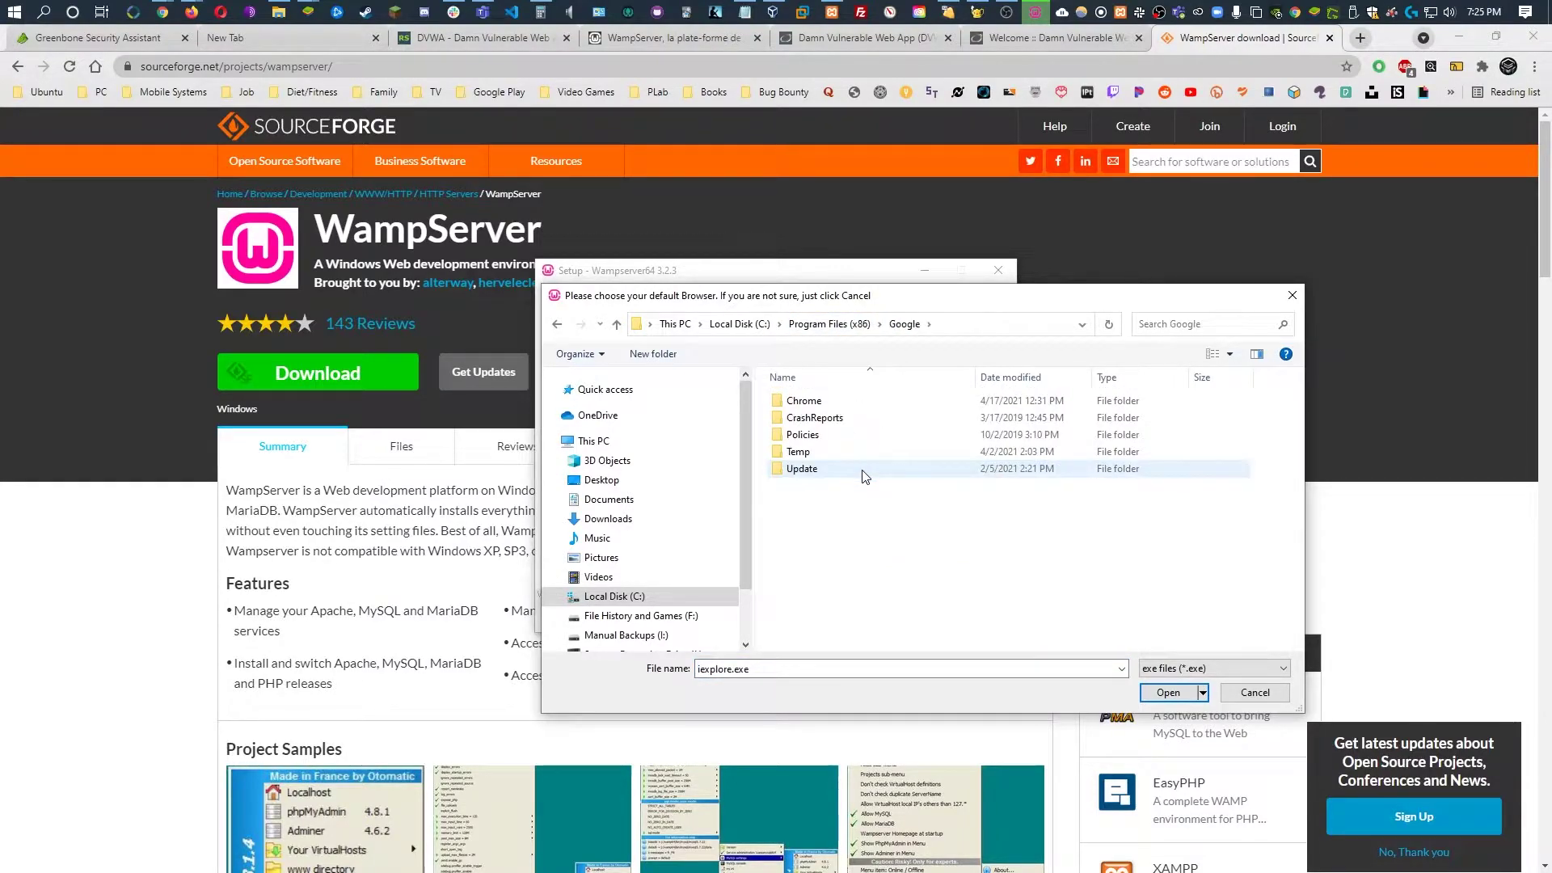
{"action": "double_click", "coordinate": [831, 402]}
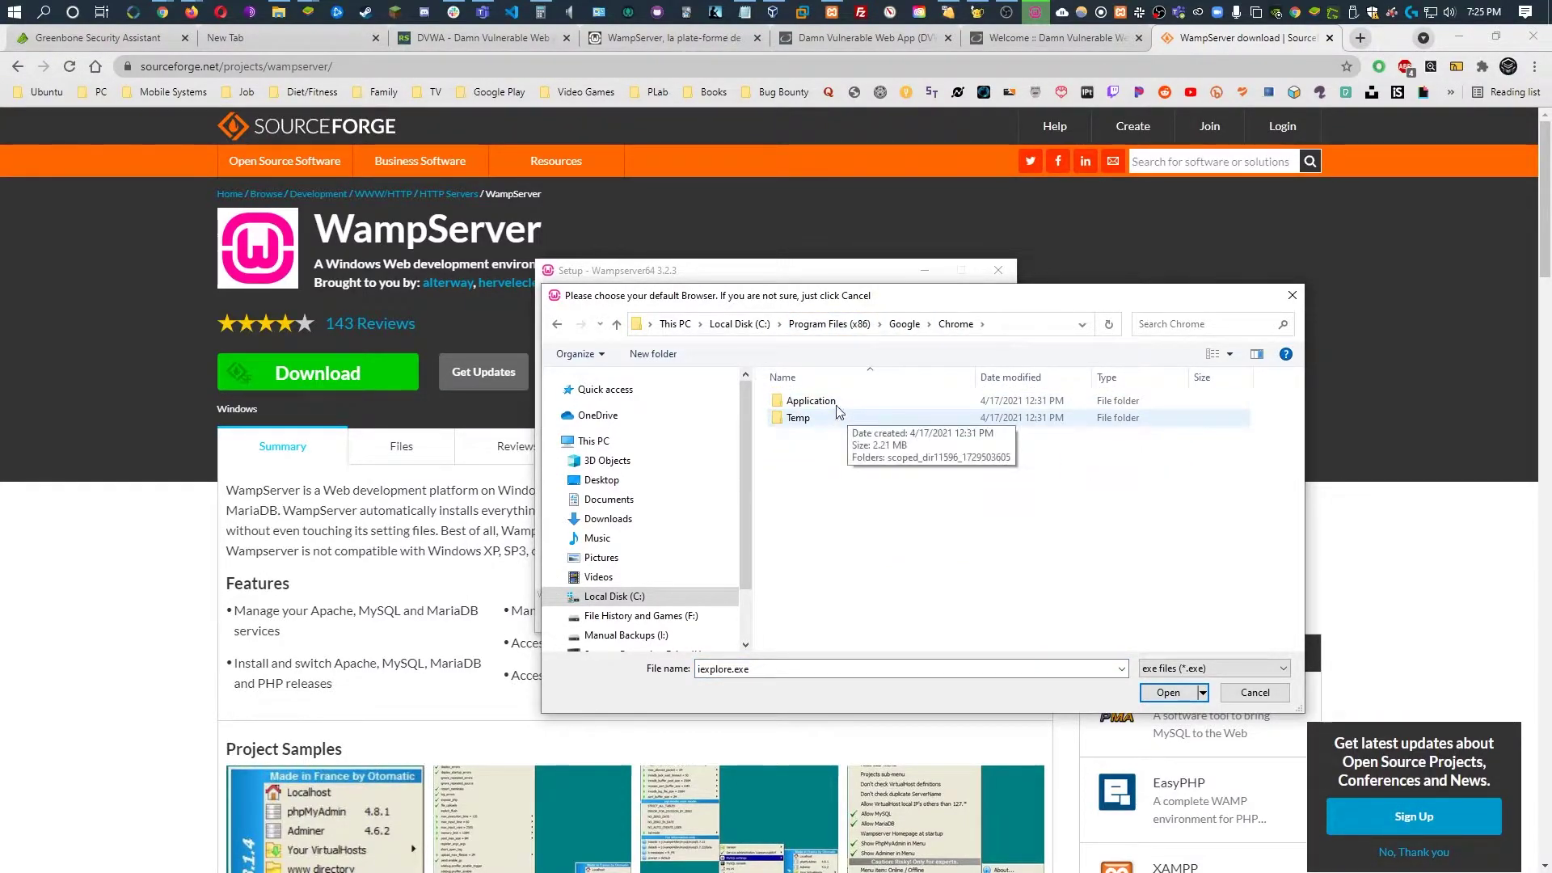
{"action": "double_click", "coordinate": [833, 402]}
{"action": "left_click", "coordinate": [841, 452]}
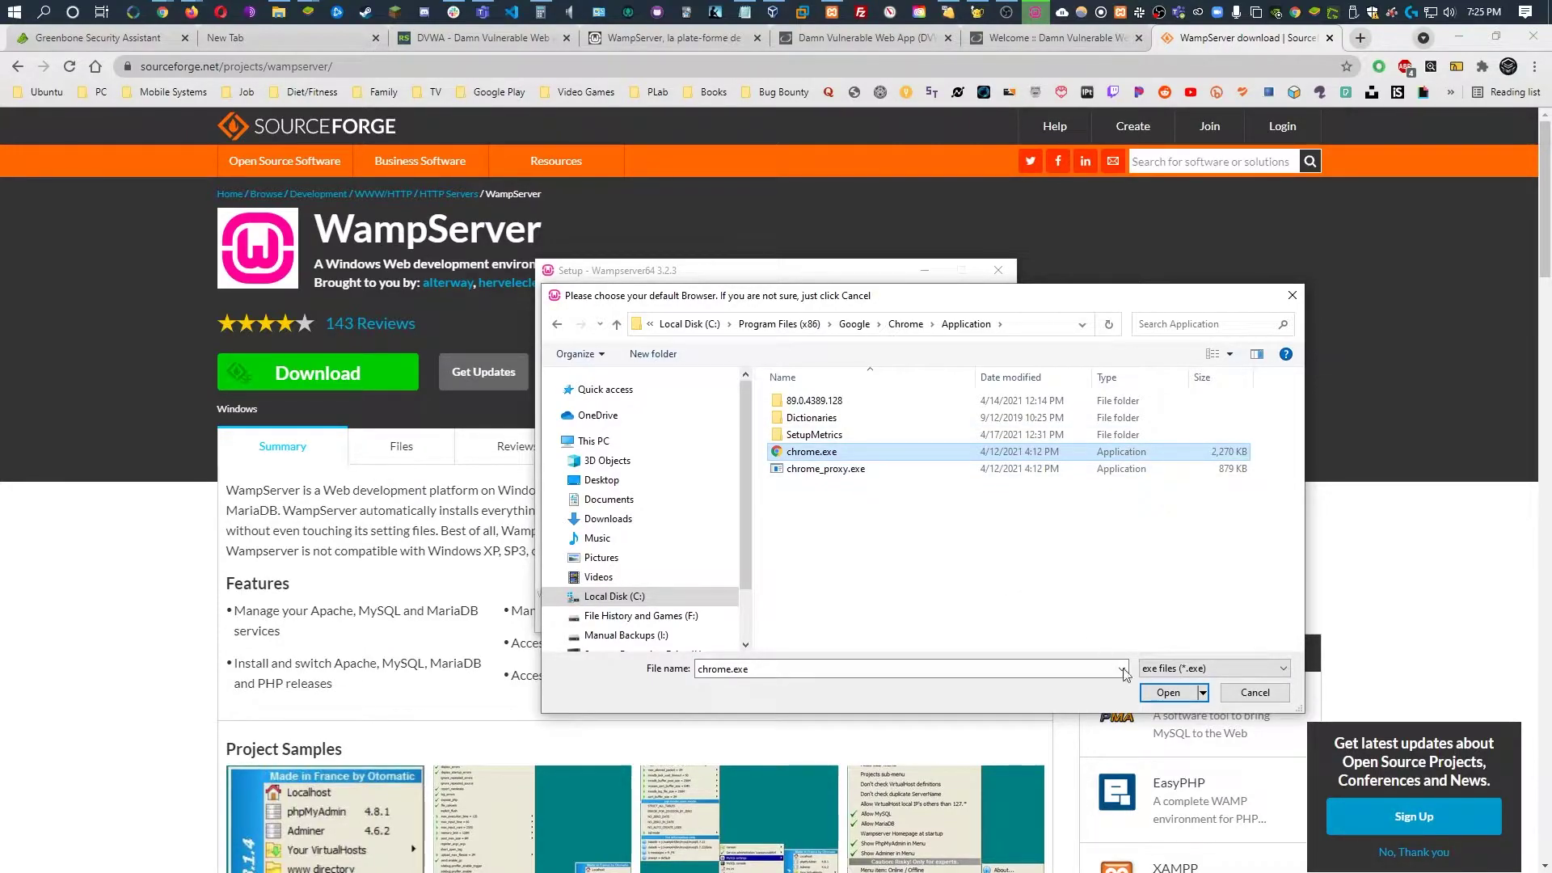
{"action": "left_click", "coordinate": [1169, 693]}
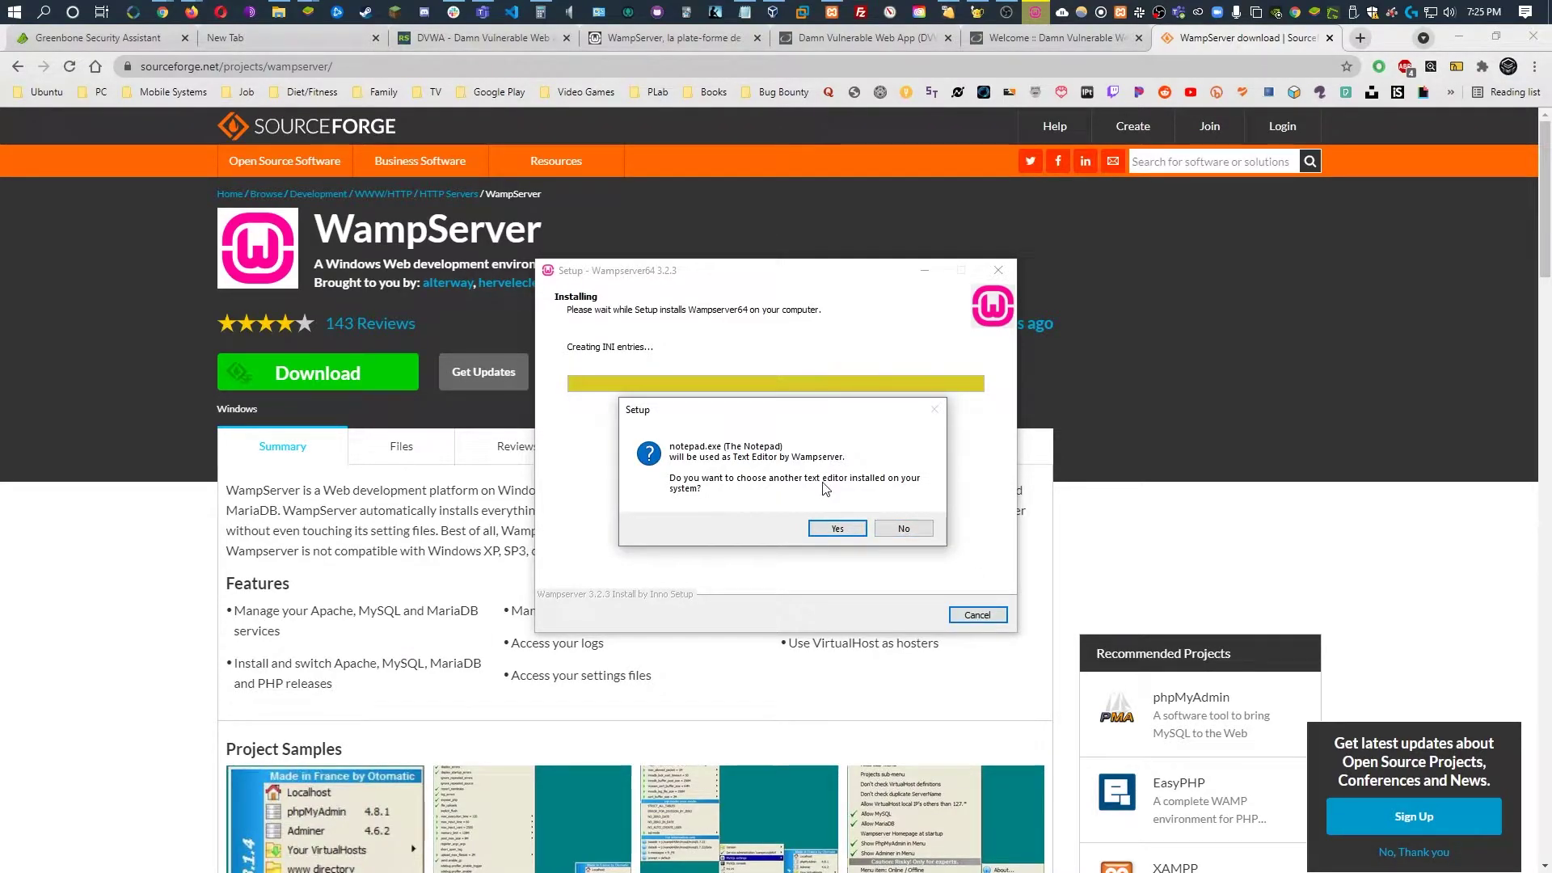
Keep Notepad as the text editor and finish the setup wizard
{"action": "left_click", "coordinate": [905, 530]}
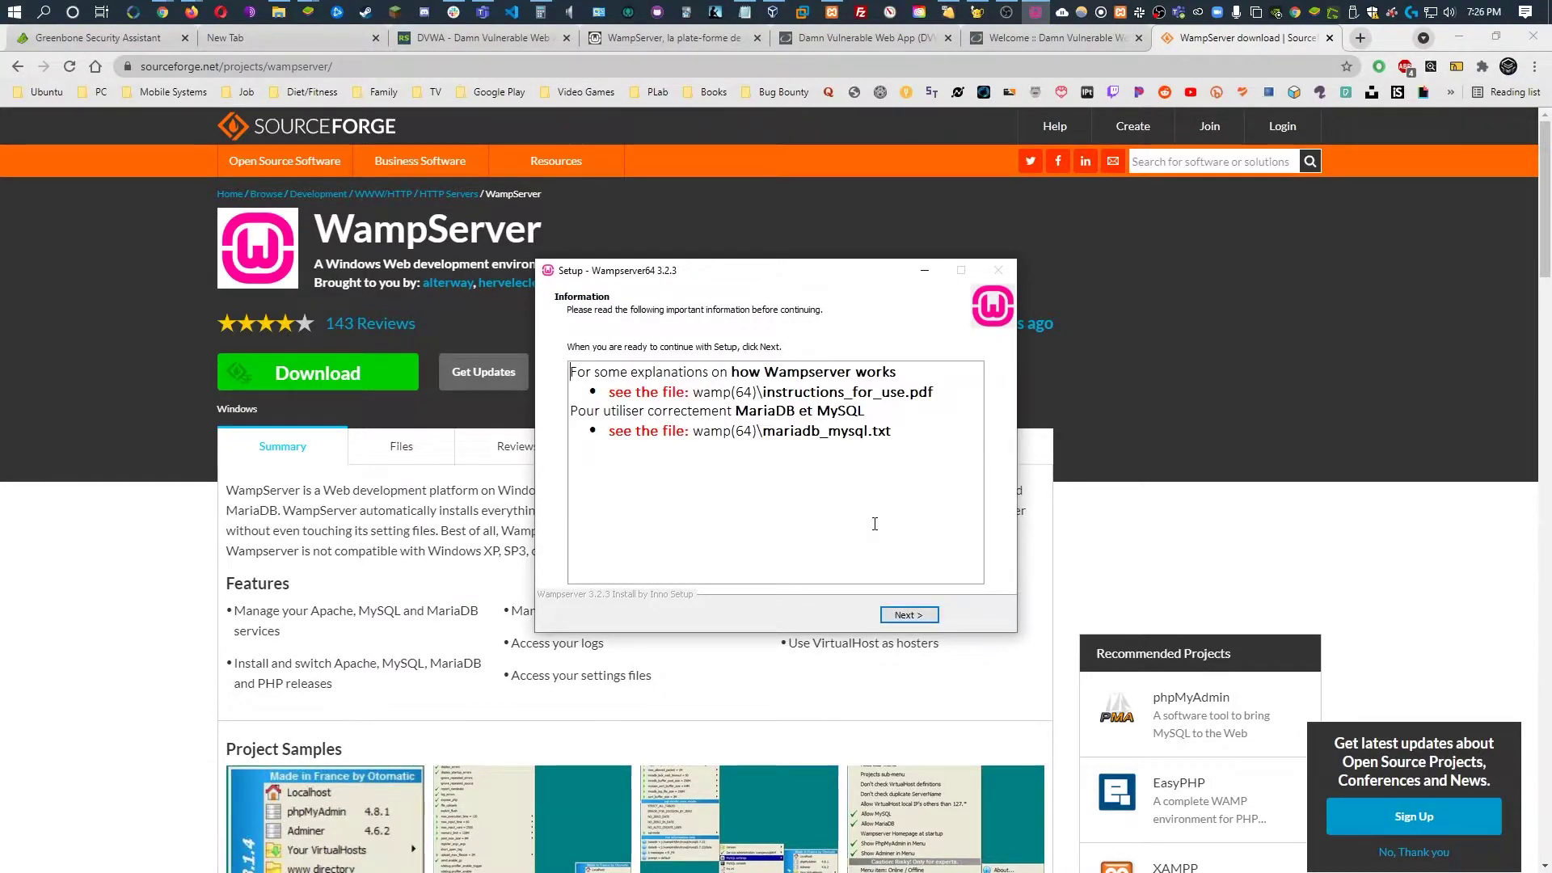
{"action": "left_click", "coordinate": [909, 616]}
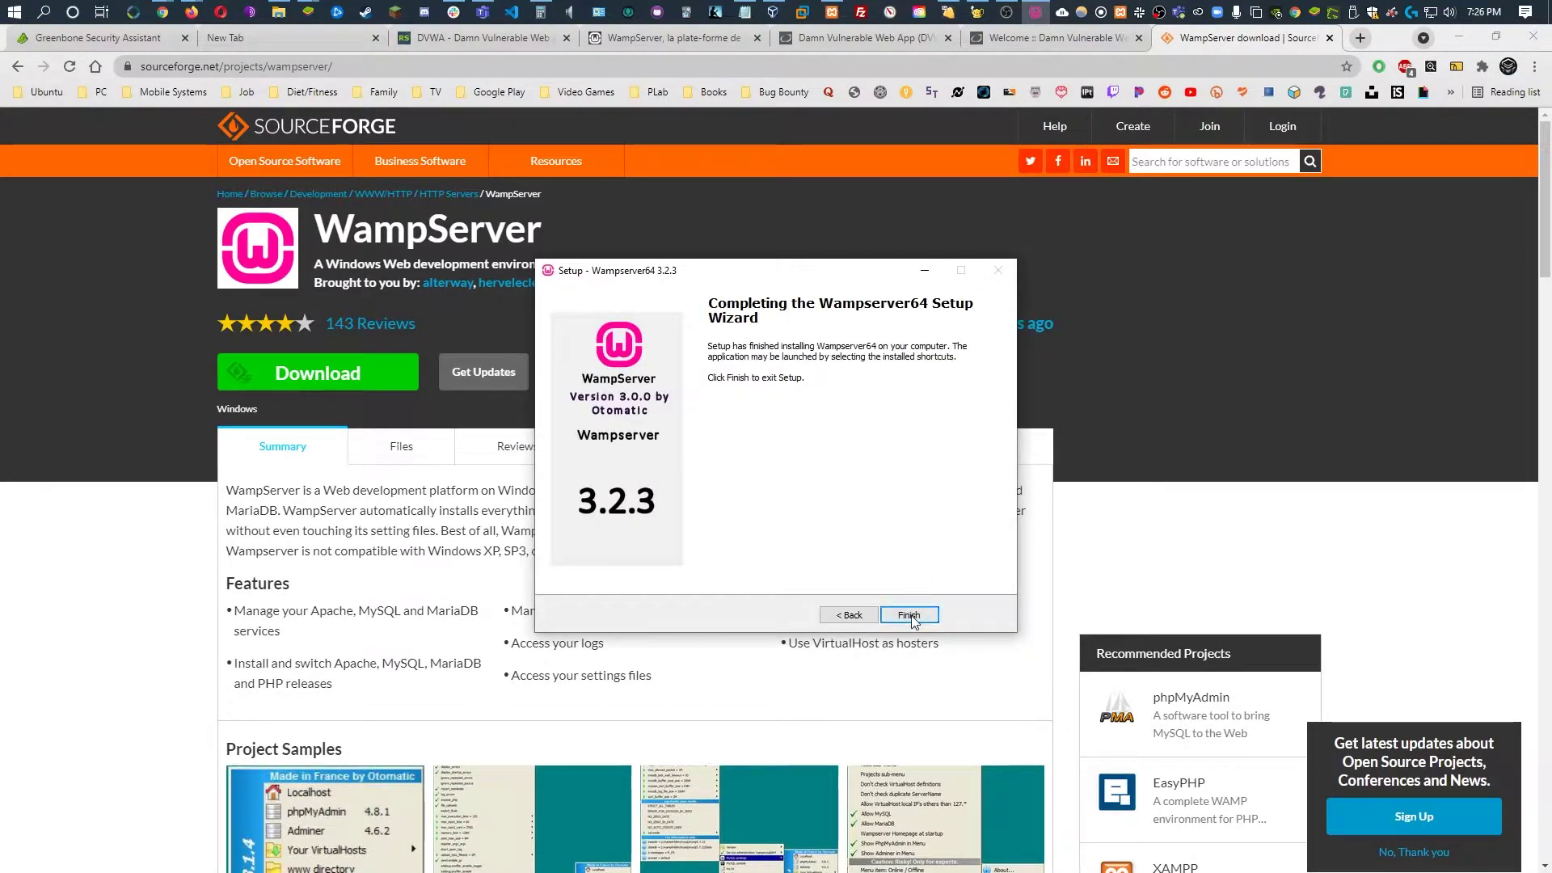
{"action": "left_click", "coordinate": [909, 615]}
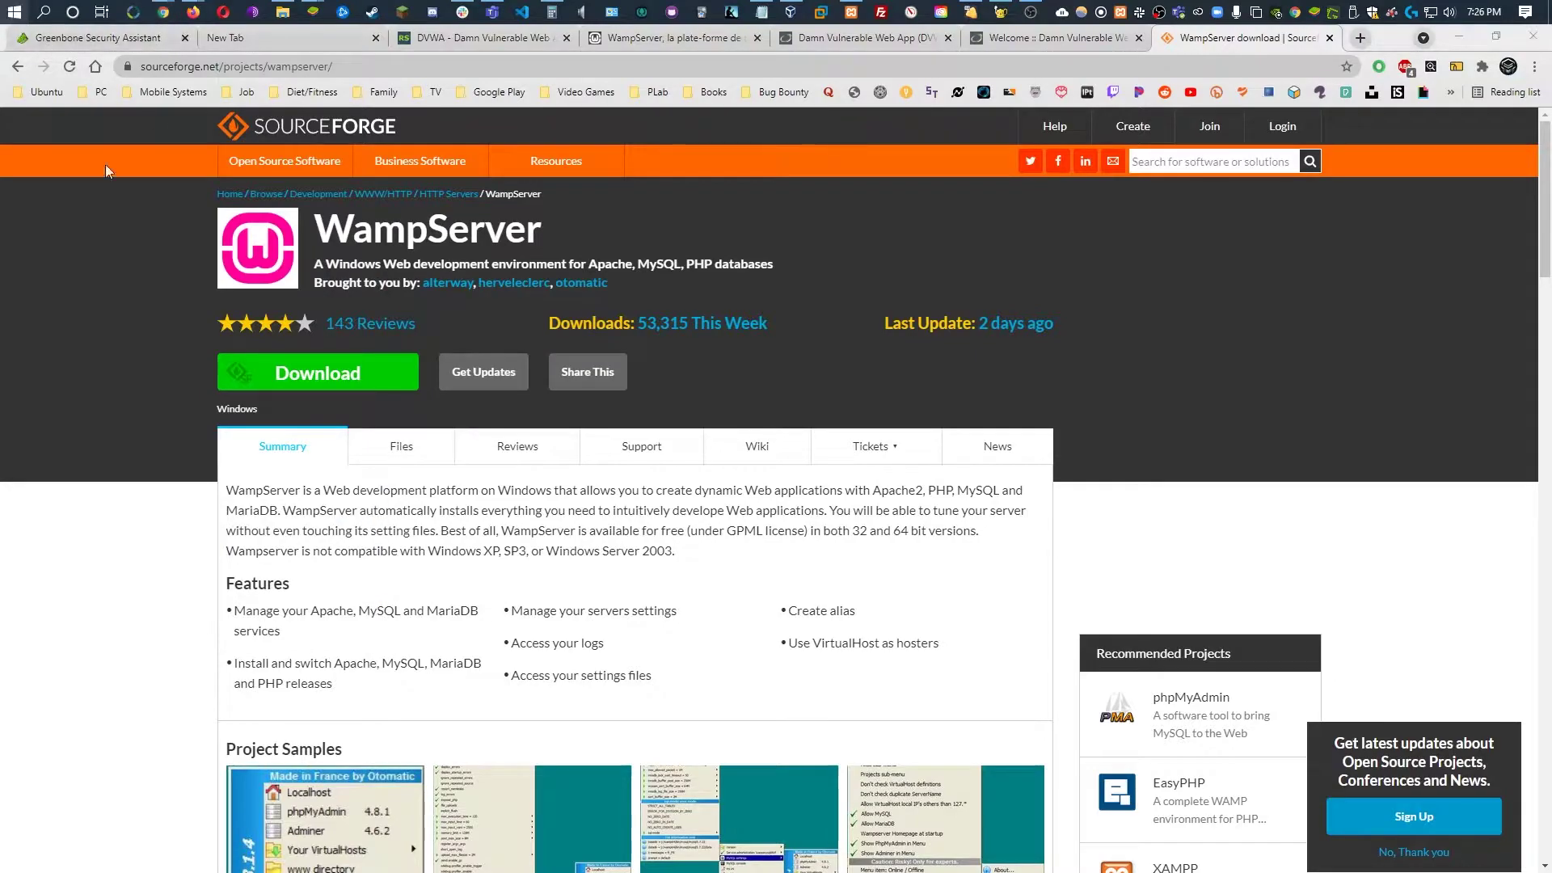
Browse the Start menu's installed apps list and dismiss it without launching anything
{"action": "key", "text": "super"}
{"action": "scroll", "coordinate": [169, 319], "scroll_direction": "down", "scroll_amount": 5}
{"action": "scroll", "coordinate": [170, 332], "scroll_direction": "up", "scroll_amount": 5}
{"action": "left_click", "coordinate": [1122, 327]}
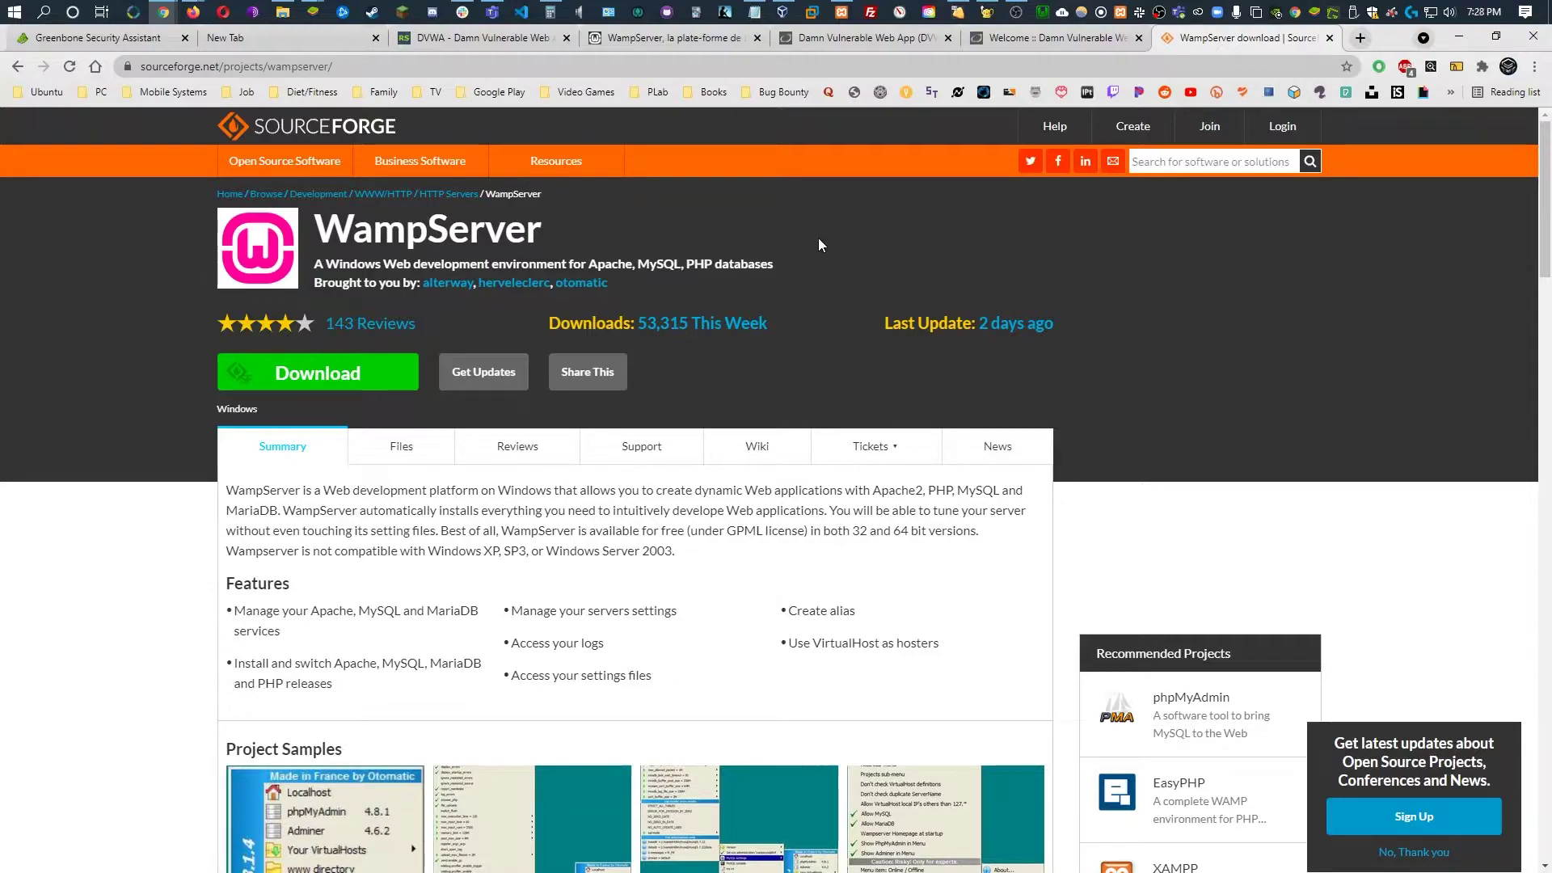
Open File Explorer at the C:\wamp64\www folder
{"action": "left_click", "coordinate": [282, 11]}
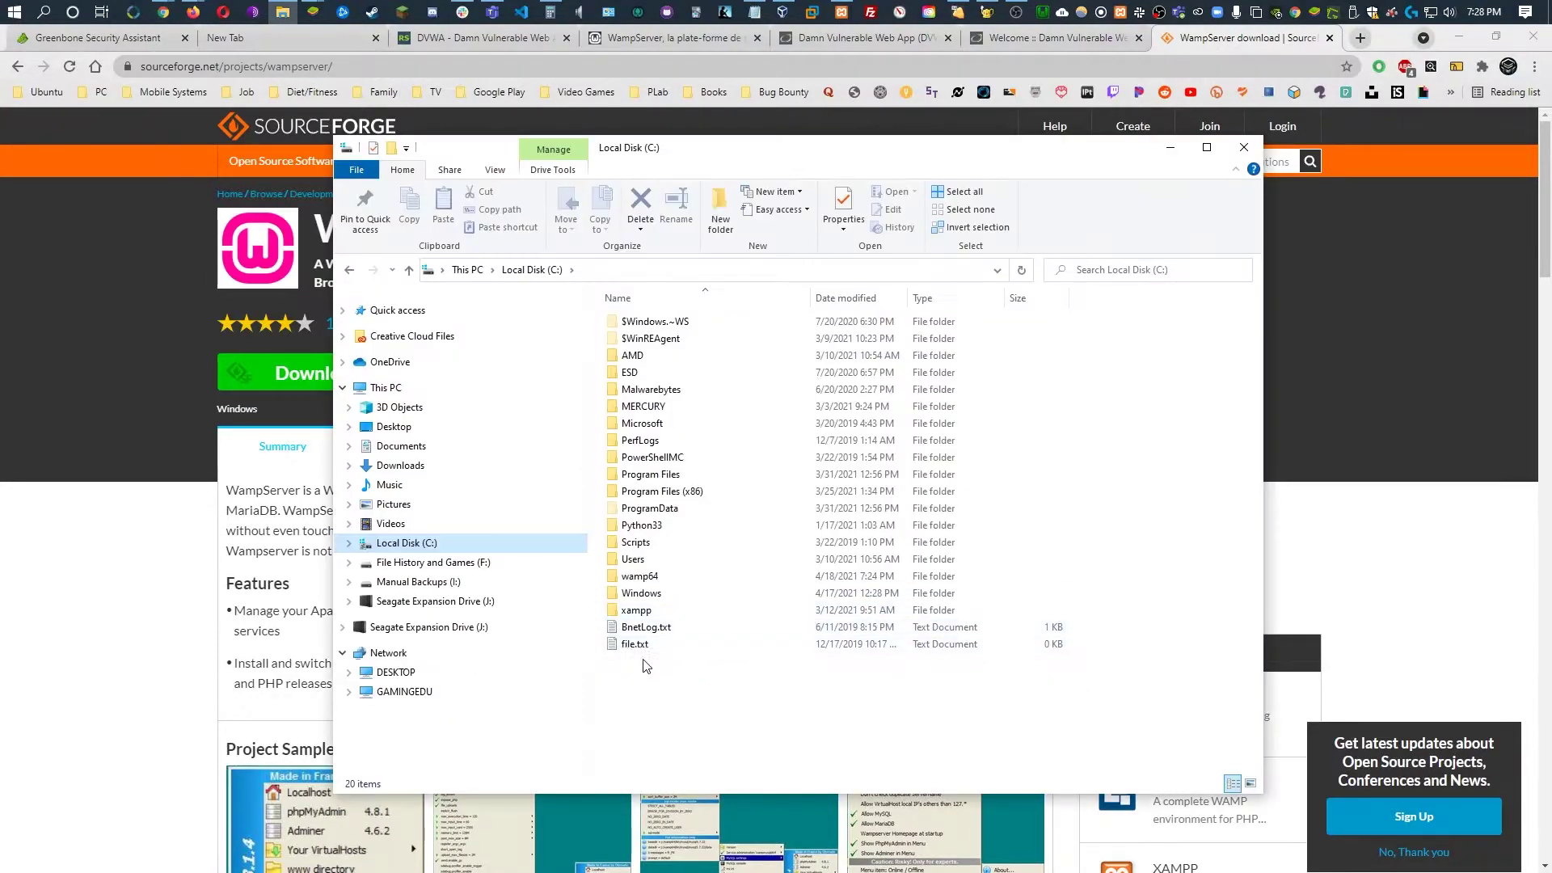
{"action": "double_click", "coordinate": [657, 577]}
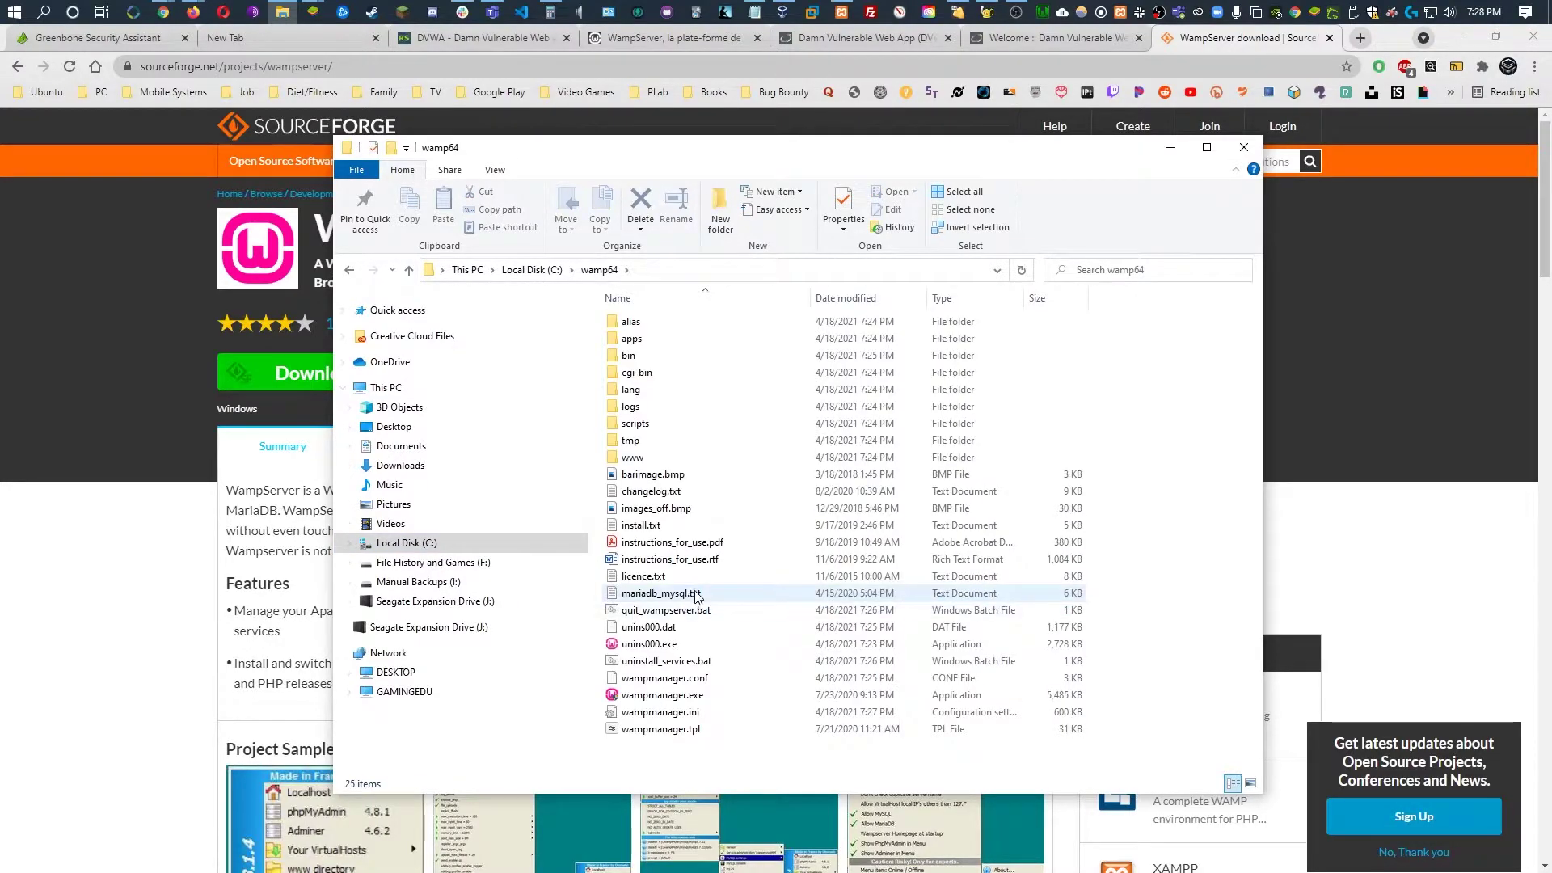
{"action": "double_click", "coordinate": [655, 459]}
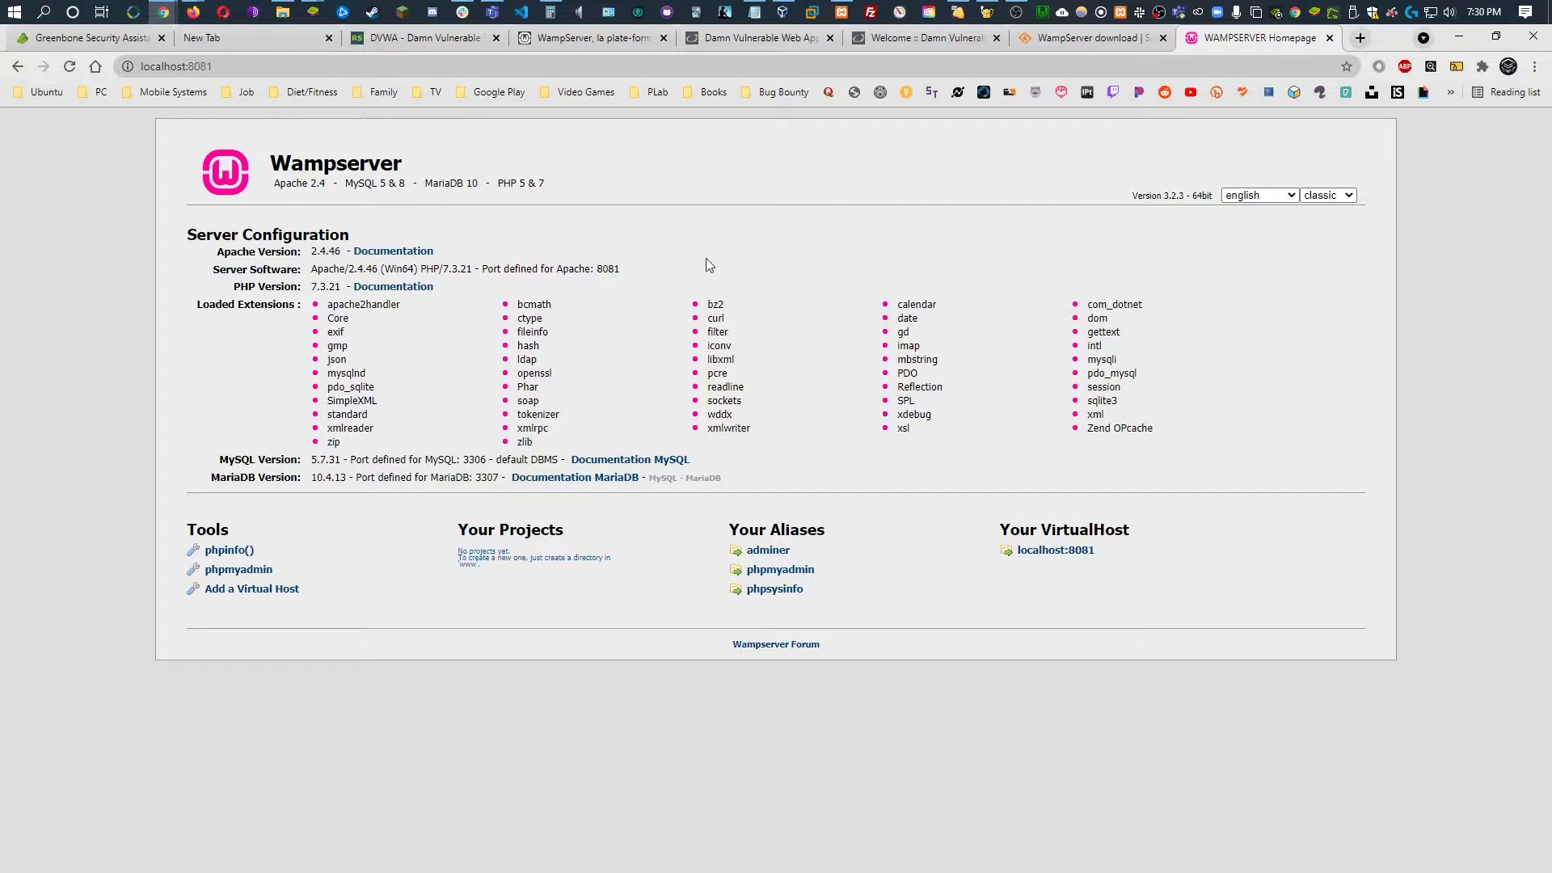
Start the DVWA download on dvwa.co.uk, cancel it, and open the Manual Backups (I:) drive
{"action": "left_click", "coordinate": [429, 40]}
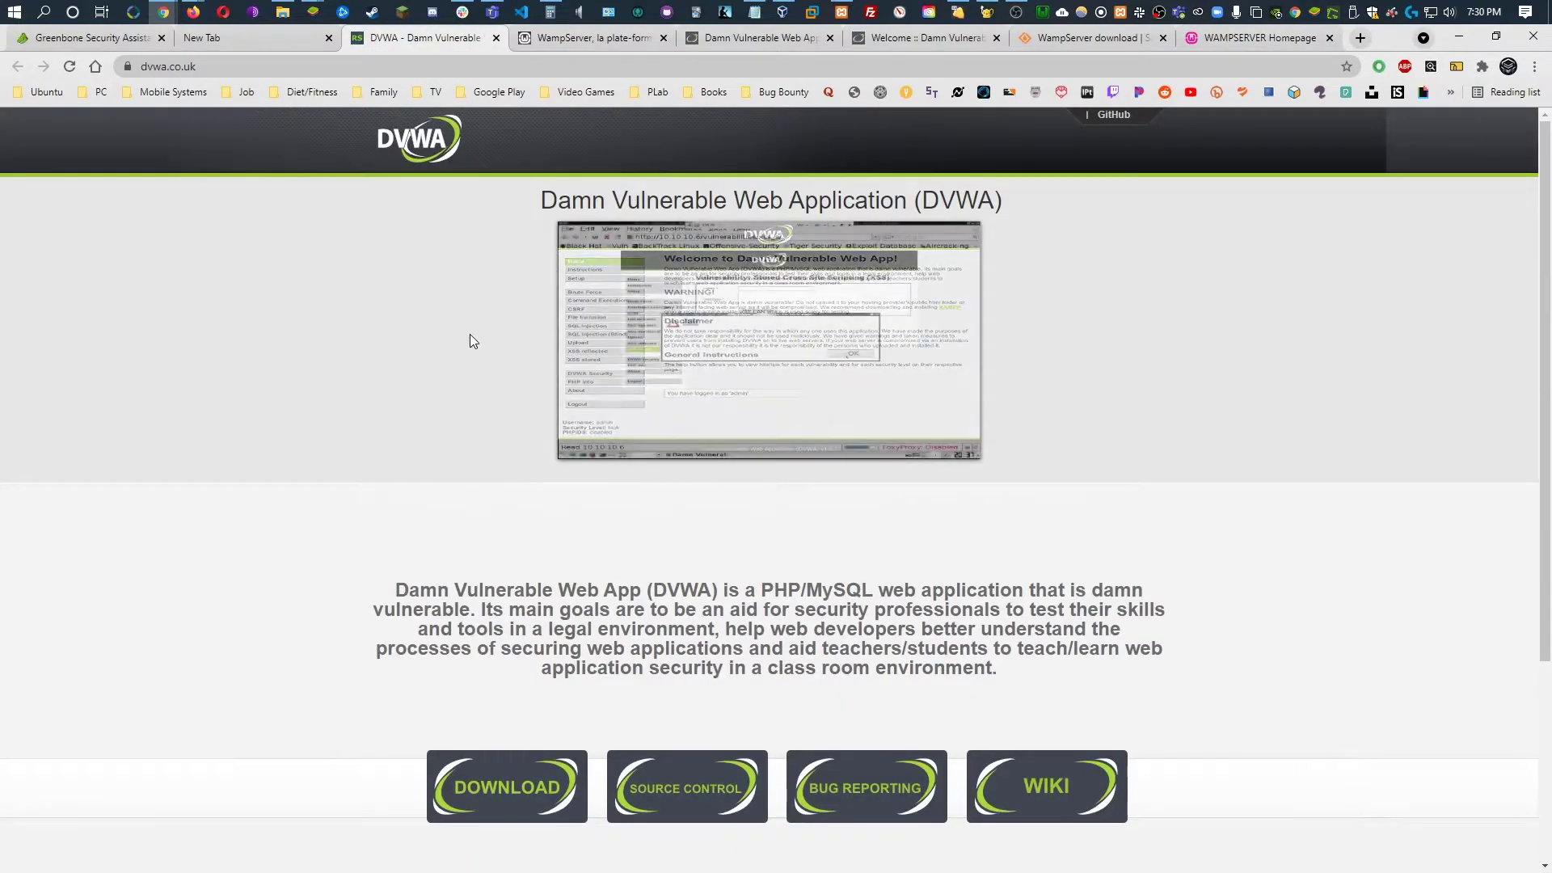
{"action": "scroll", "coordinate": [444, 373], "scroll_direction": "down", "scroll_amount": 3}
{"action": "left_click", "coordinate": [523, 544]}
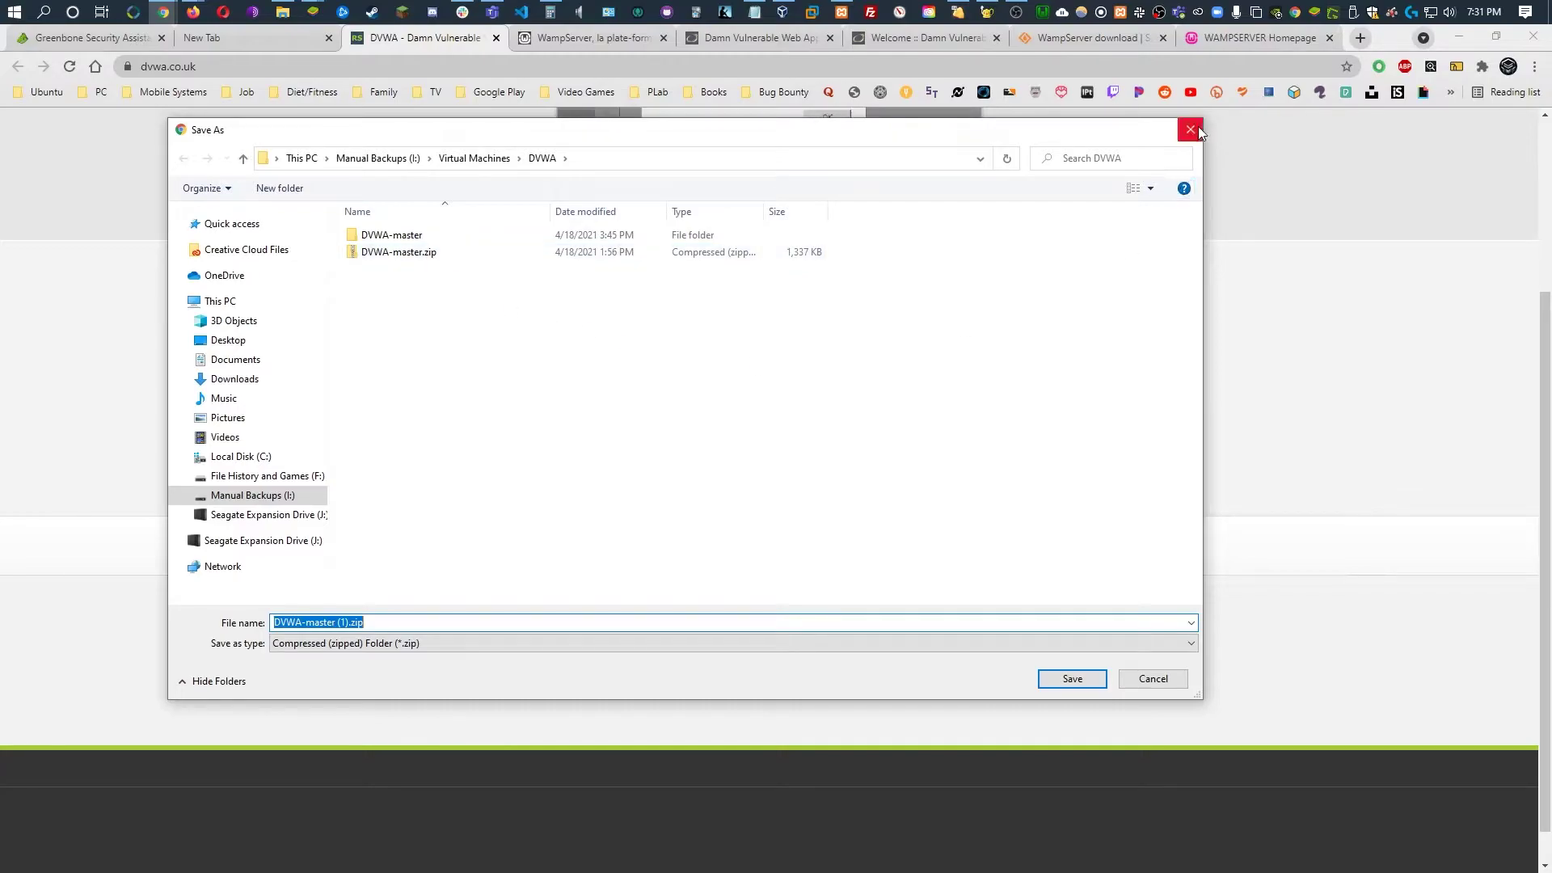
{"action": "left_click", "coordinate": [1200, 127]}
{"action": "left_click", "coordinate": [283, 13]}
{"action": "left_click", "coordinate": [414, 582]}
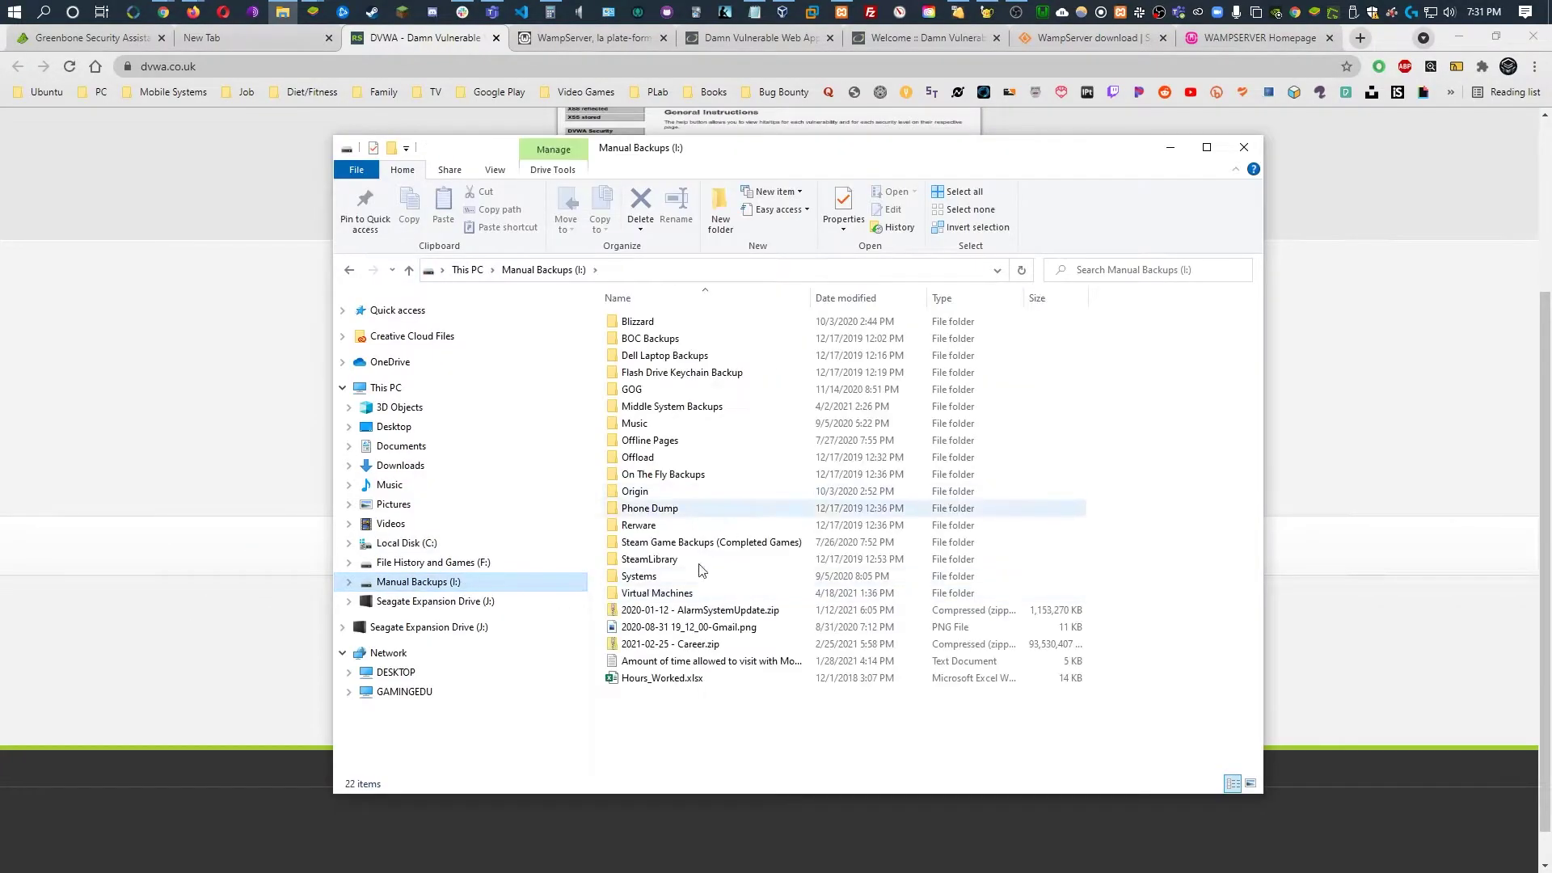
{"action": "double_click", "coordinate": [679, 594]}
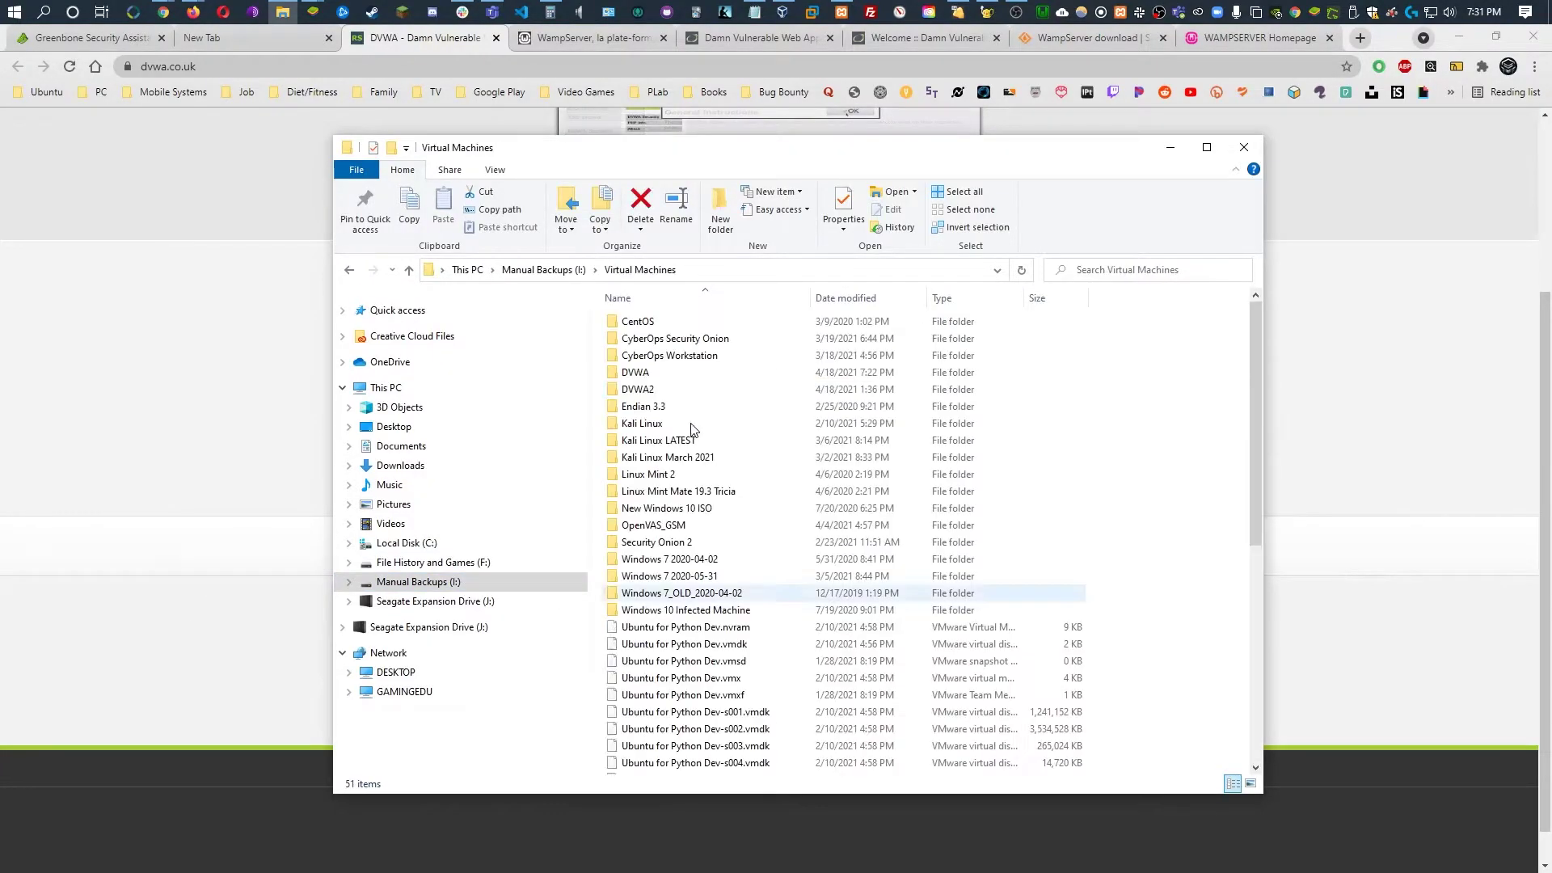
{"action": "double_click", "coordinate": [663, 373]}
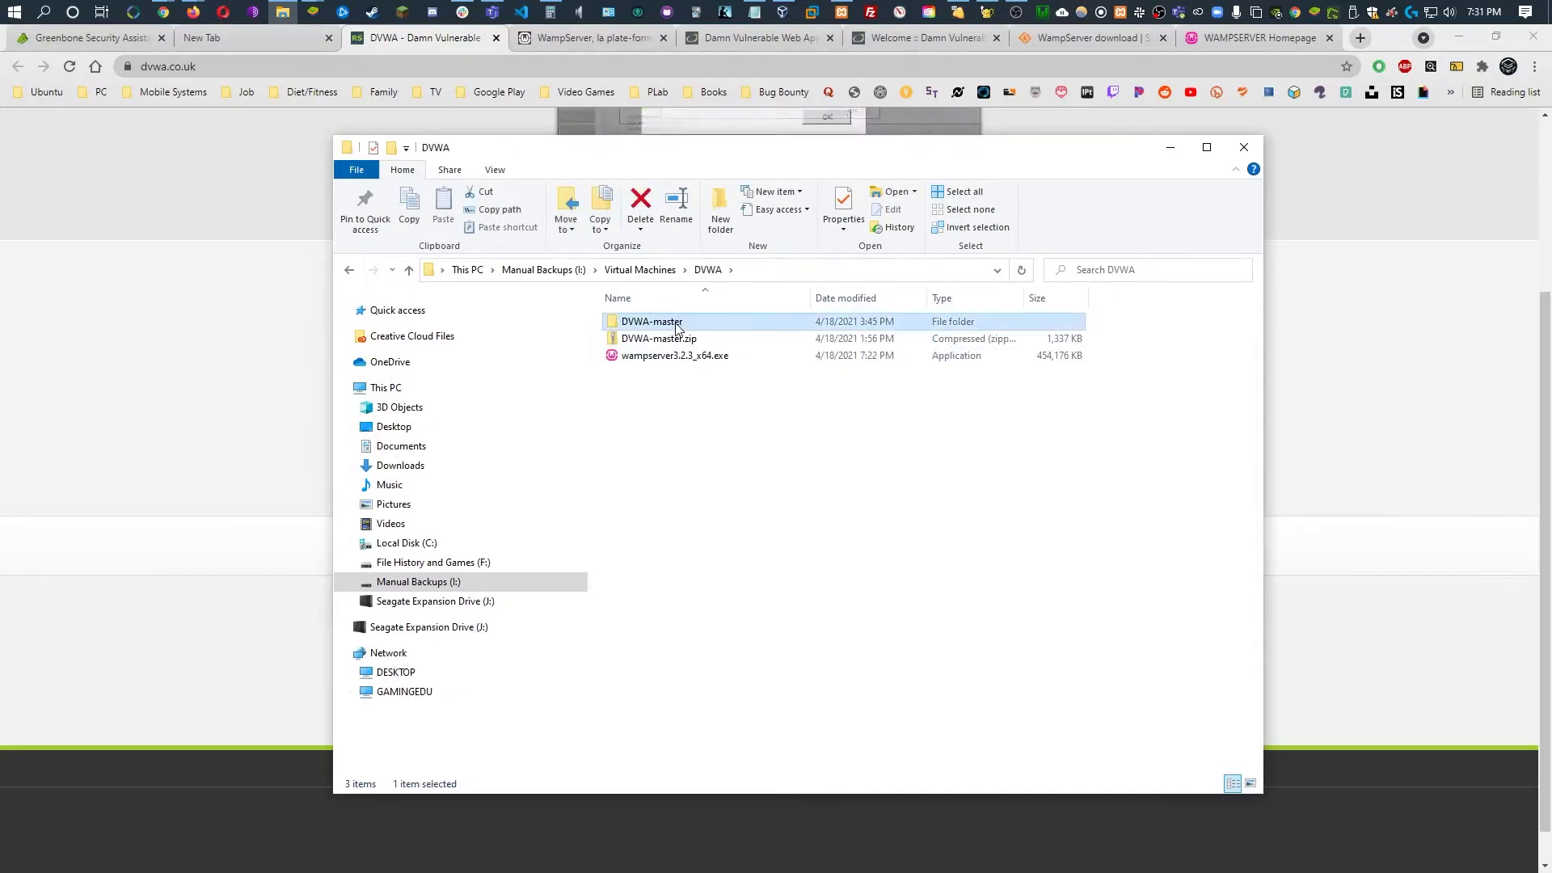
{"action": "left_click", "coordinate": [406, 543]}
{"action": "double_click", "coordinate": [715, 474]}
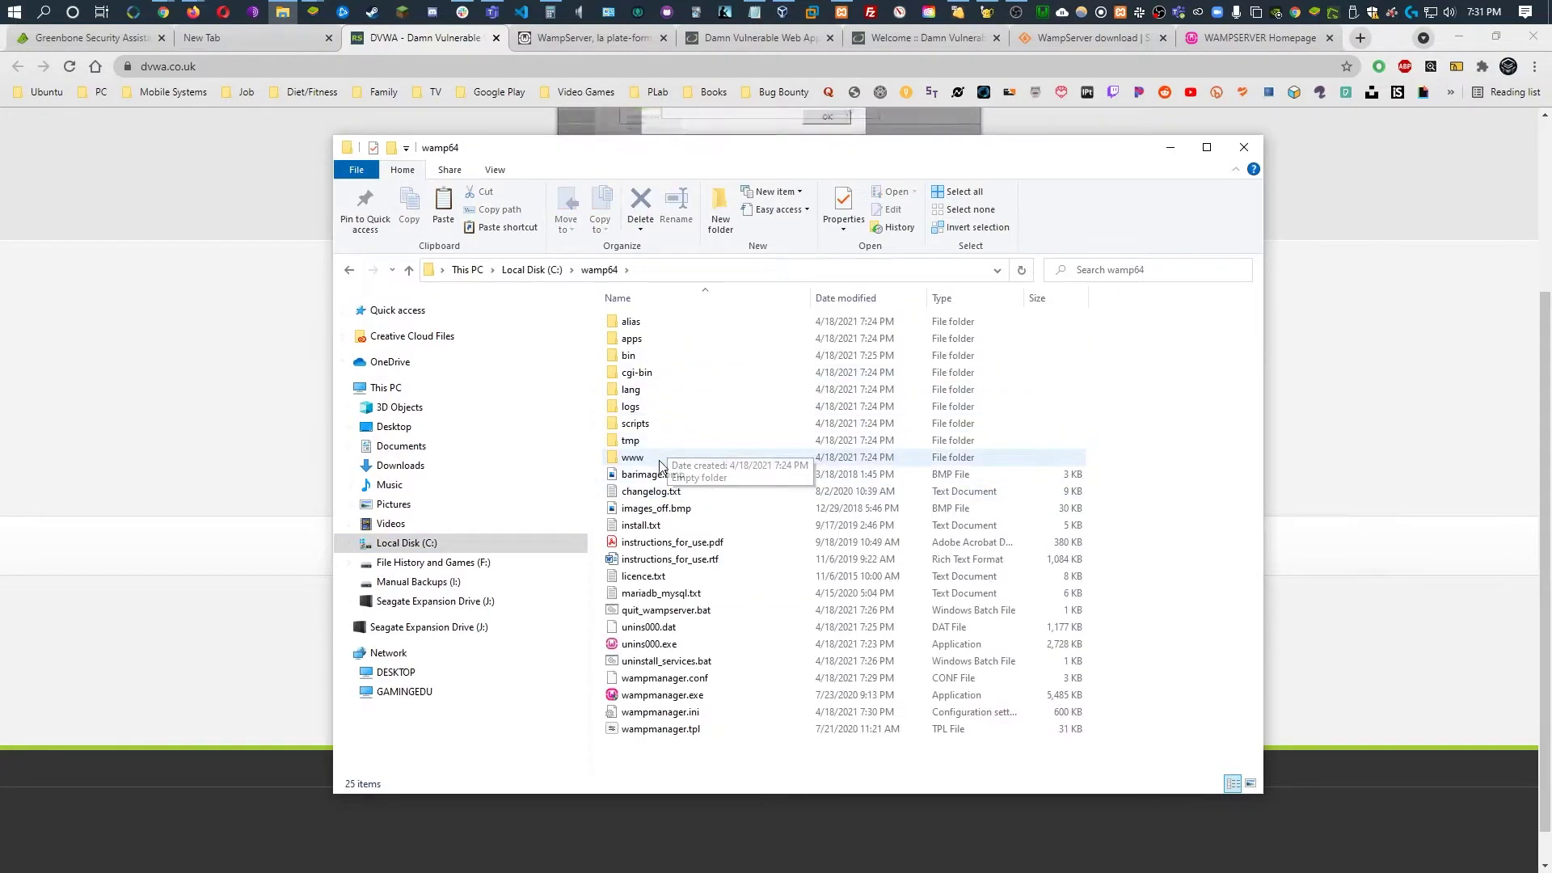
{"action": "double_click", "coordinate": [687, 458]}
Delete all default WampServer files in www and paste the DVWA files in
{"action": "key", "text": "ctrl+a"}
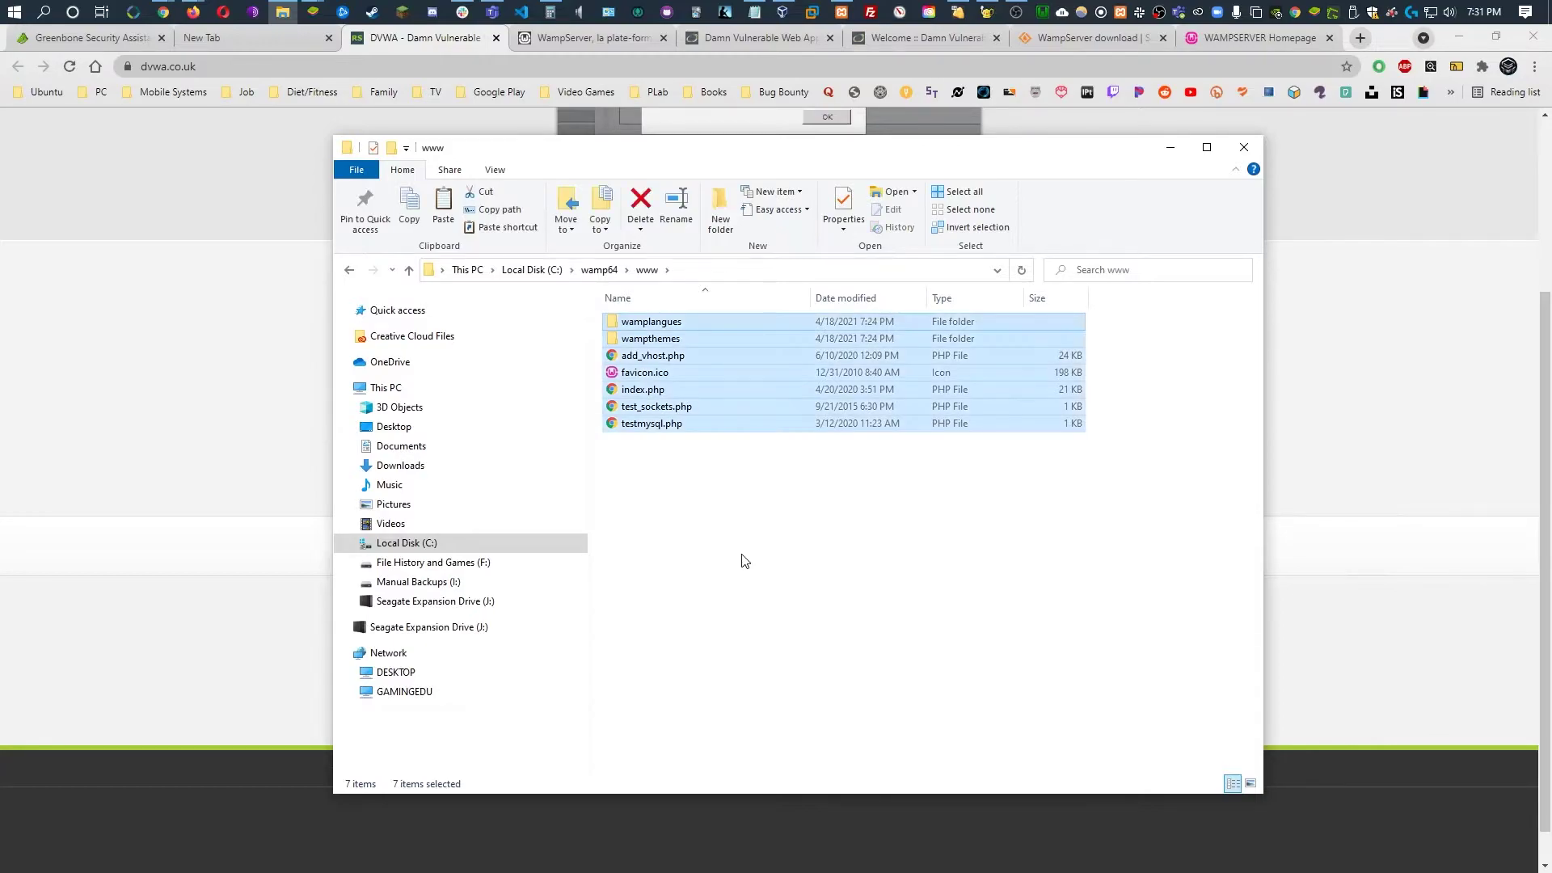
{"action": "key", "text": "Delete"}
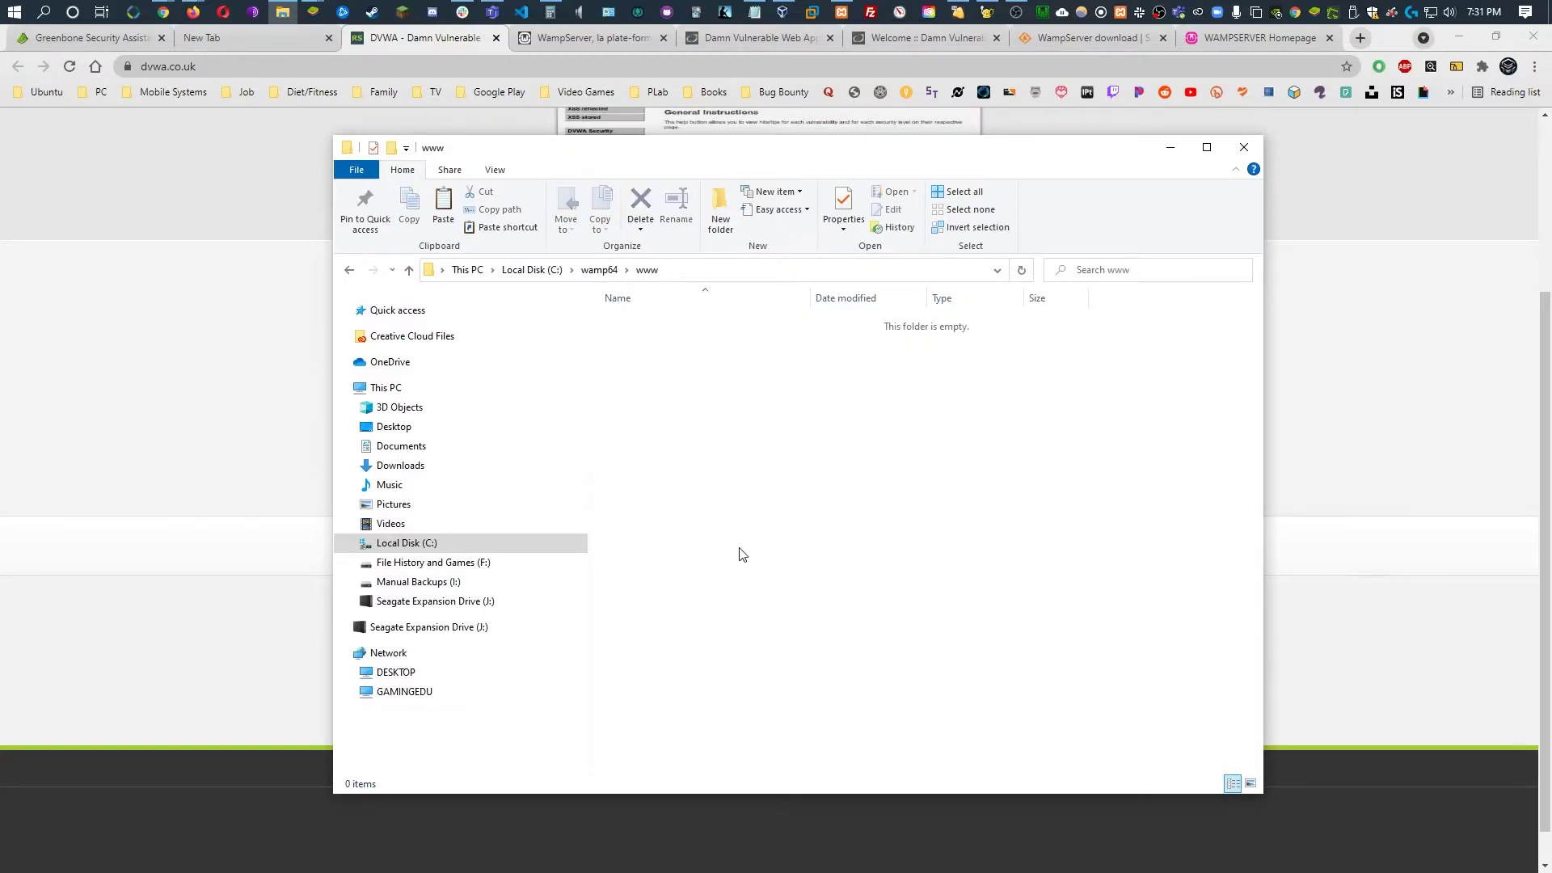
{"action": "right_click", "coordinate": [671, 377]}
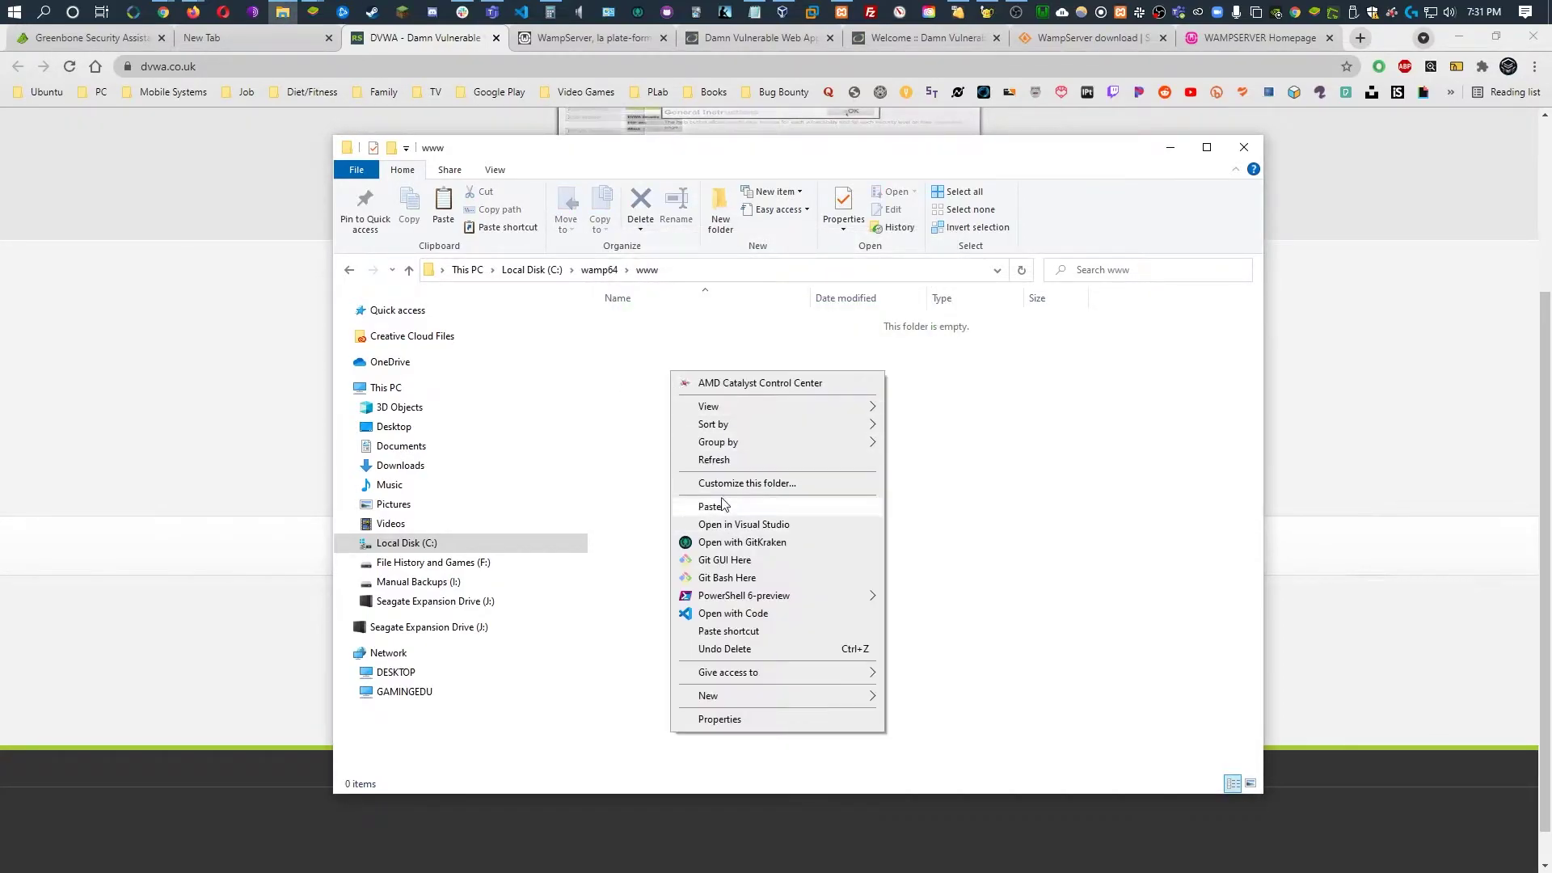
{"action": "left_click", "coordinate": [760, 506]}
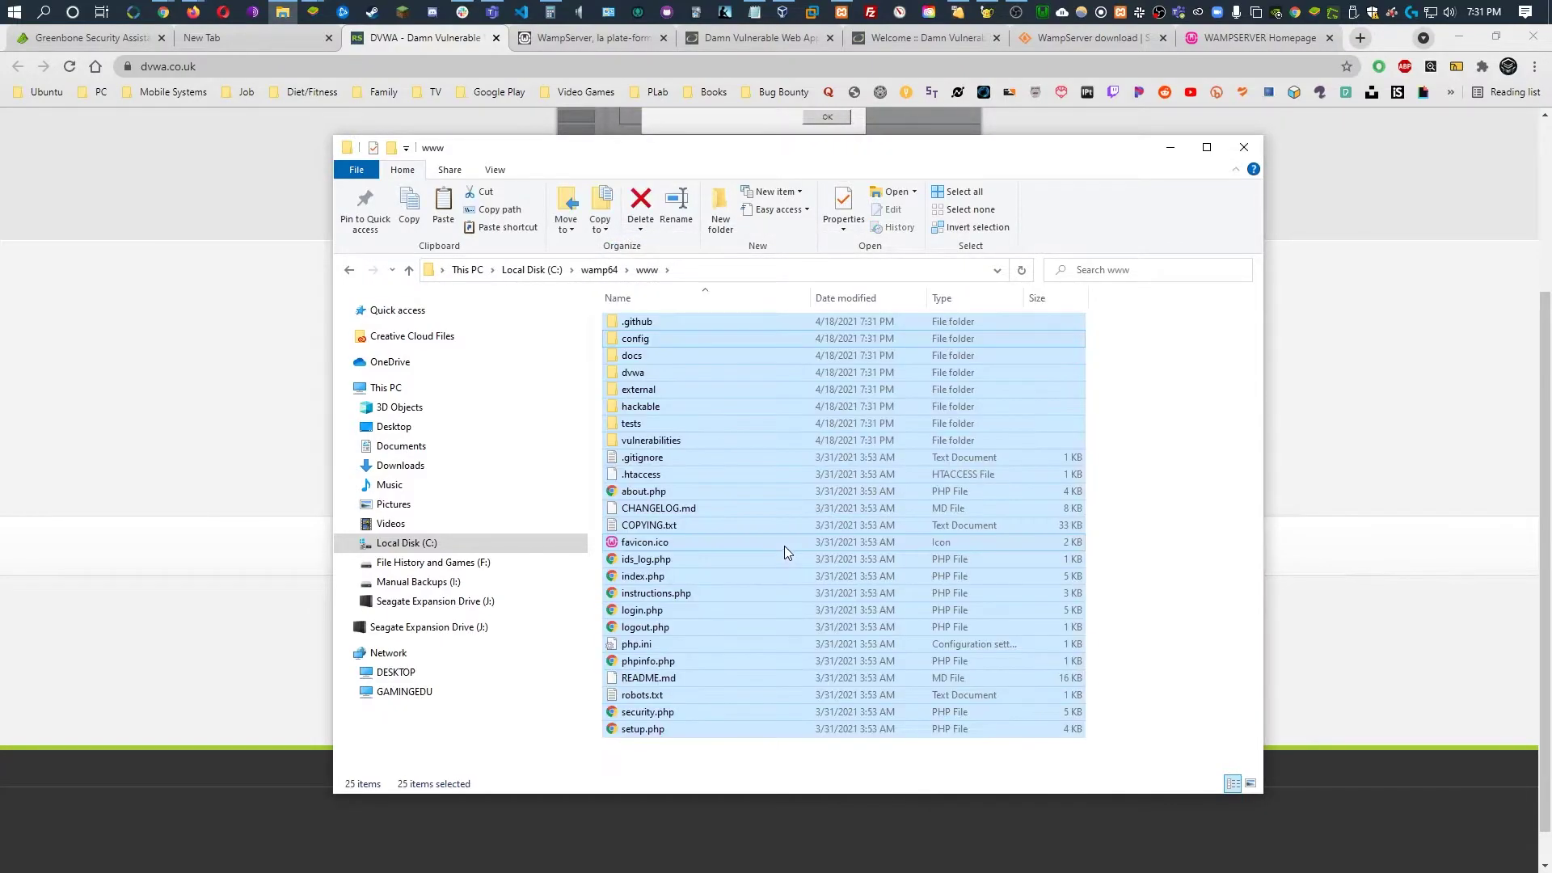
Reload localhost:8081 and highlight the config.inc.php.dist and config/config.inc.php paths in the error
{"action": "left_click", "coordinate": [173, 409]}
{"action": "key", "text": "ctrl+9"}
{"action": "key", "text": "F5"}
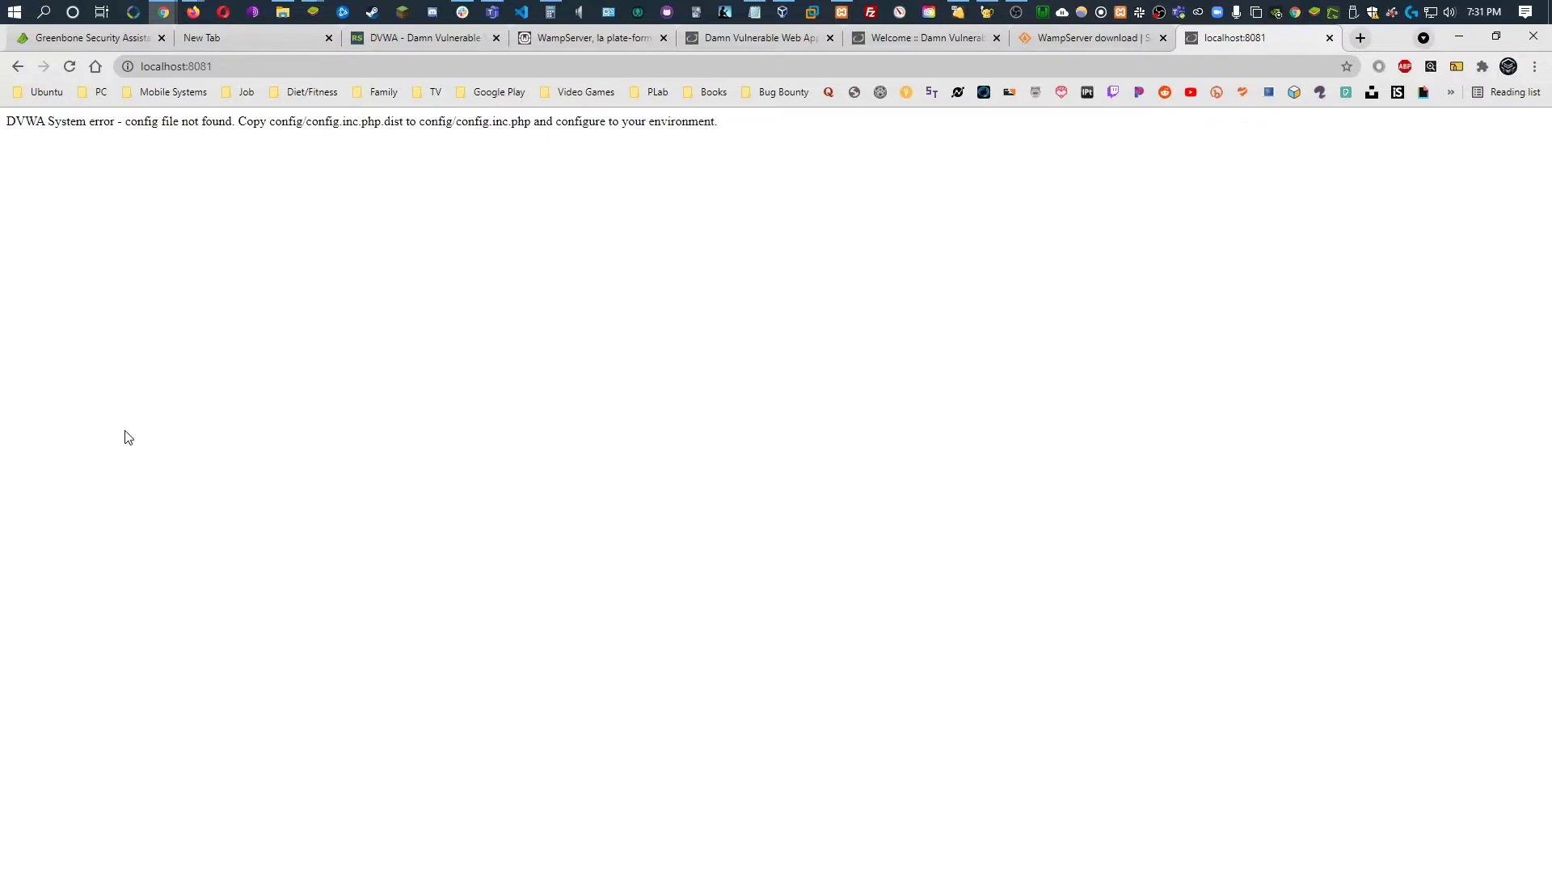
{"action": "left_click_drag", "start_coordinate": [243, 123], "coordinate": [385, 134]}
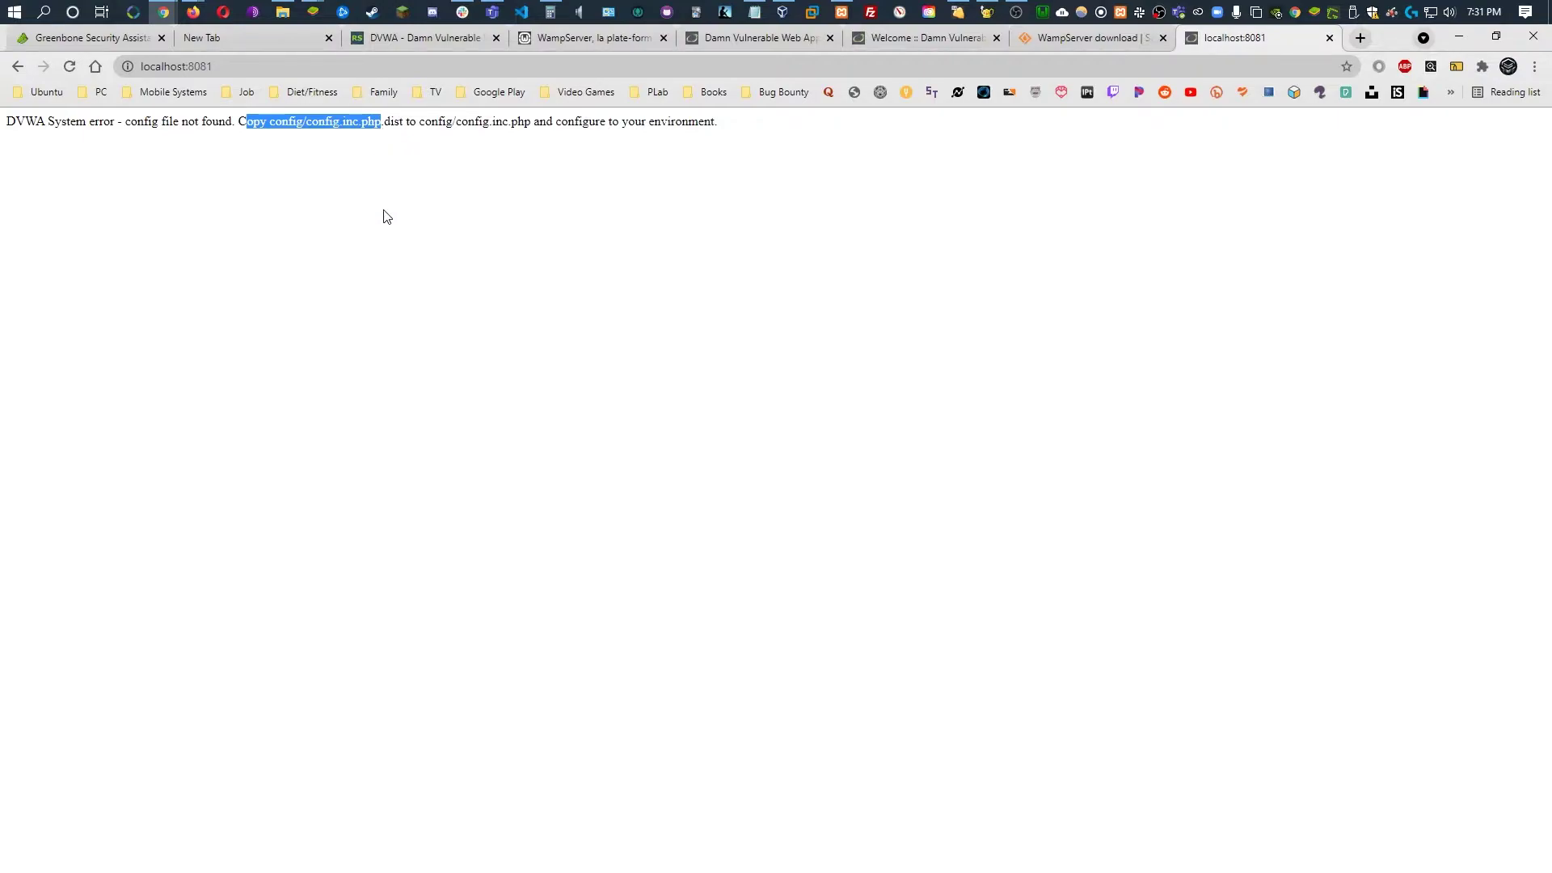
{"action": "left_click_drag", "start_coordinate": [400, 121], "coordinate": [530, 125]}
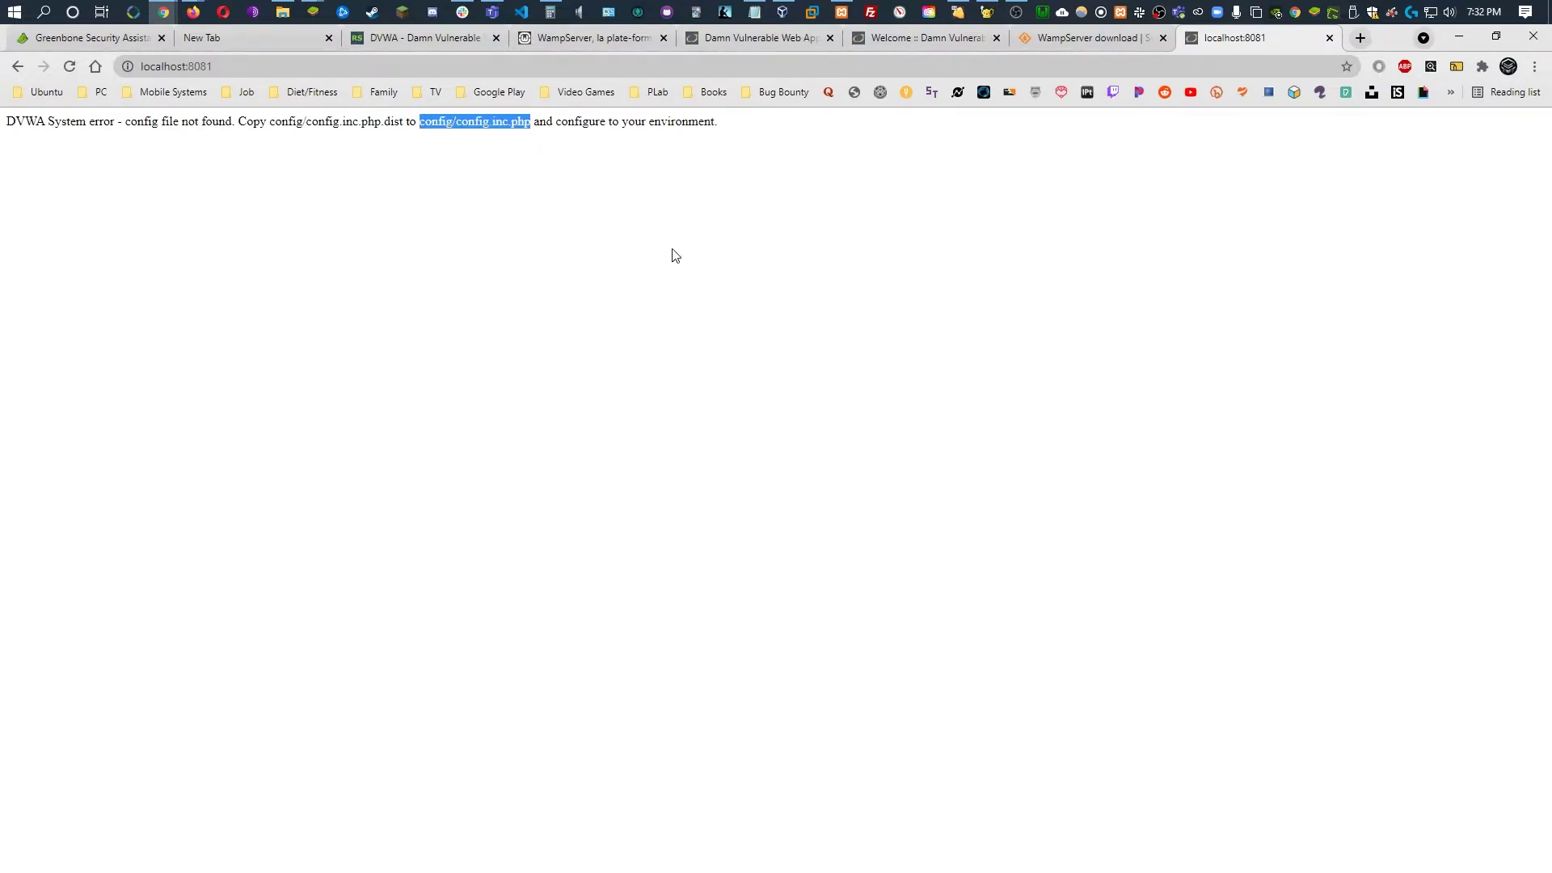
In the DVWA config folder, rename config.inc.php.dist to config.inc.php, accepting the extension change
{"action": "left_click", "coordinate": [282, 11]}
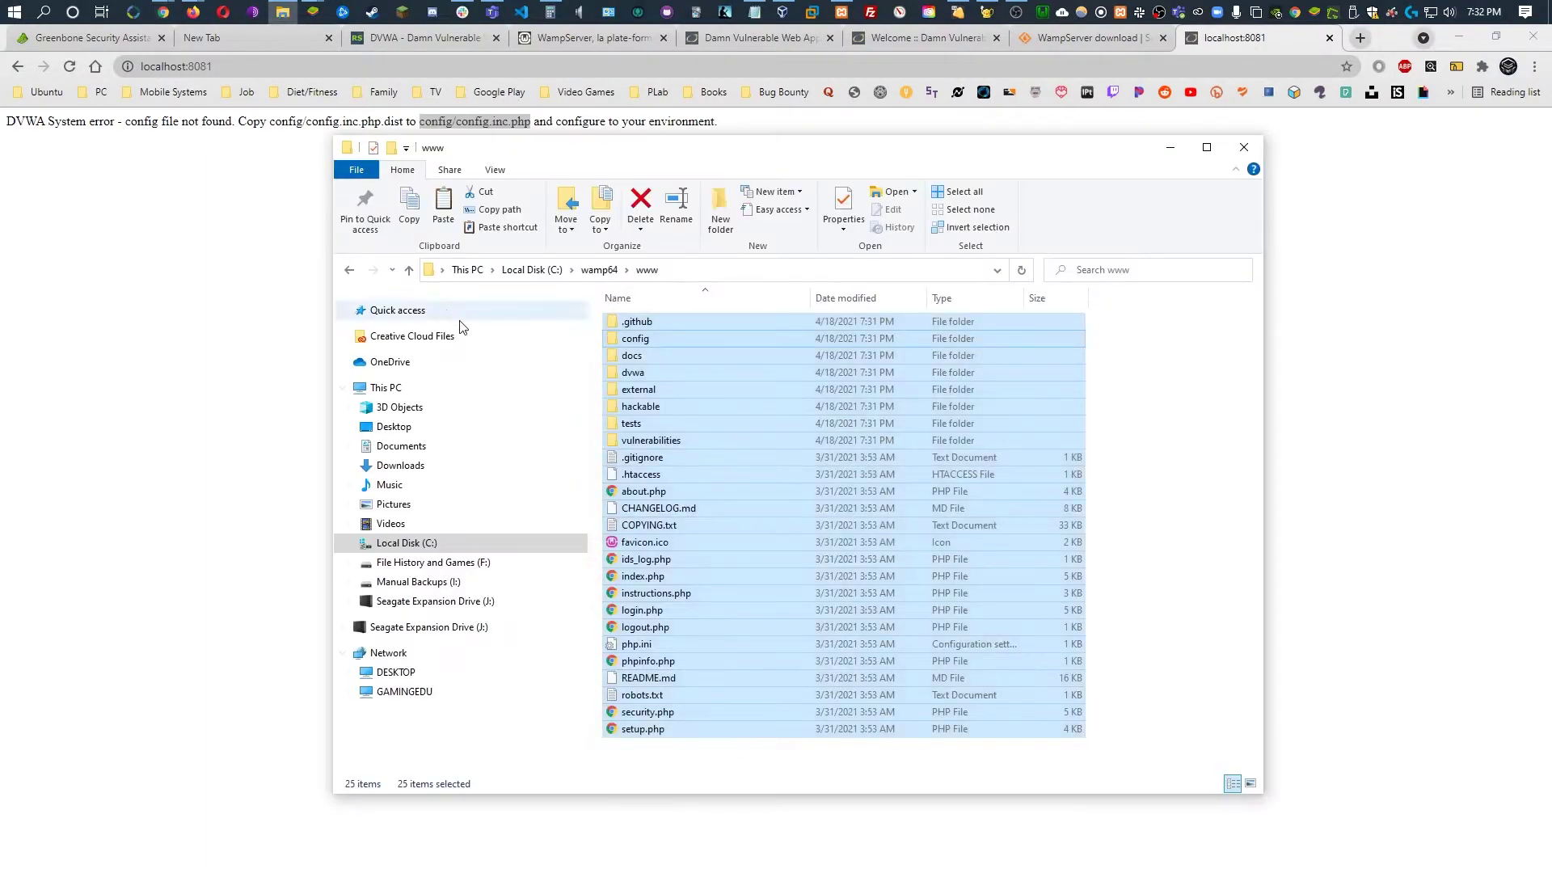
{"action": "left_click", "coordinate": [673, 373]}
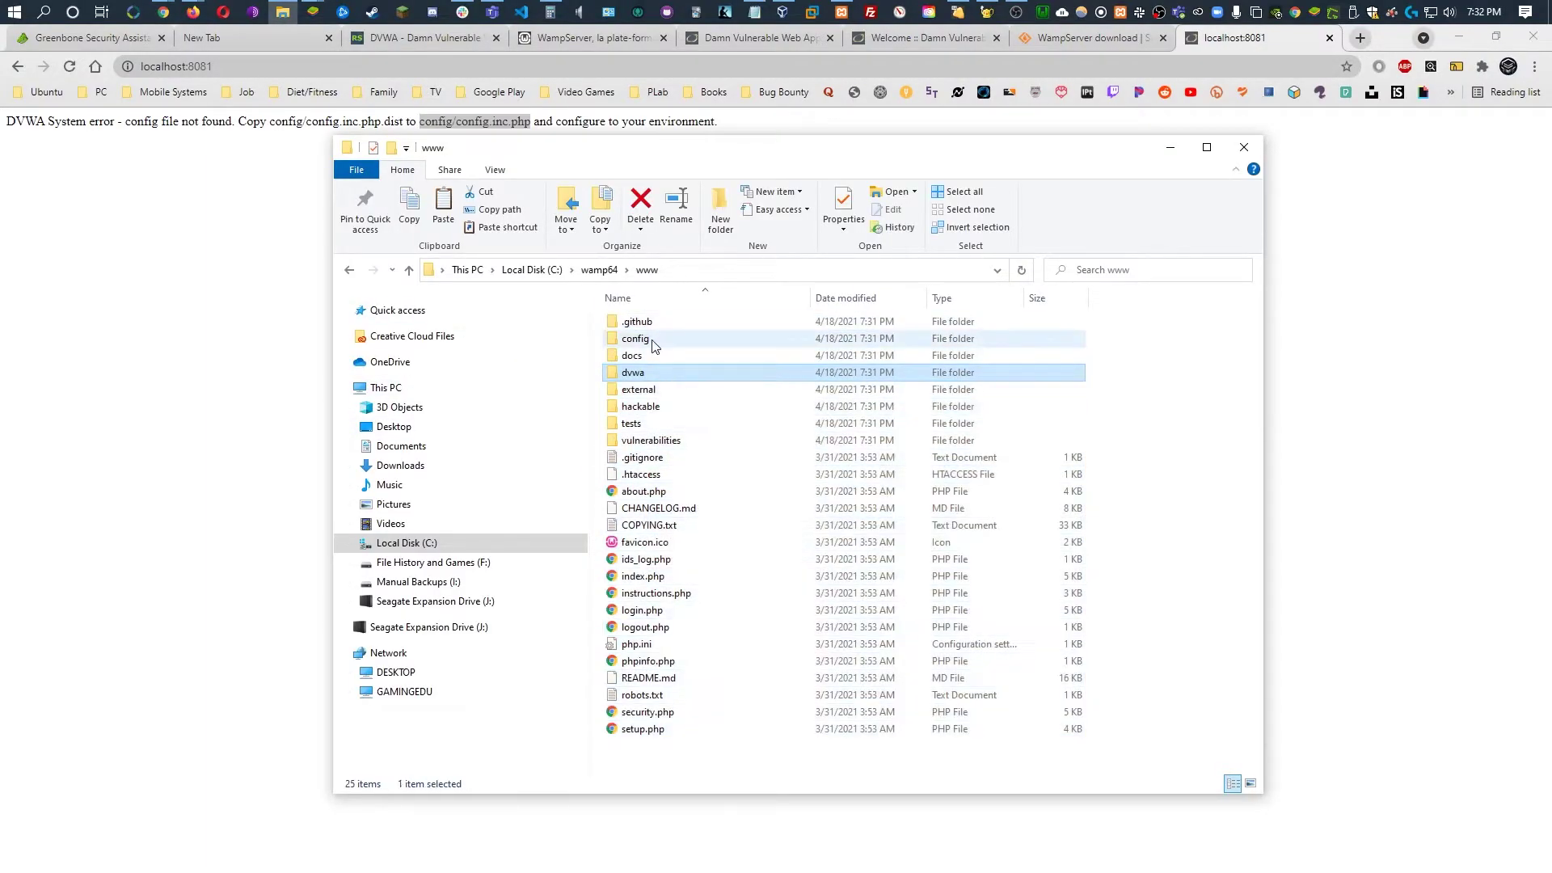
{"action": "double_click", "coordinate": [639, 339]}
{"action": "left_click", "coordinate": [692, 323]}
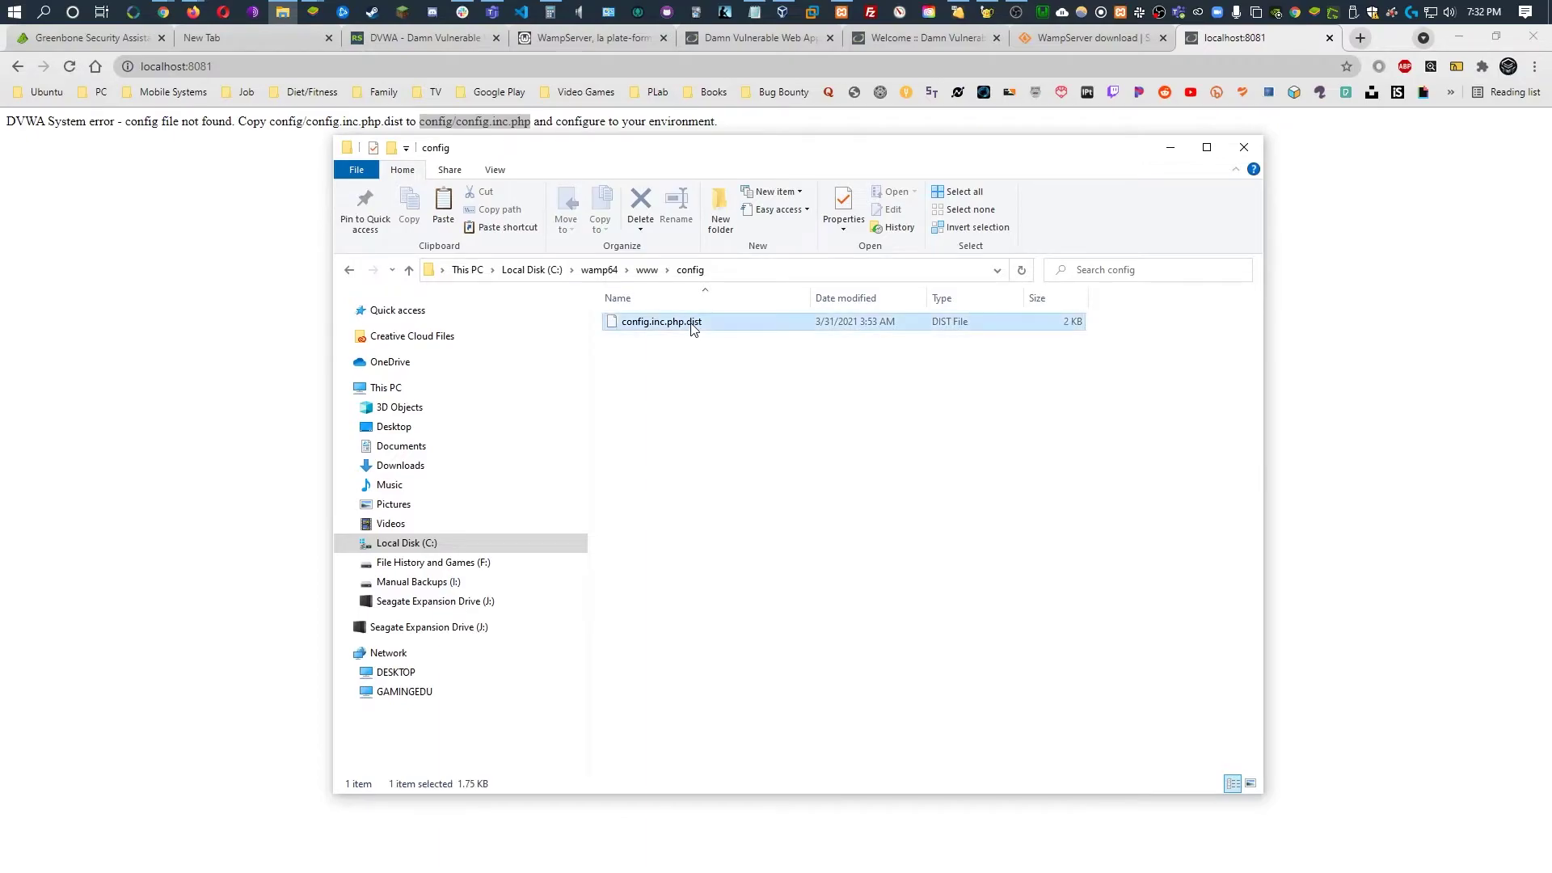
{"action": "left_click", "coordinate": [691, 323]}
{"action": "left_click", "coordinate": [692, 323]}
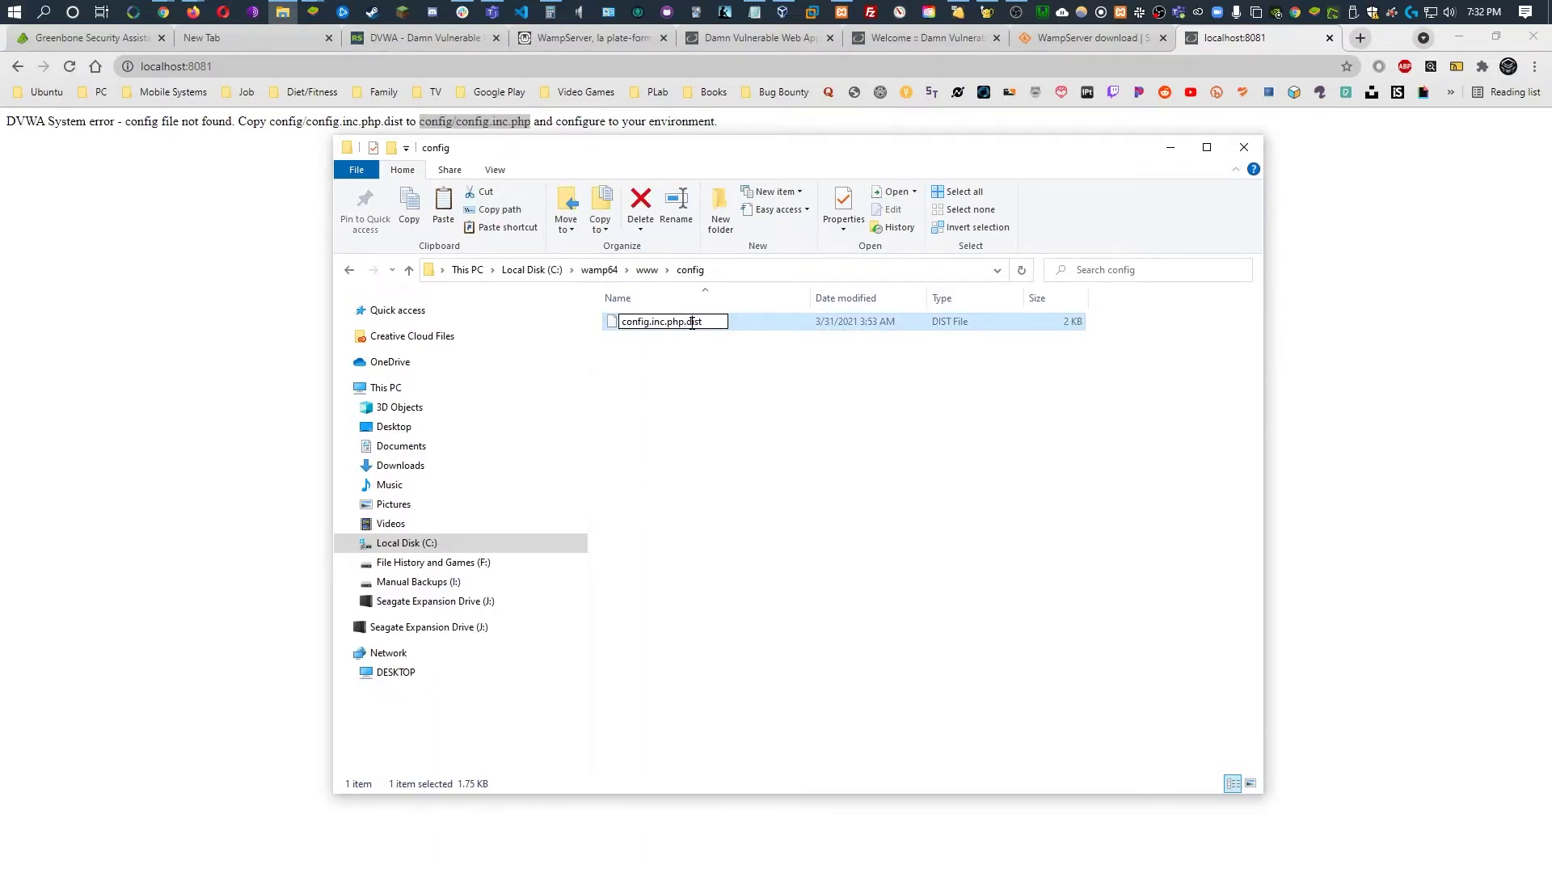
{"action": "key", "text": "BackSpace"}
{"action": "key", "text": "BackSpace"}
{"action": "key", "text": "BackSpace"}
{"action": "key", "text": "BackSpace"}
{"action": "key", "text": "BackSpace"}
{"action": "key", "text": "Return"}
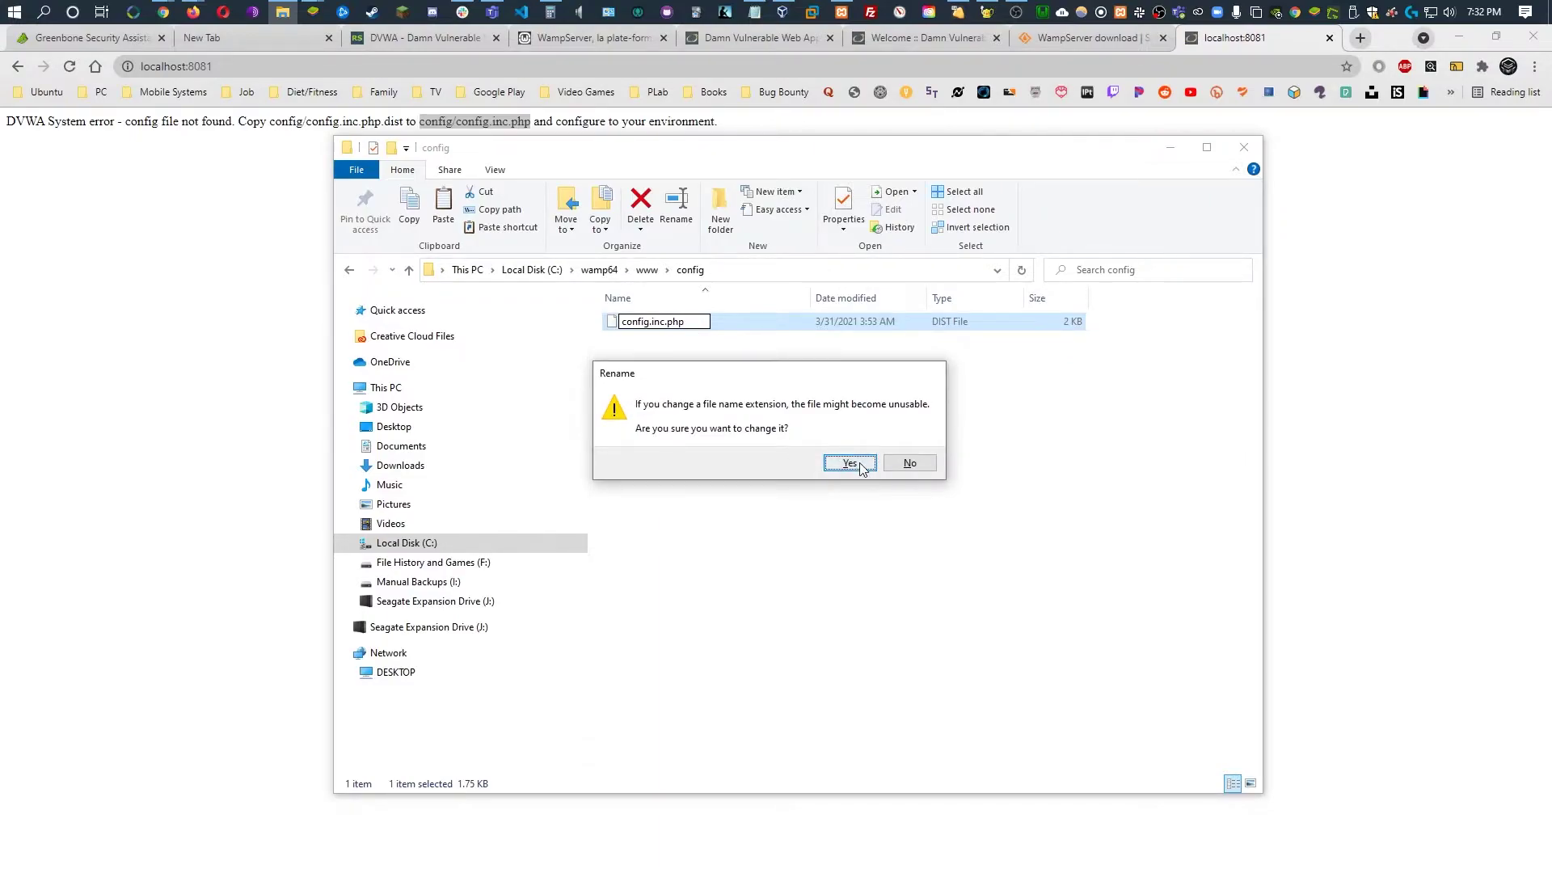
{"action": "left_click", "coordinate": [849, 463]}
Open config.inc.php in the Geany editor
{"action": "left_click", "coordinate": [693, 398]}
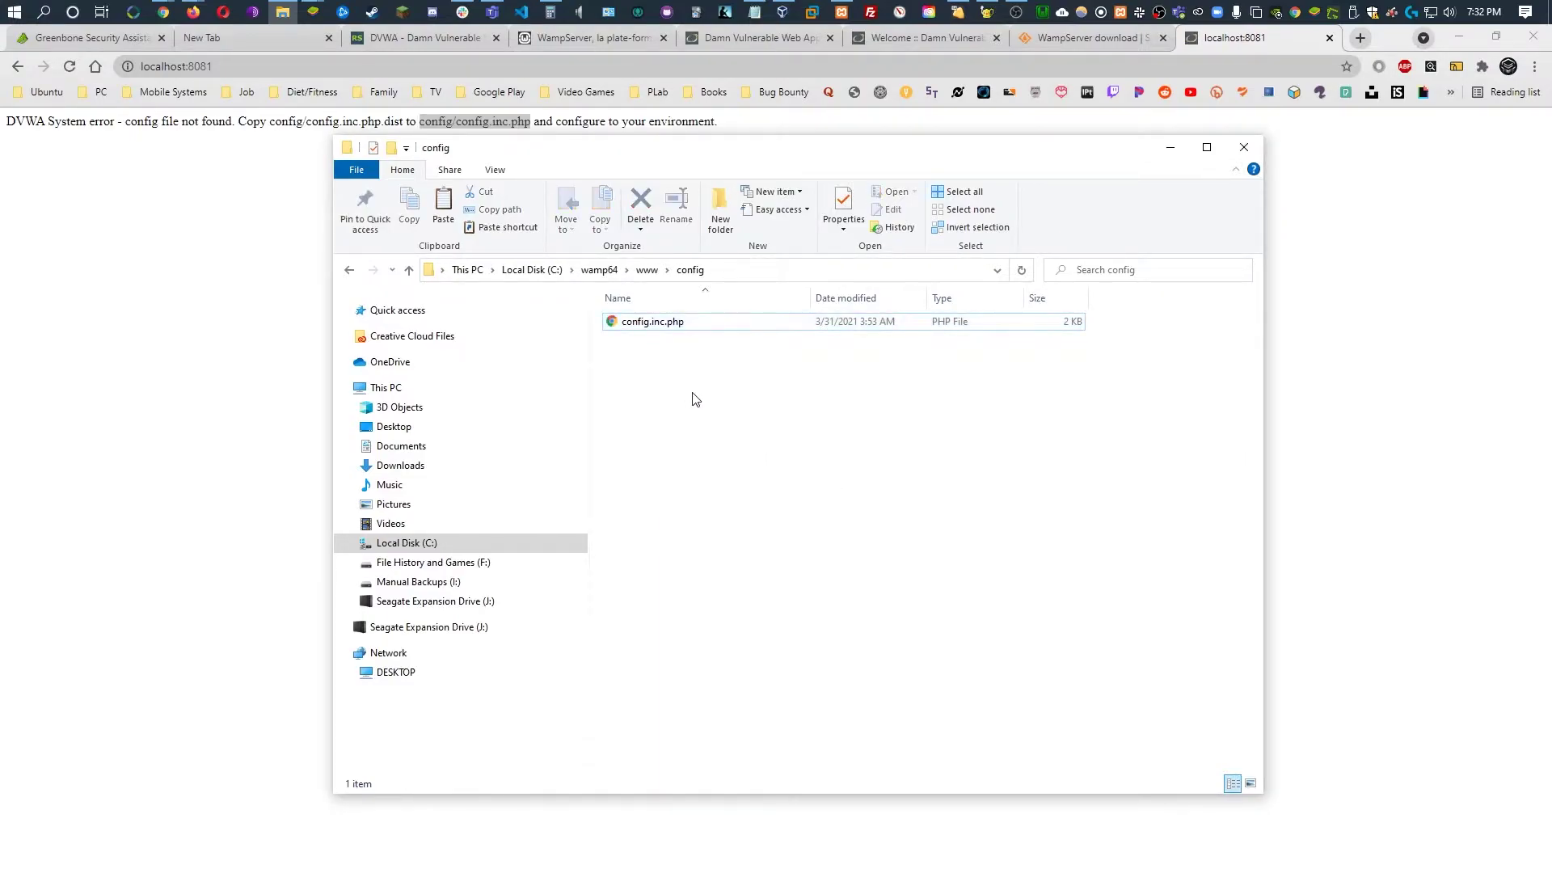
{"action": "right_click", "coordinate": [649, 323]}
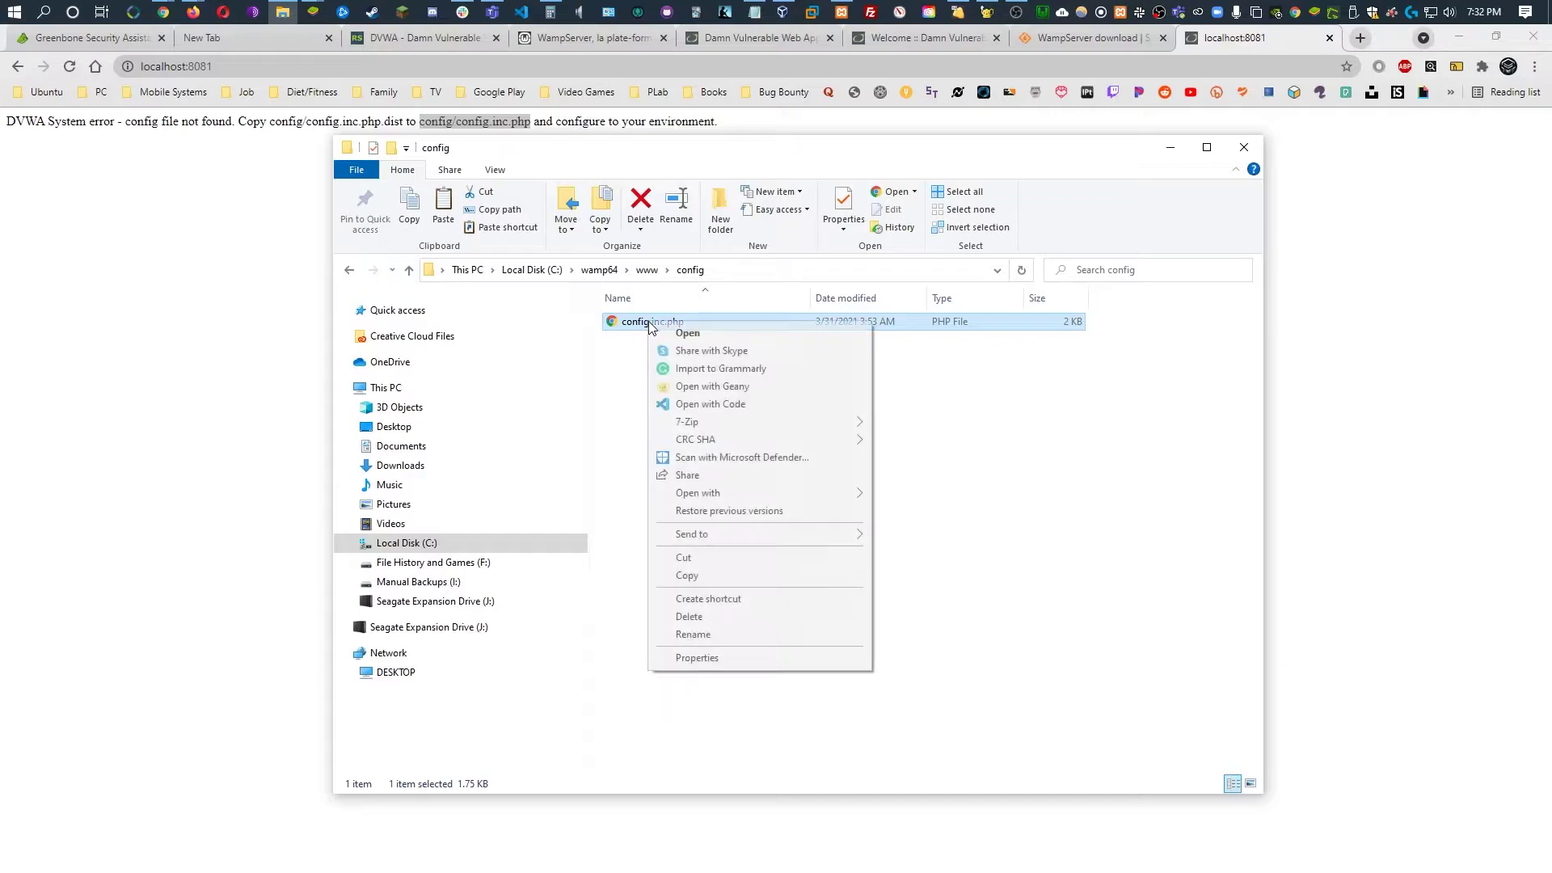
{"action": "left_click", "coordinate": [716, 386]}
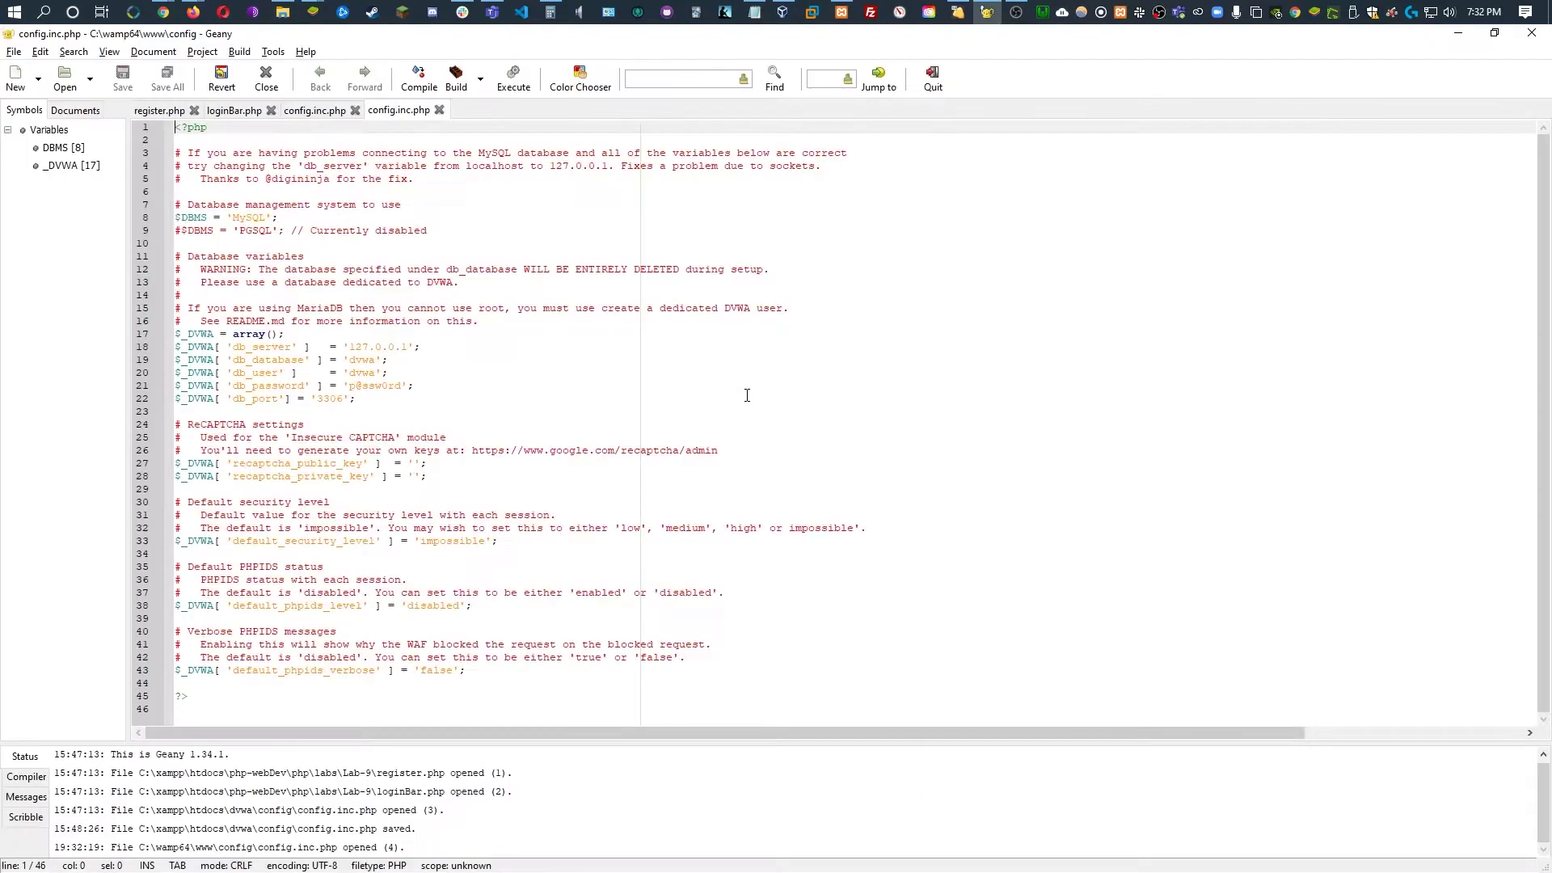
Replace the db_password value in config.inc.php with a new password and save the file
{"action": "left_click", "coordinate": [447, 419]}
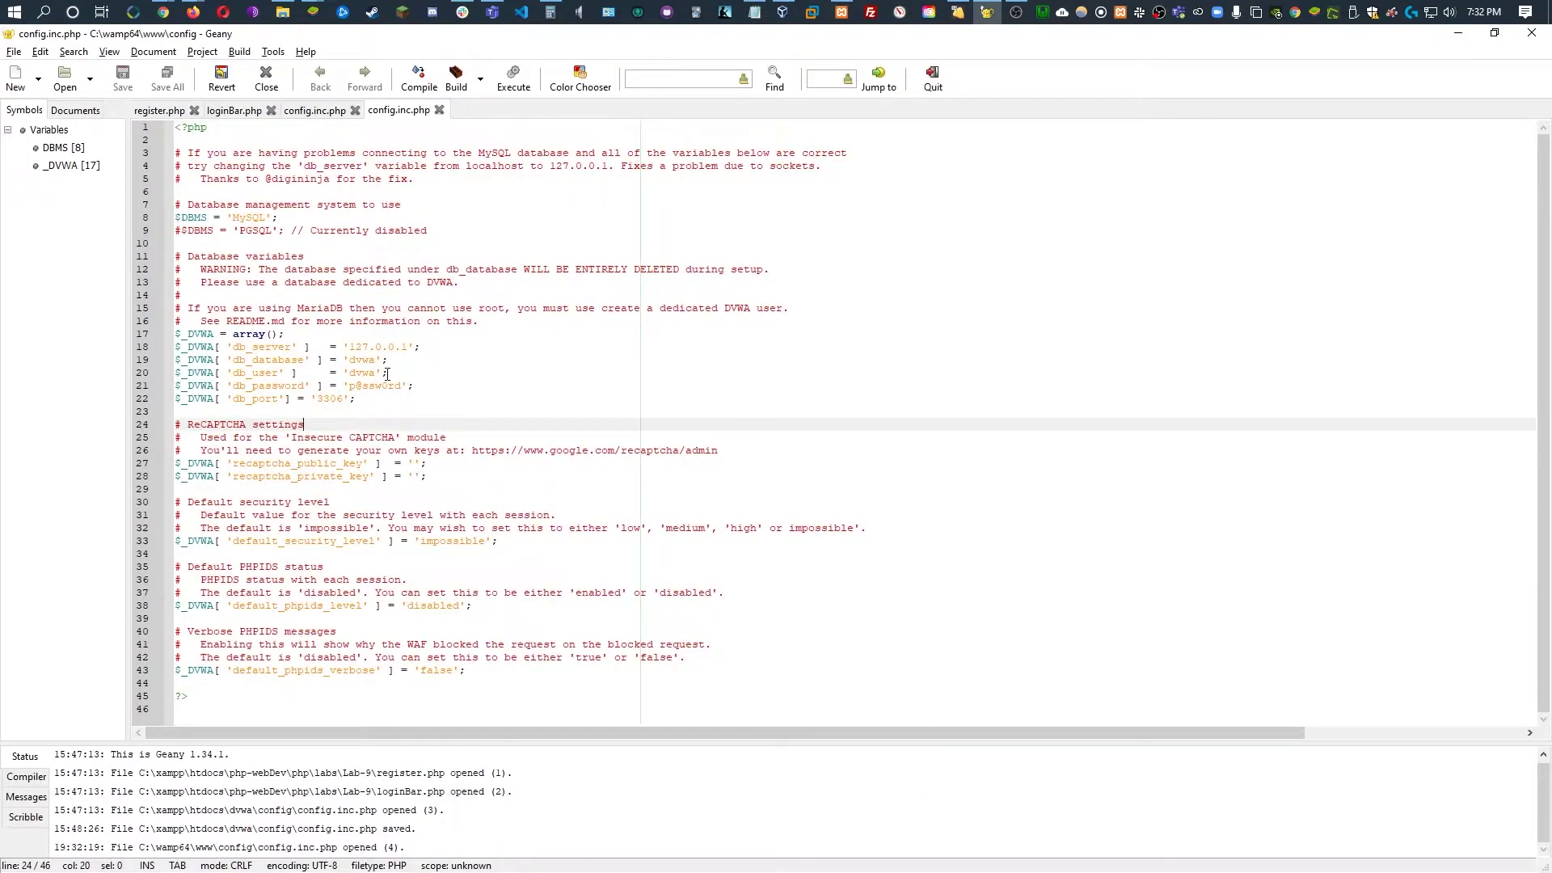
{"action": "left_click_drag", "start_coordinate": [378, 372], "coordinate": [350, 387]}
{"action": "left_click", "coordinate": [410, 434]}
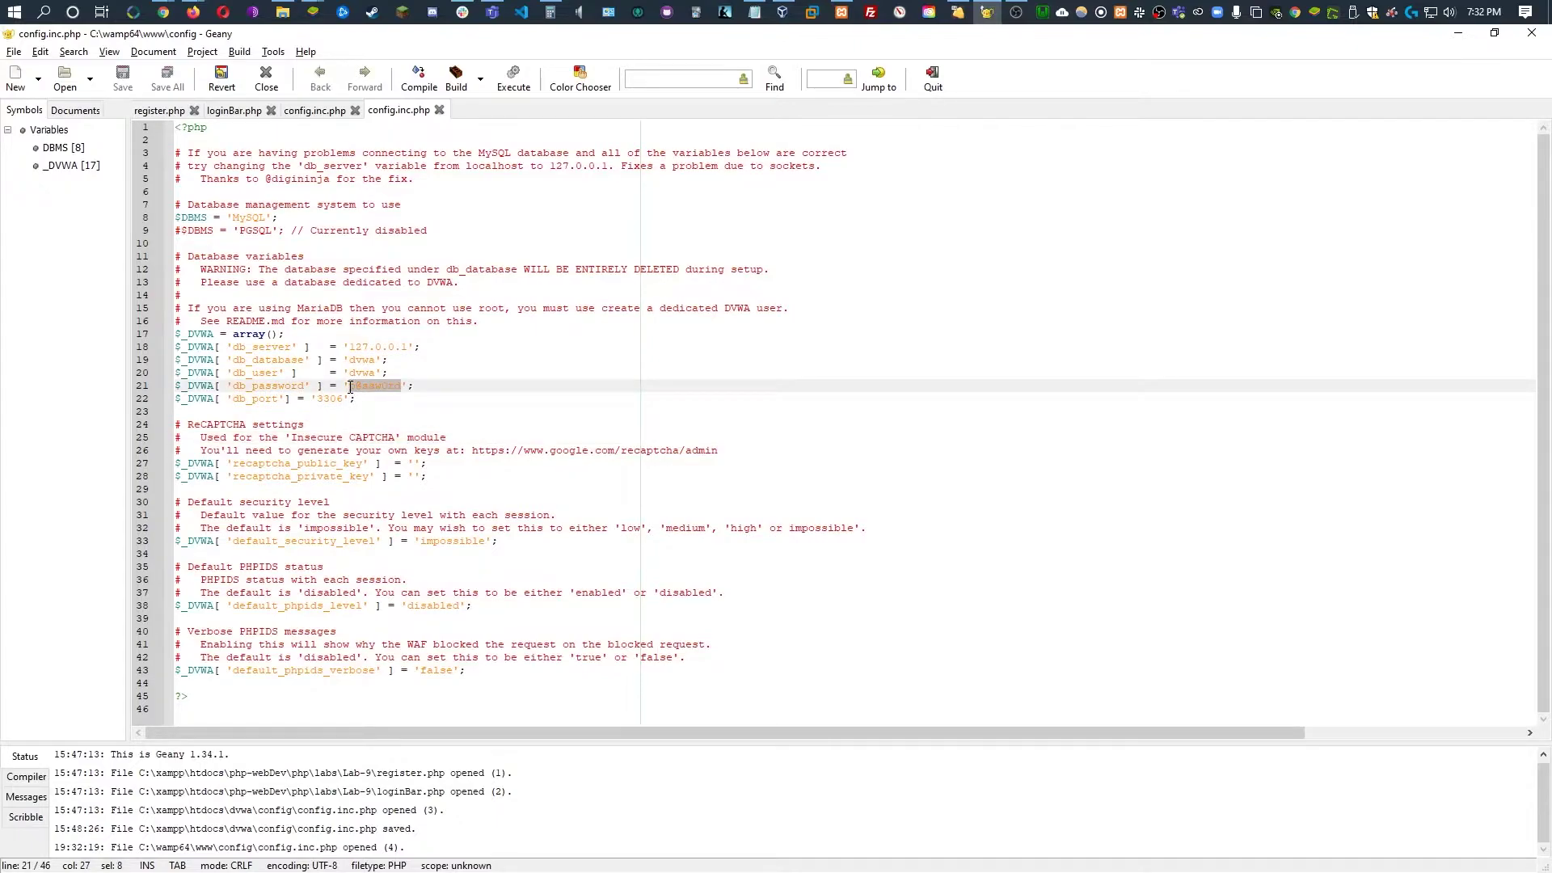
{"action": "type", "text": "dvwa"}
{"action": "key", "text": "ctrl+s"}
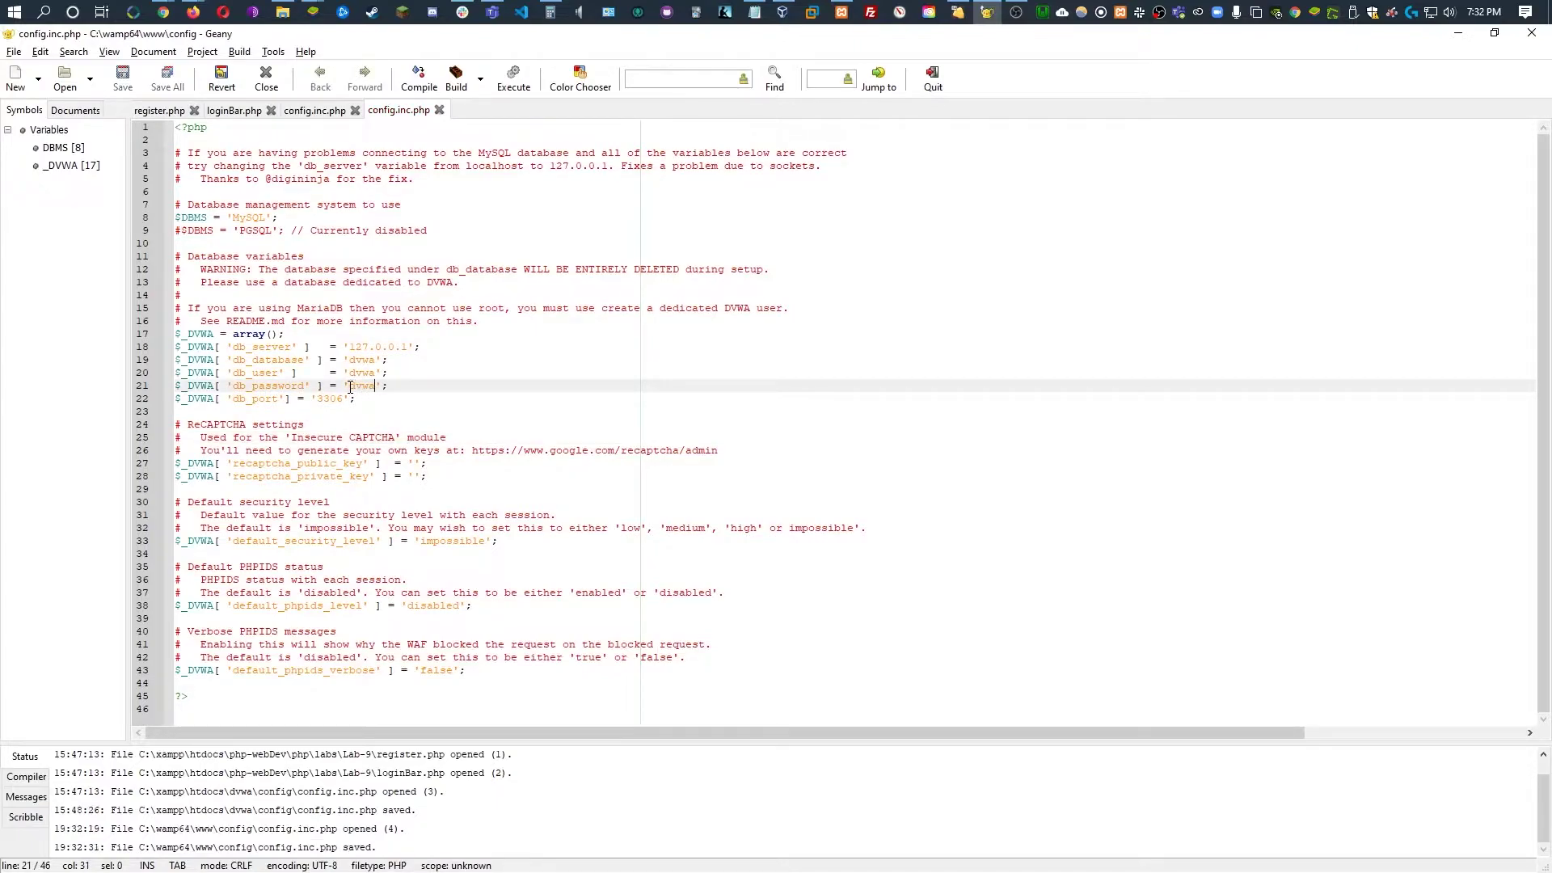
Minimize Geany, reload localhost:8081 with the new config, and read the setup.php database check
{"action": "left_click", "coordinate": [1458, 33]}
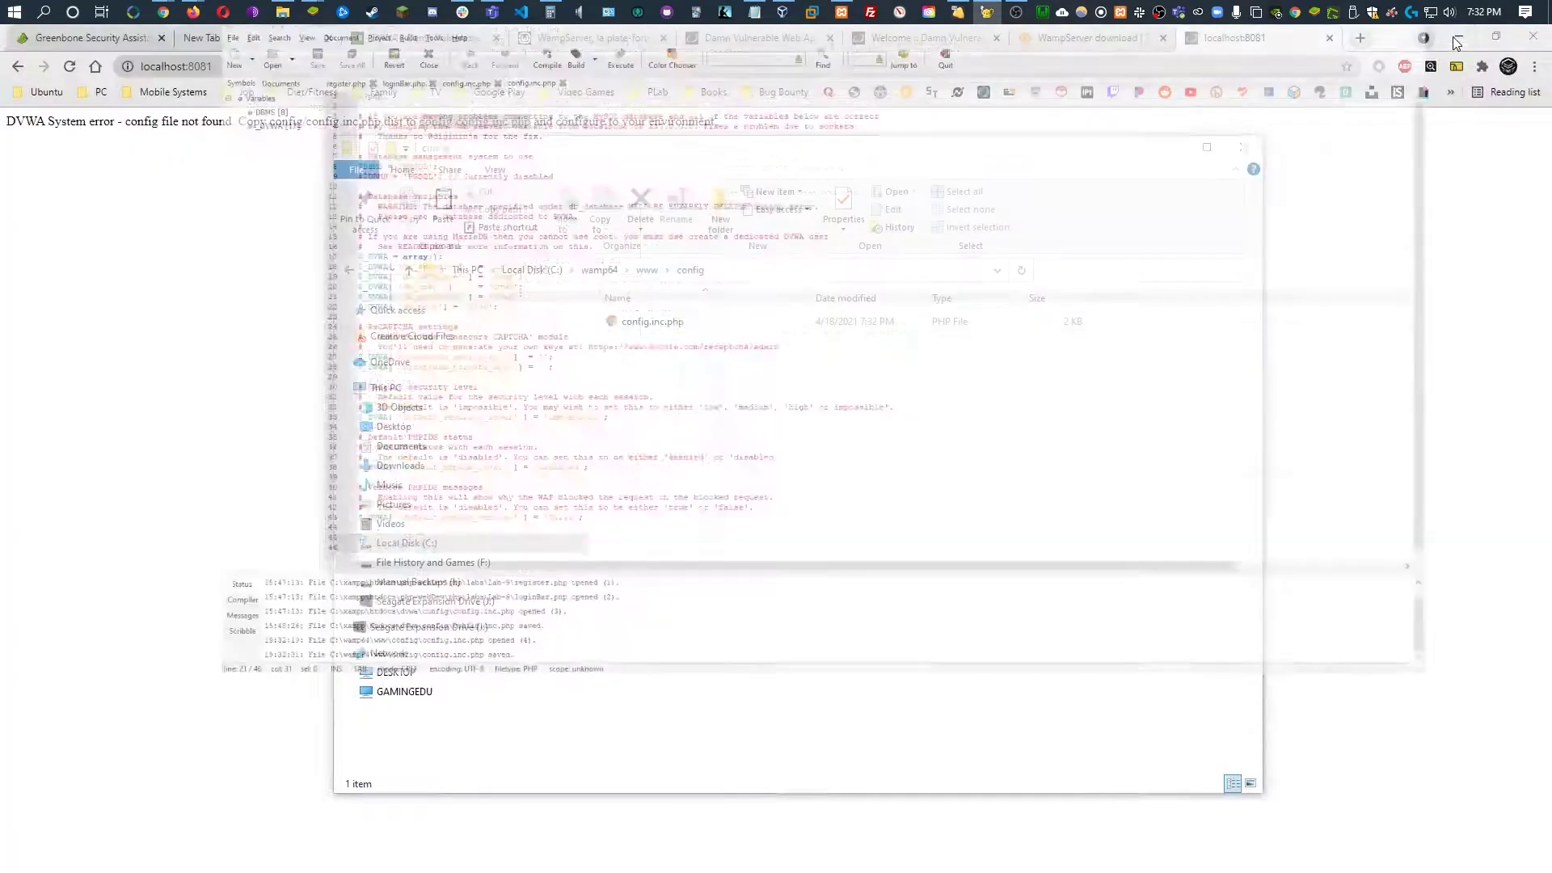
{"action": "left_click", "coordinate": [180, 350]}
{"action": "key", "text": "F5"}
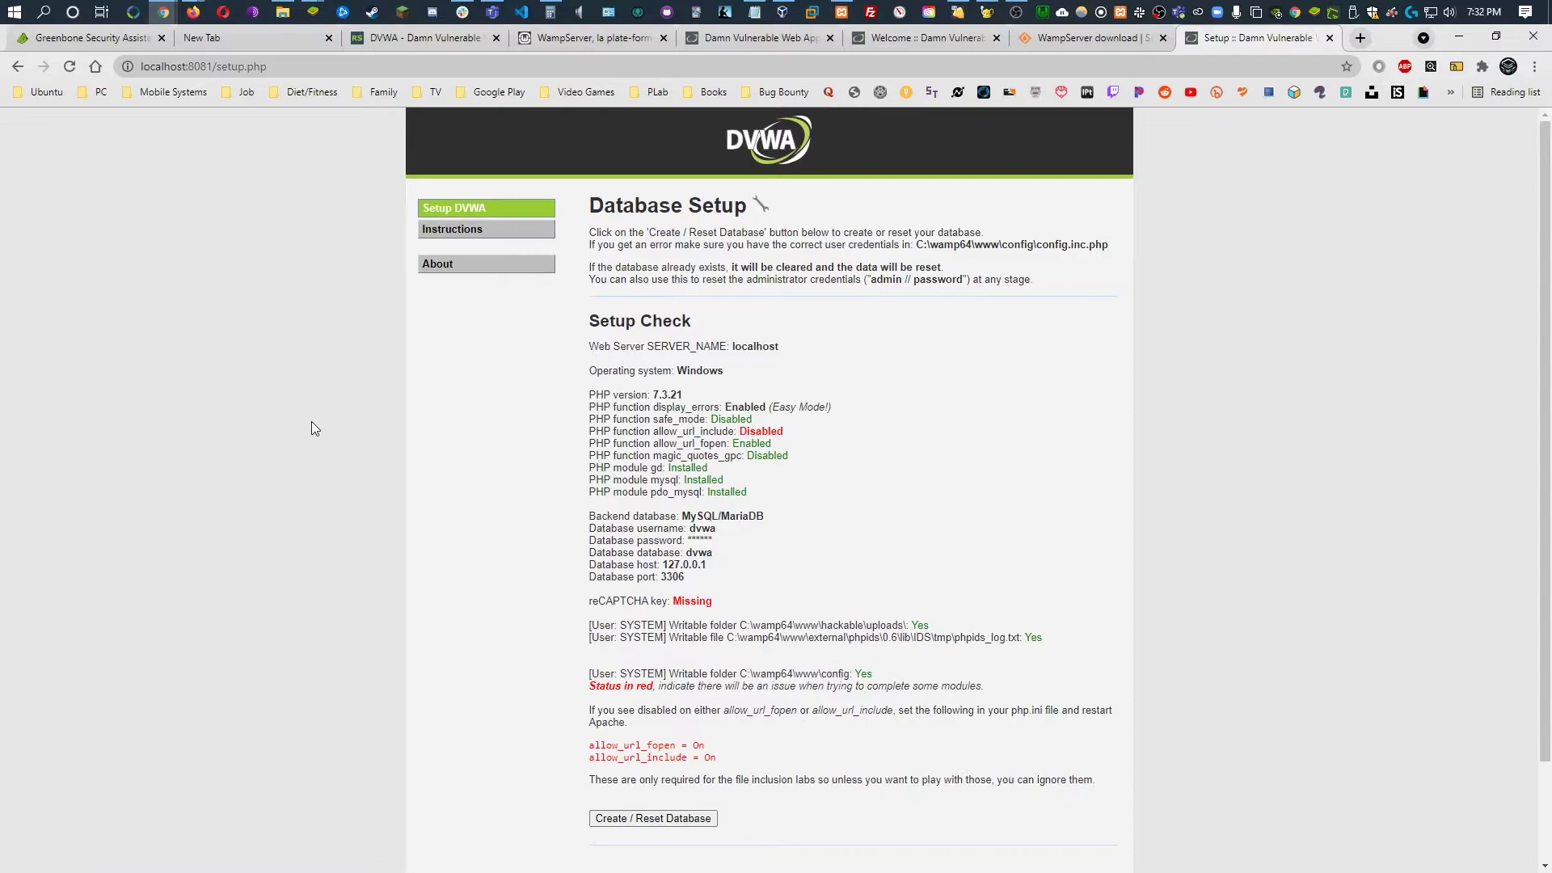
{"action": "scroll", "coordinate": [930, 440], "scroll_direction": "down", "scroll_amount": 2}
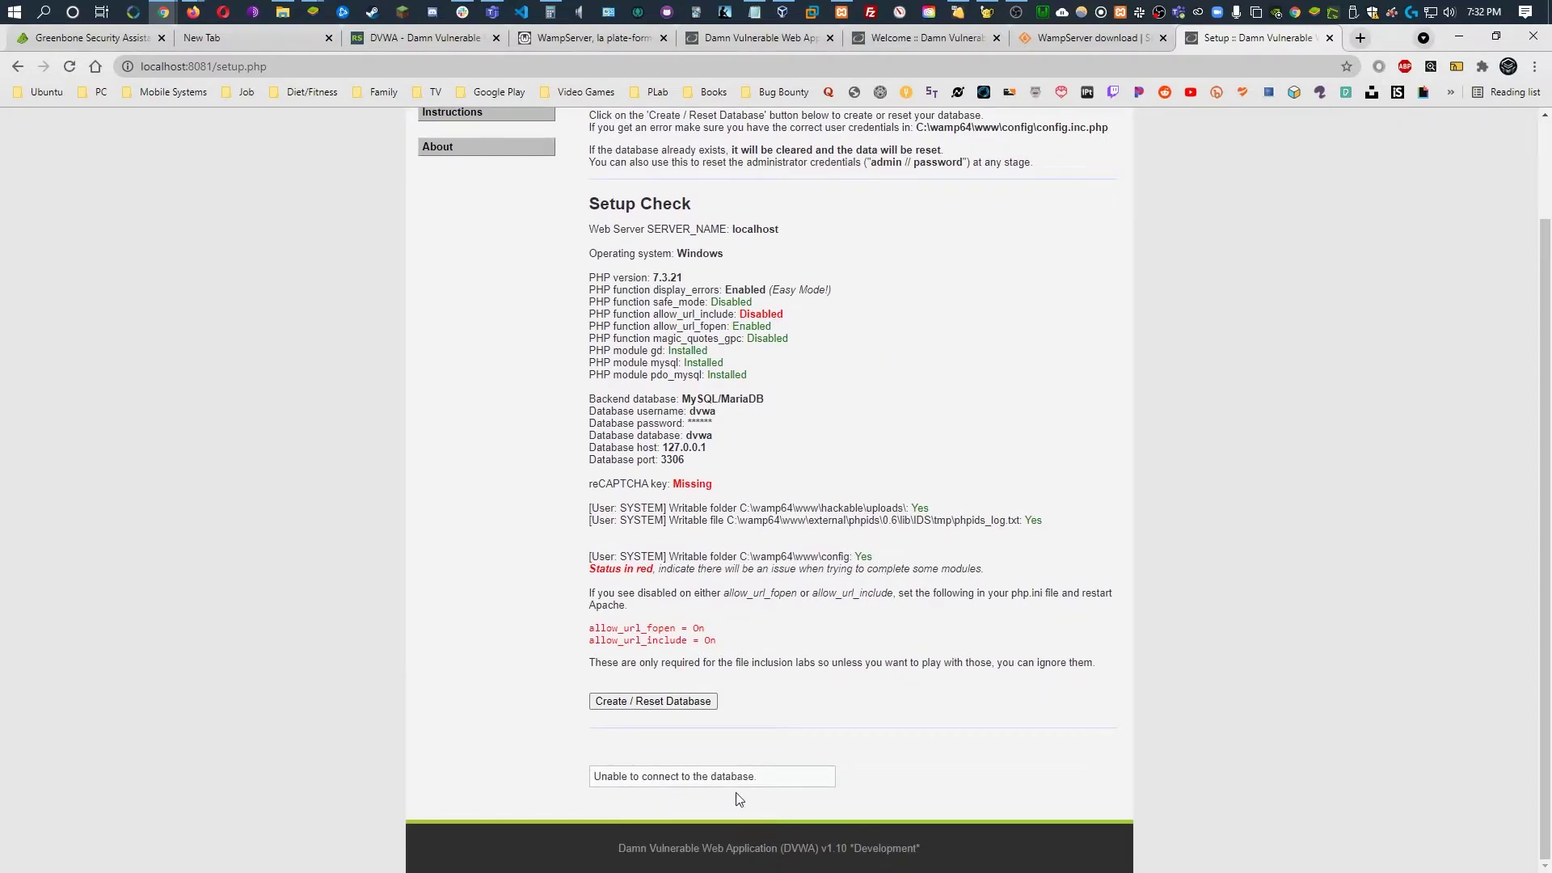
{"action": "scroll", "coordinate": [775, 798], "scroll_direction": "up", "scroll_amount": 1}
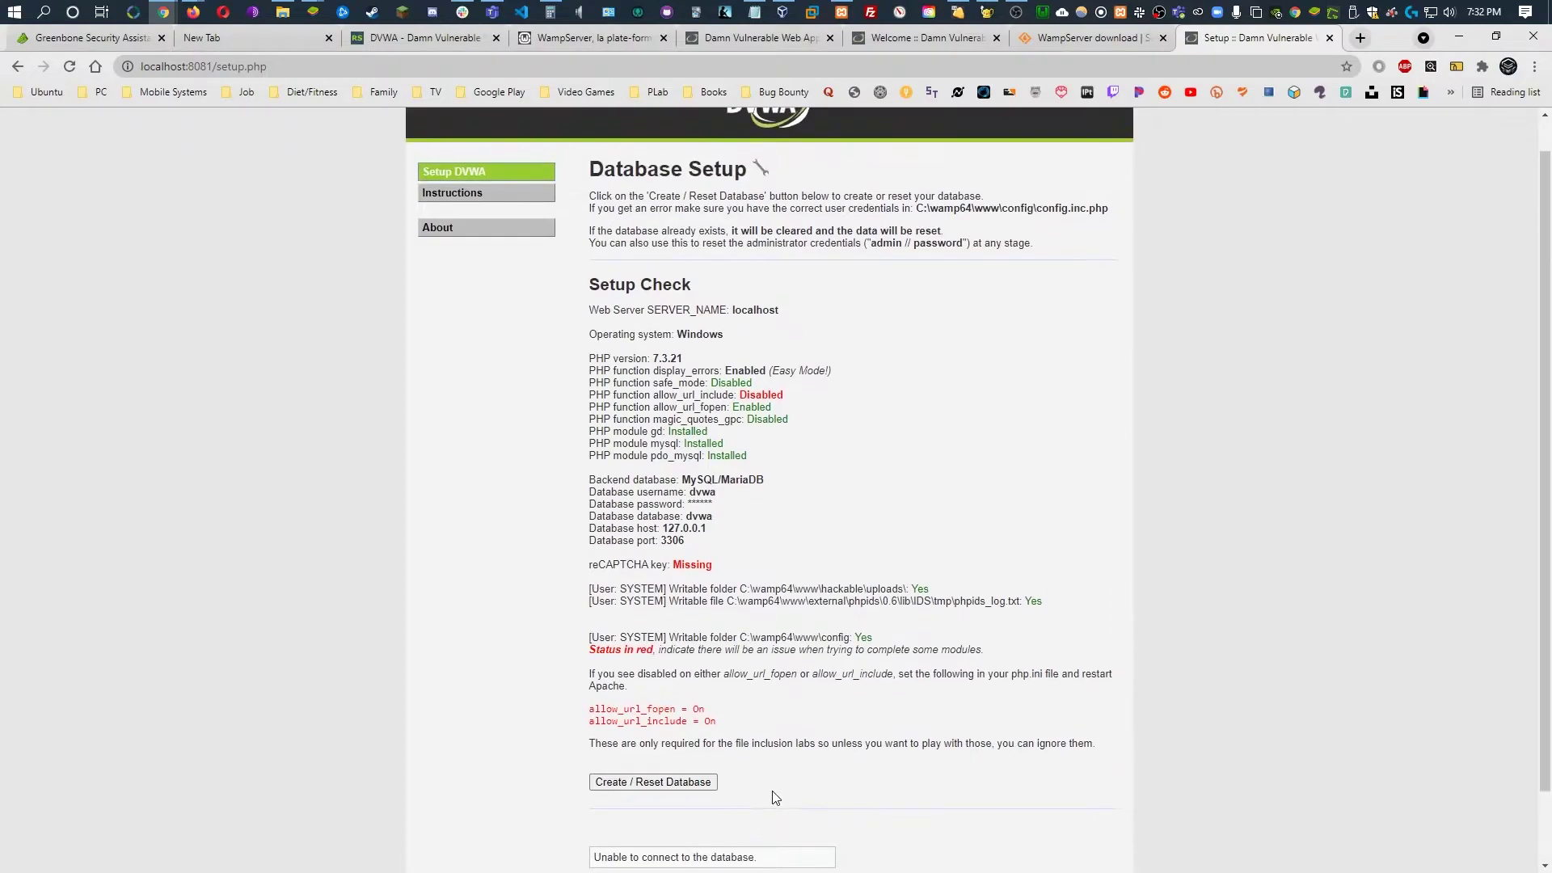
{"action": "scroll", "coordinate": [775, 796], "scroll_direction": "down", "scroll_amount": 1}
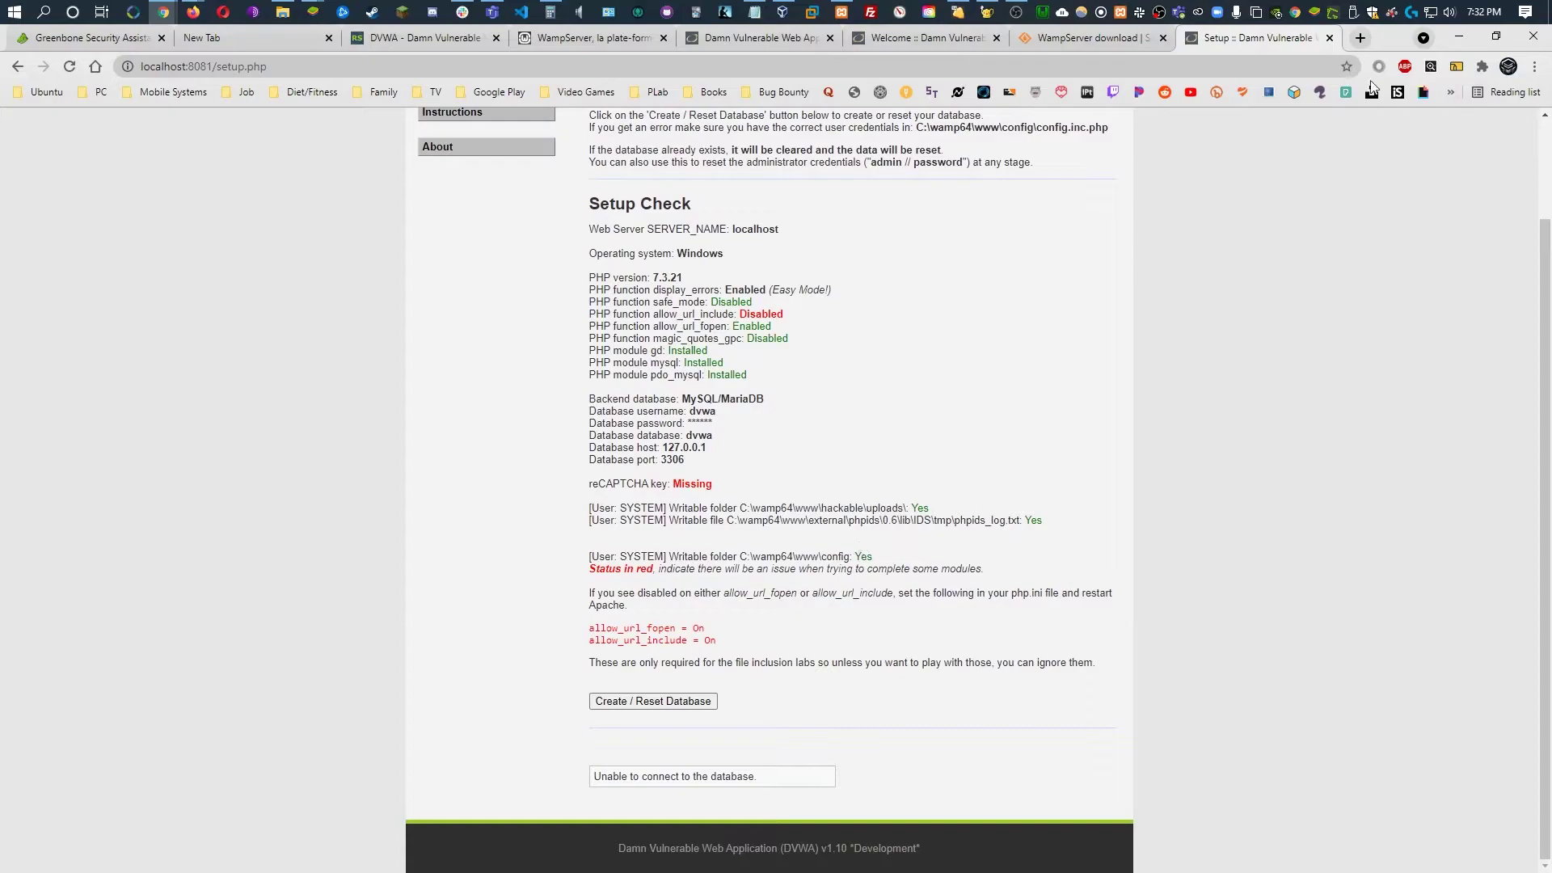
Load localhost:8081/phpmyadmin in a new tab
{"action": "left_click", "coordinate": [1361, 38]}
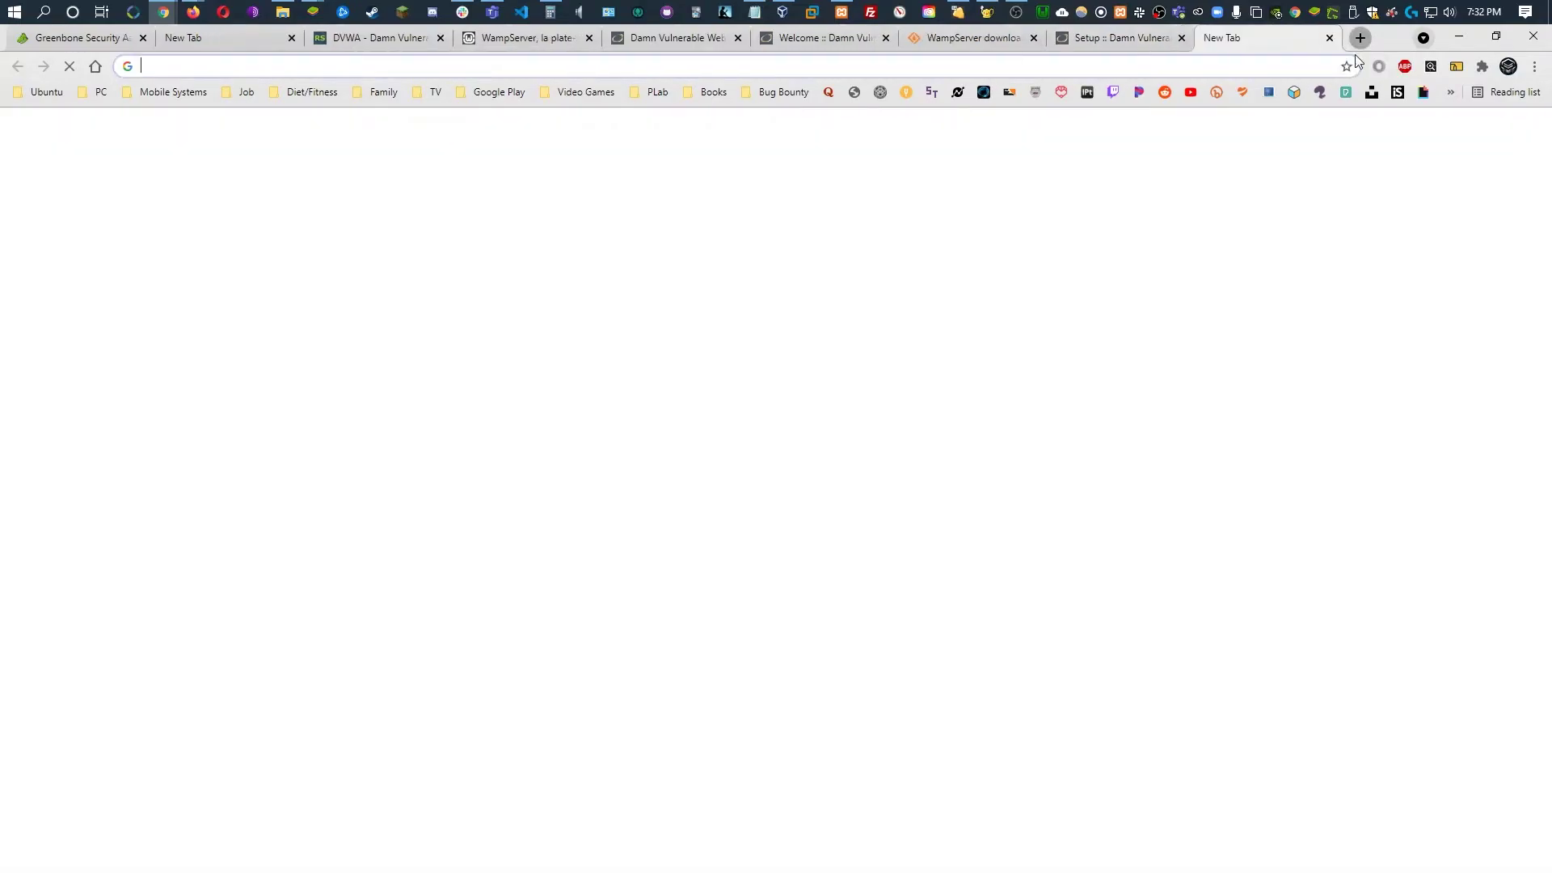
{"action": "type", "text": "localhost:80"}
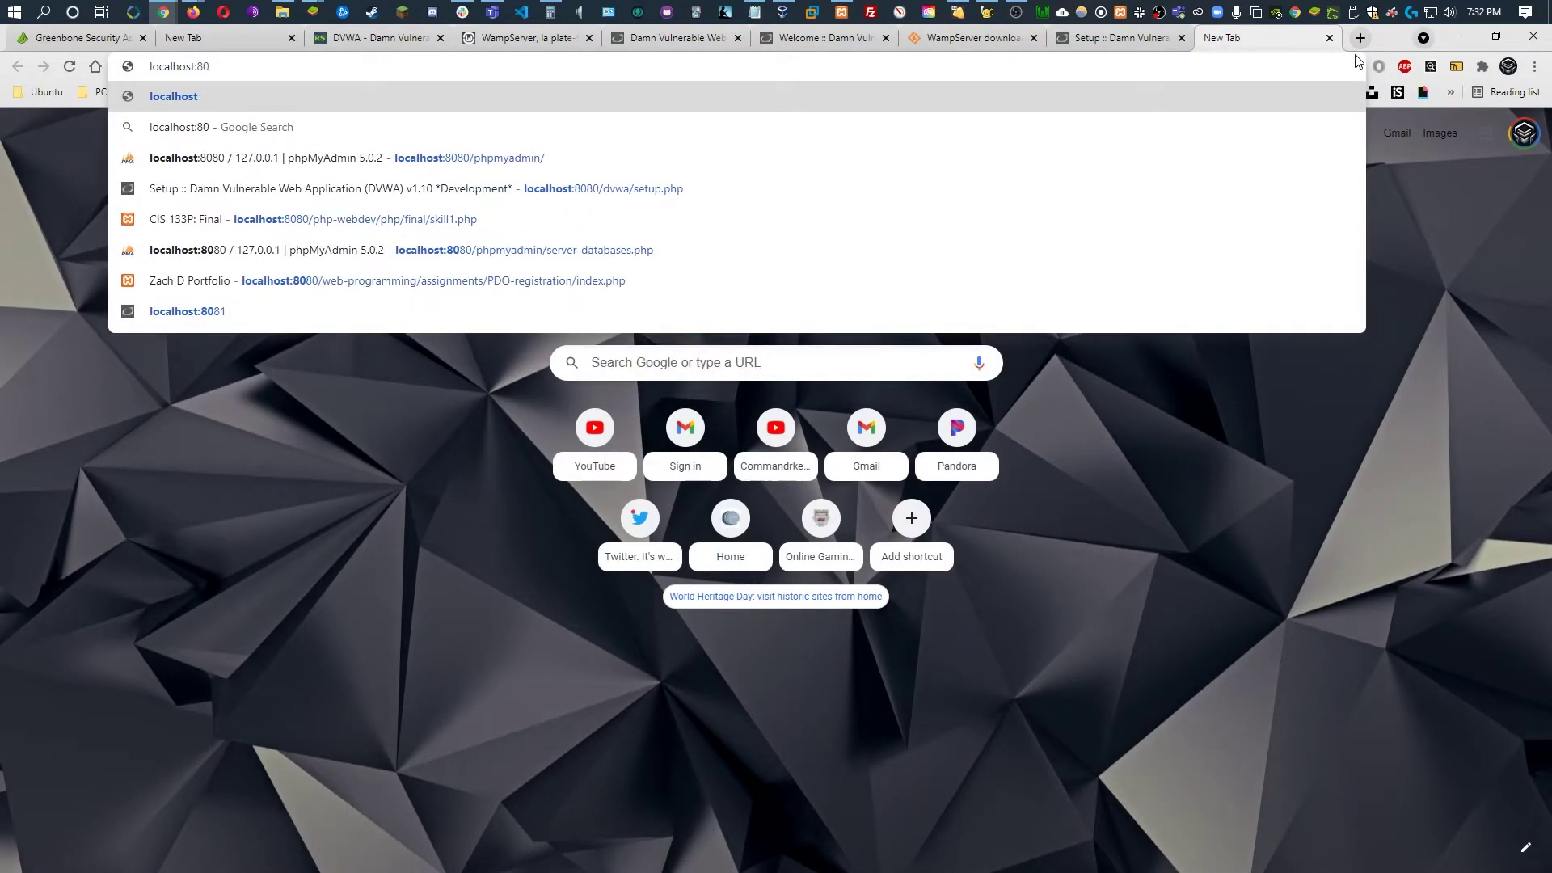
{"action": "type", "text": "81"}
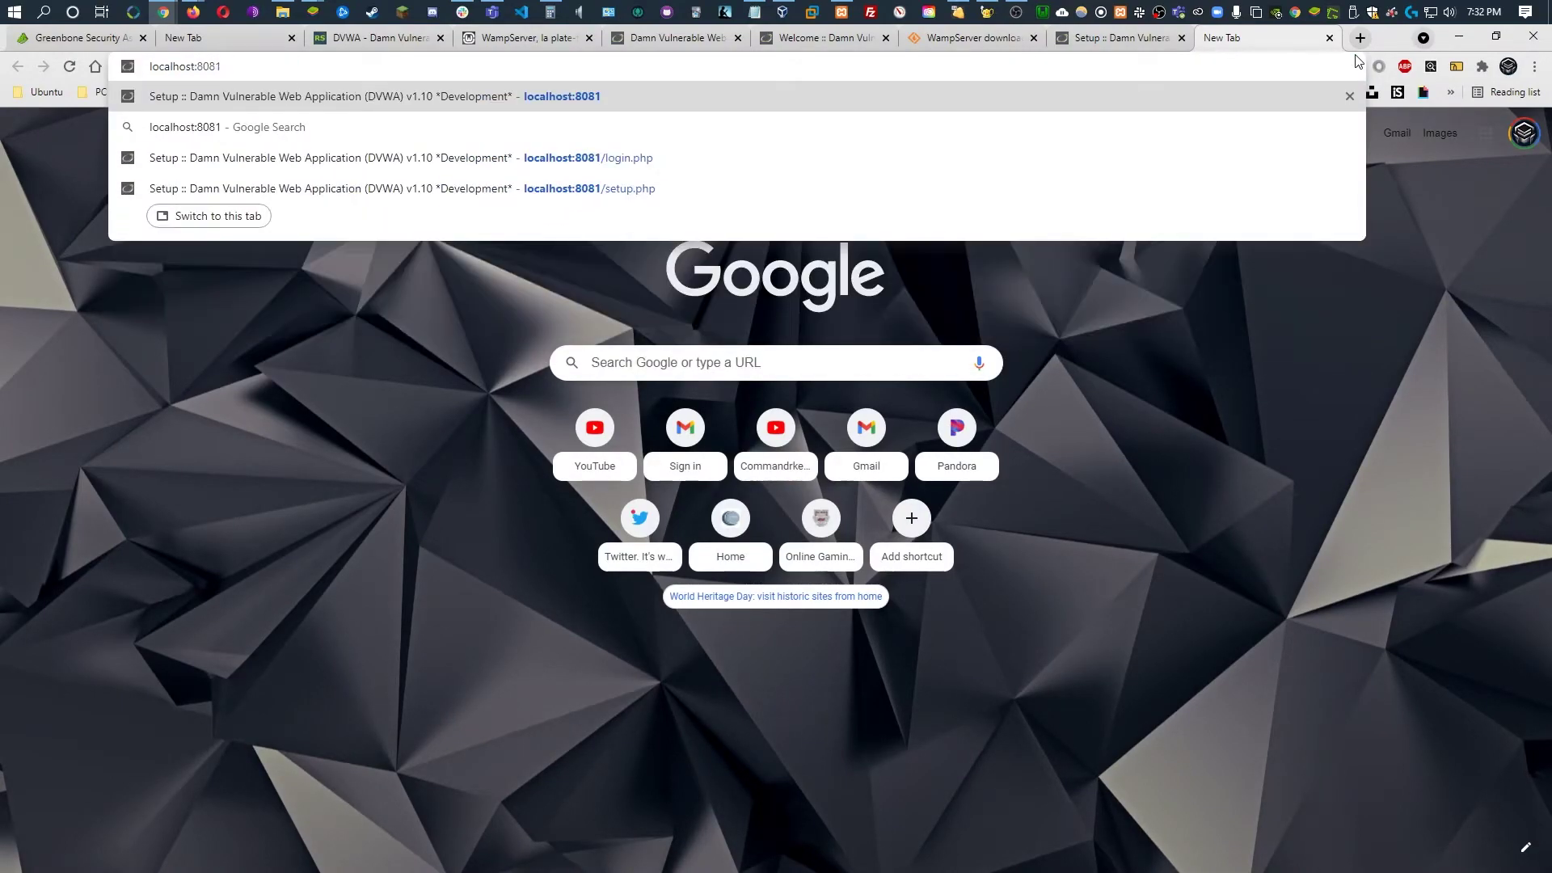
{"action": "type", "text": "/php"}
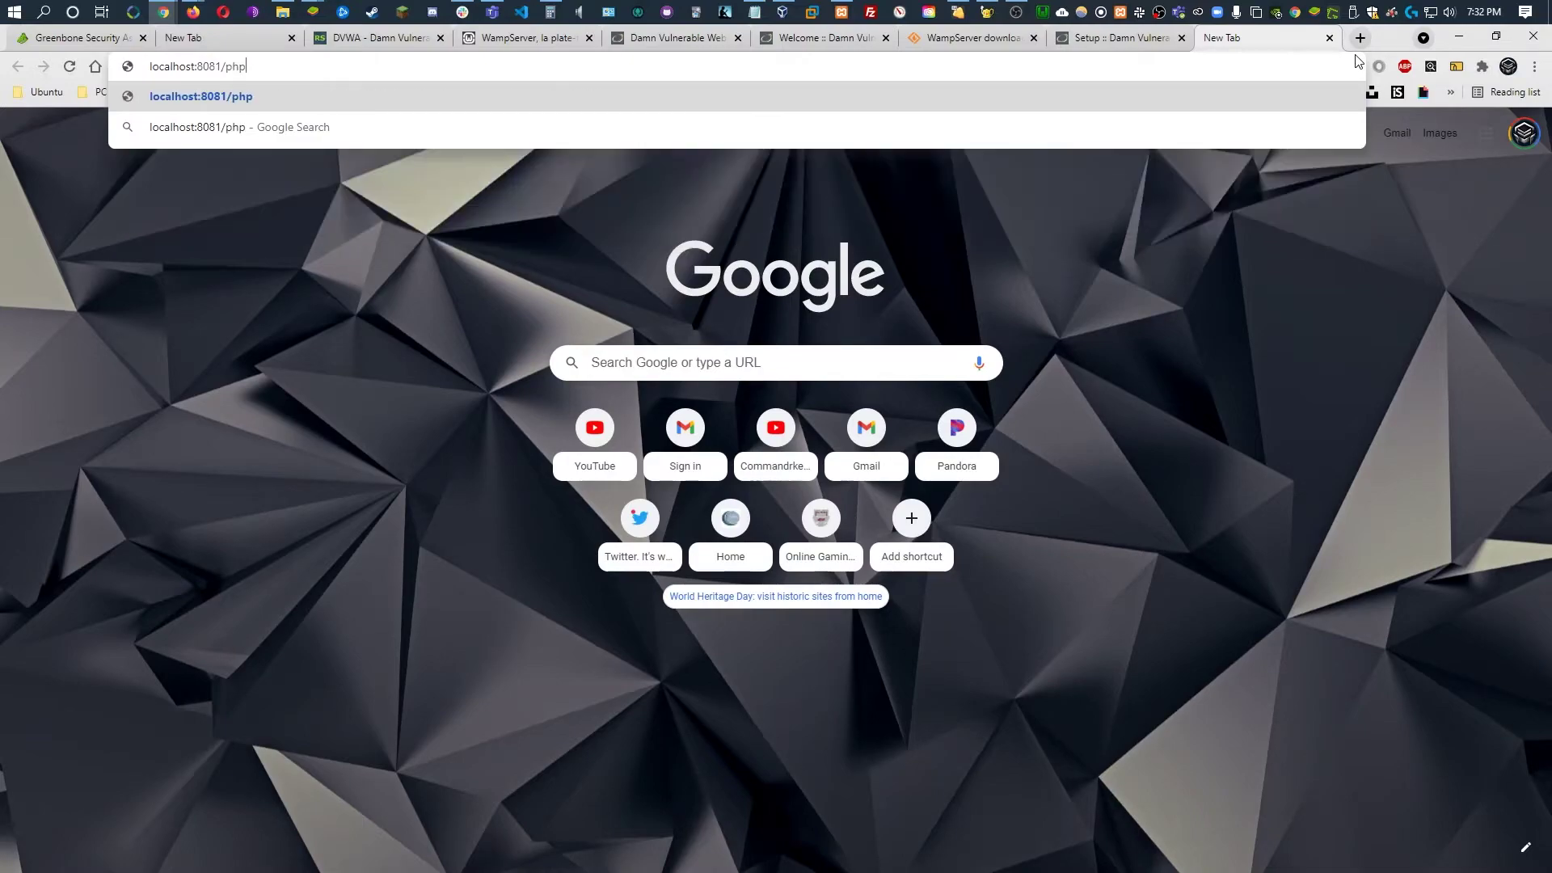
{"action": "type", "text": "myadmin"}
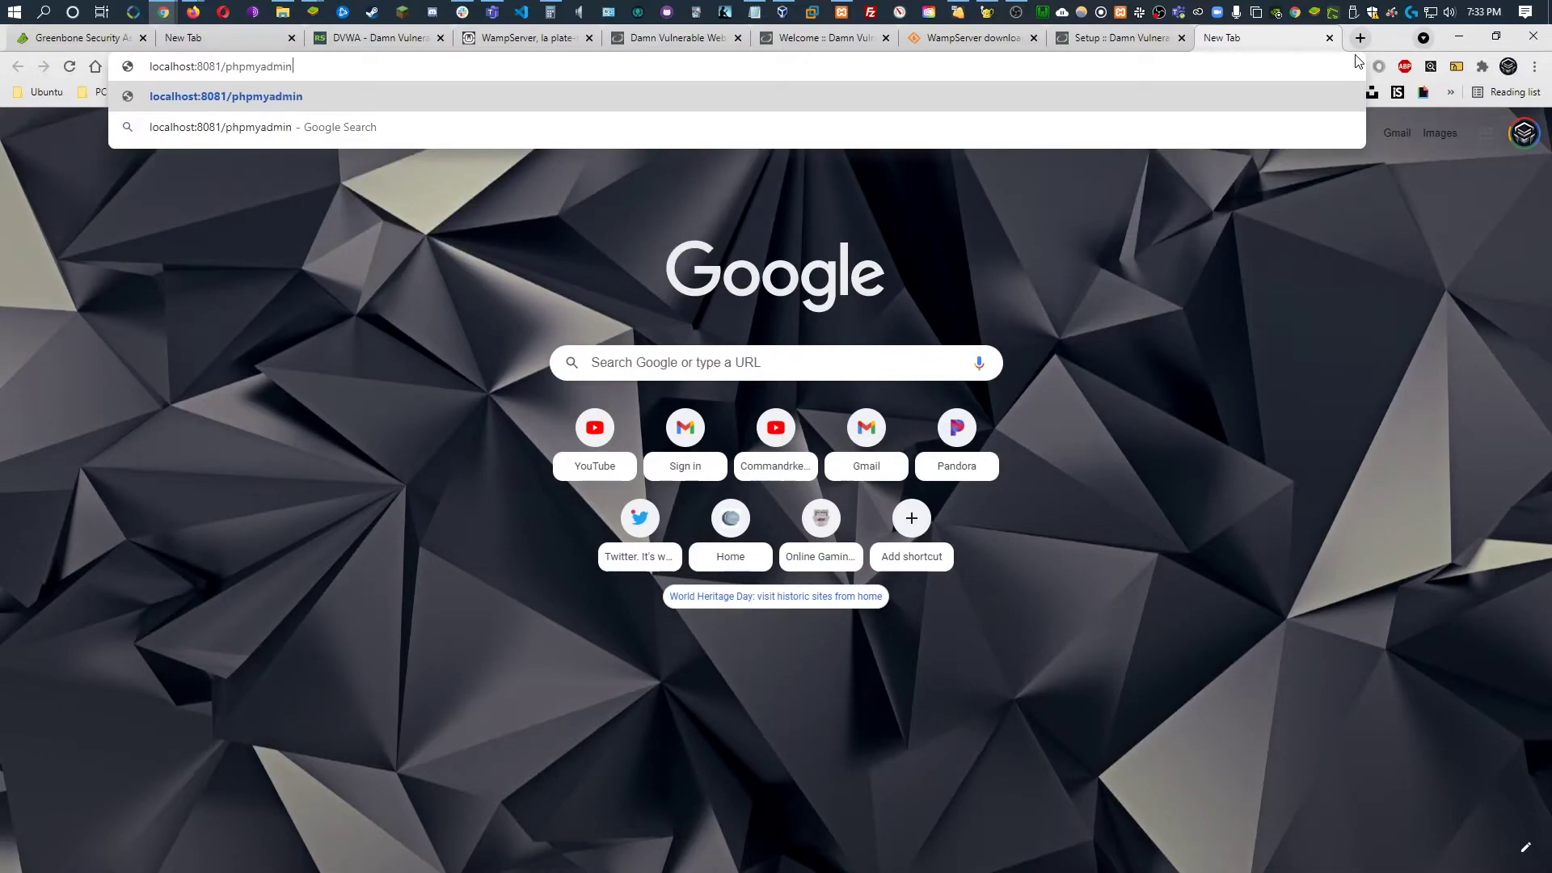
{"action": "key", "text": "Return"}
Attempt a phpMyAdmin login as admin with a password
{"action": "type", "text": "admin"}
{"action": "key", "text": "Tab"}
{"action": "type", "text": "pass"}
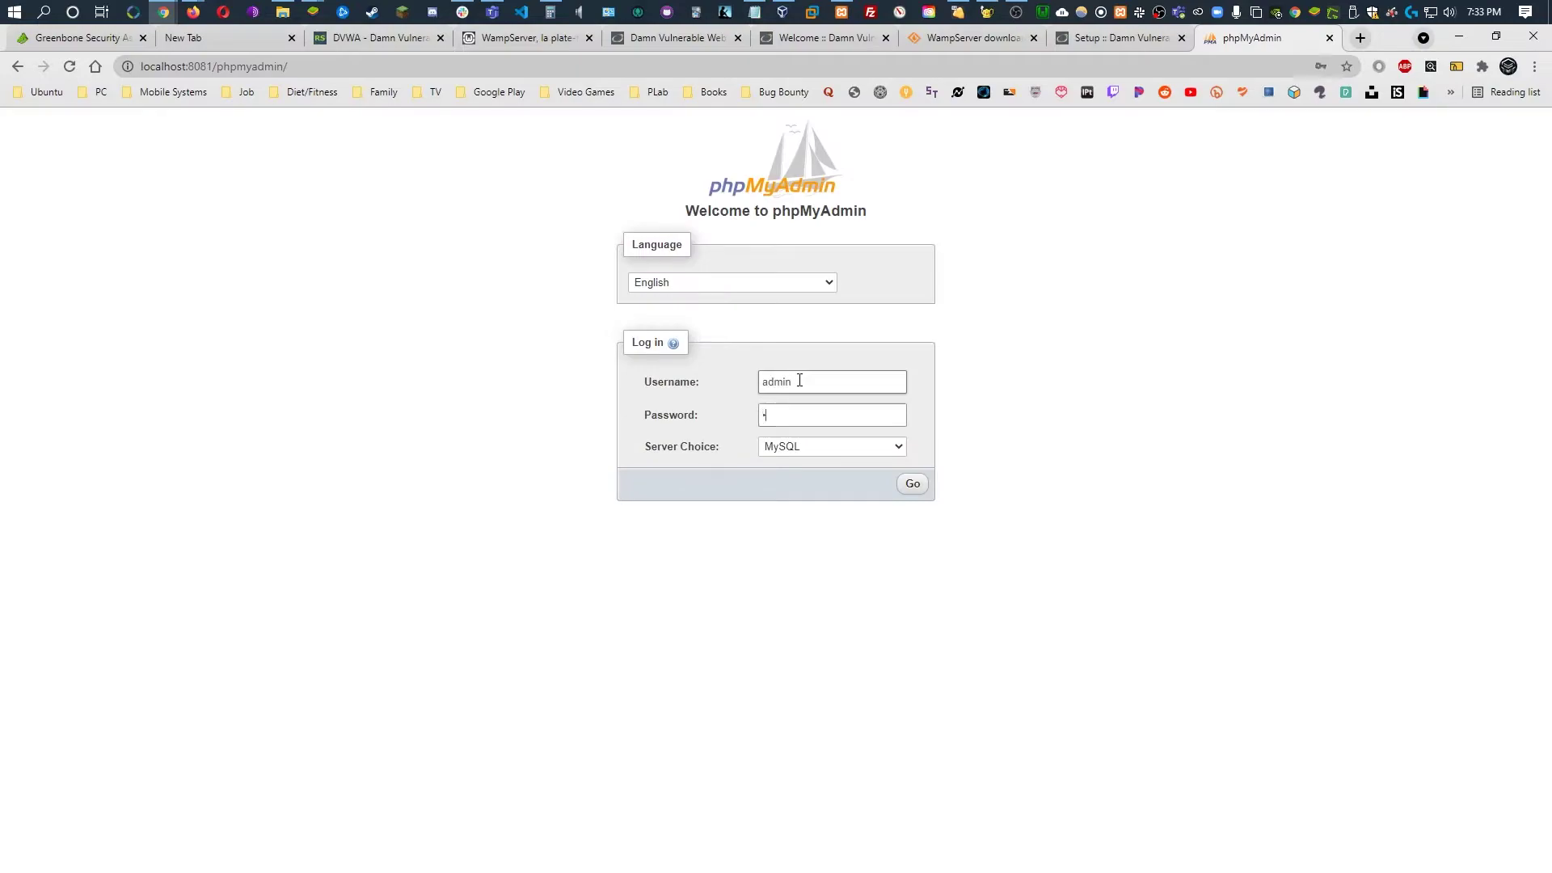
{"action": "left_click", "coordinate": [913, 484]}
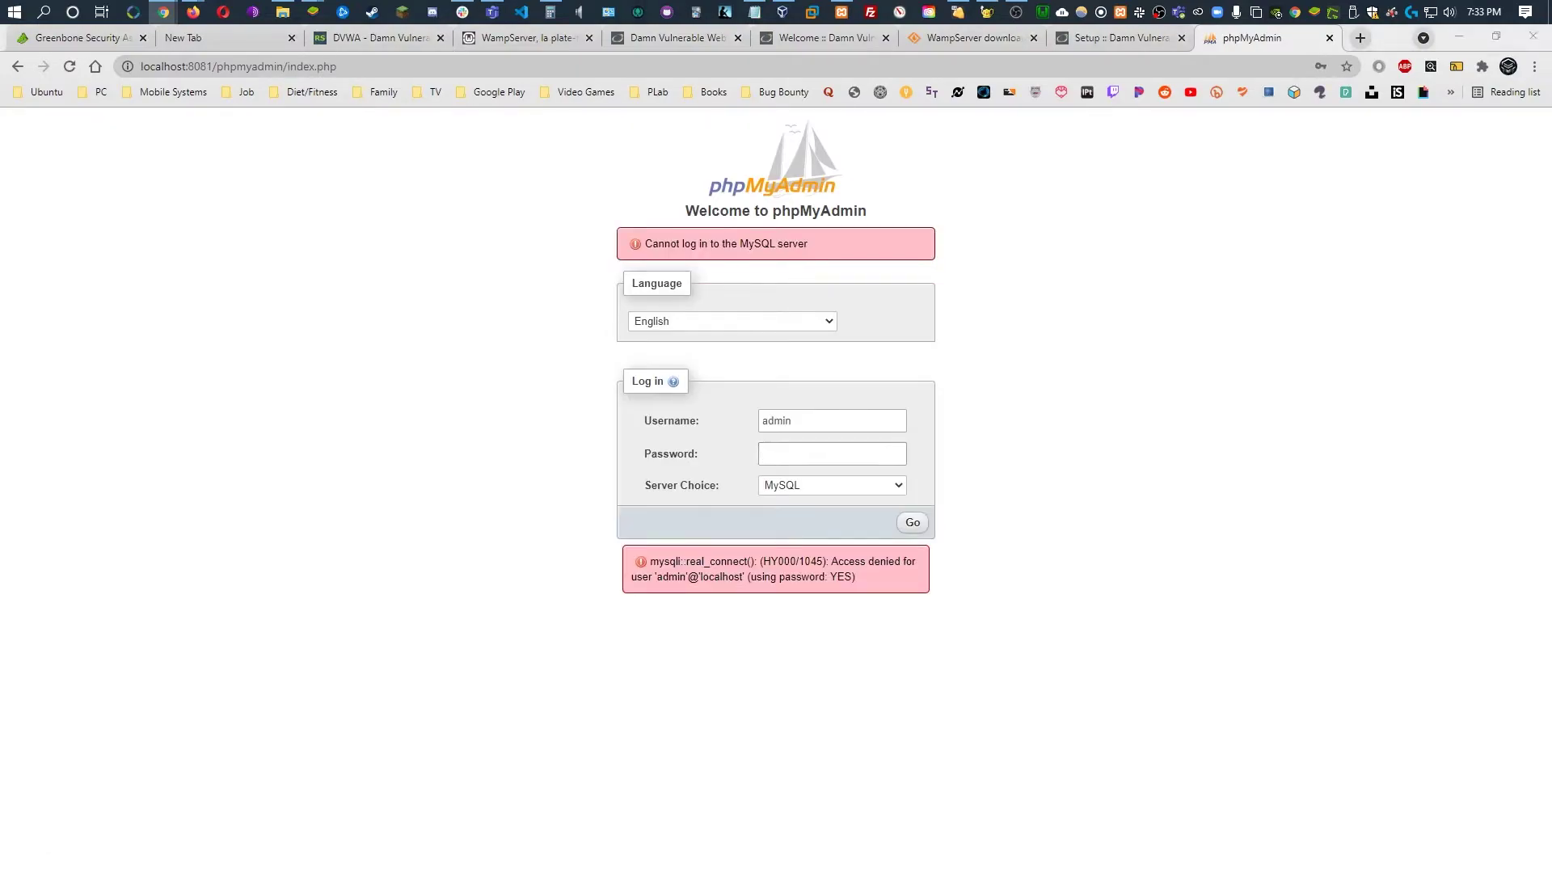
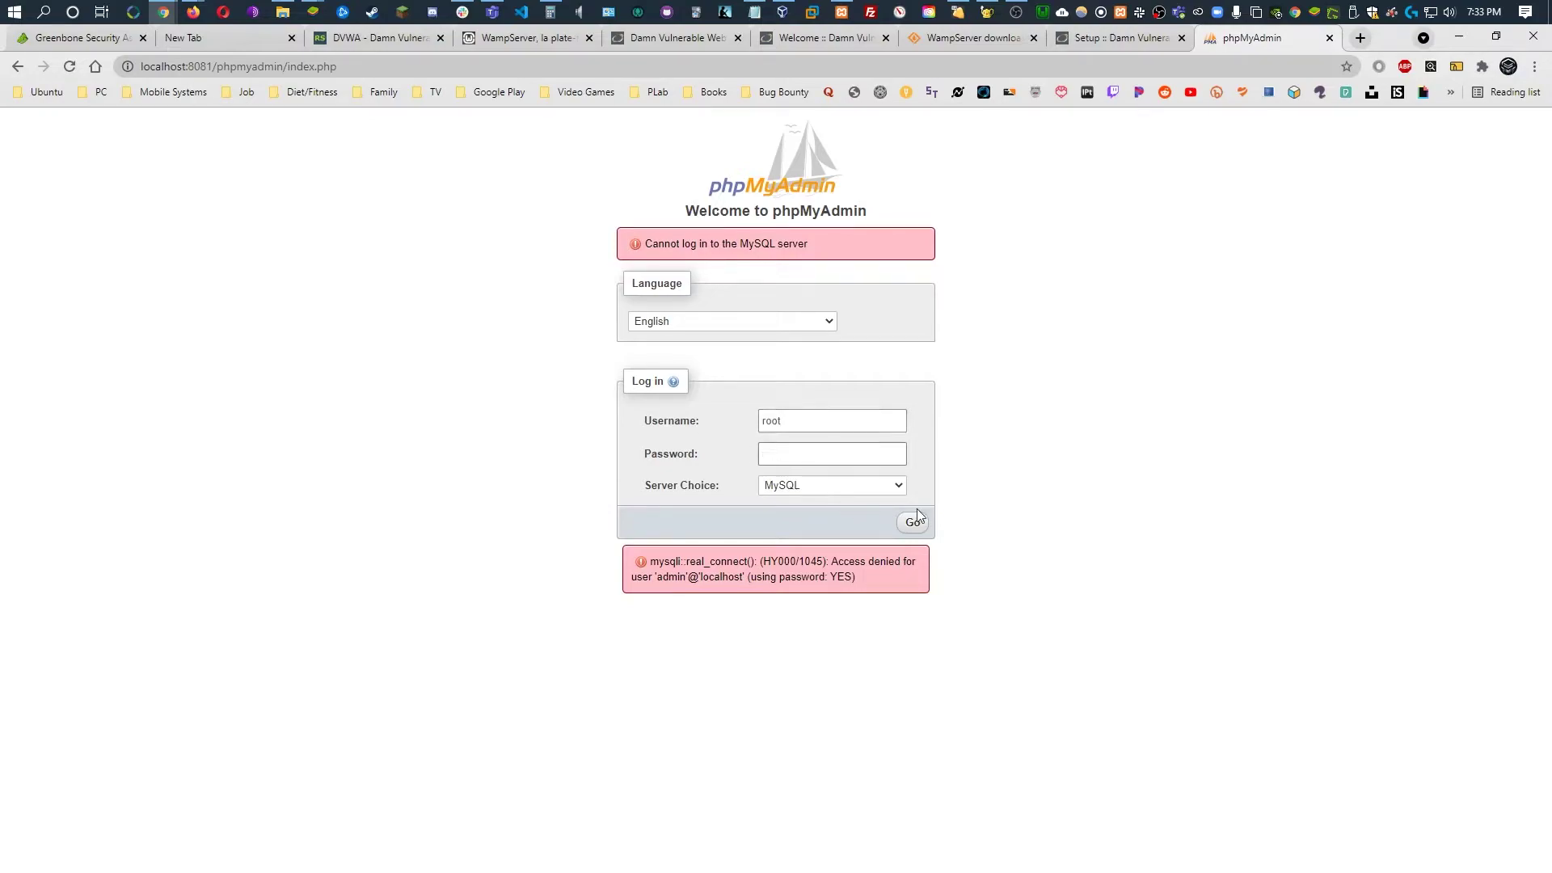
Log in to phpMyAdmin as root with an empty password and view the User accounts list
{"action": "left_click", "coordinate": [913, 522]}
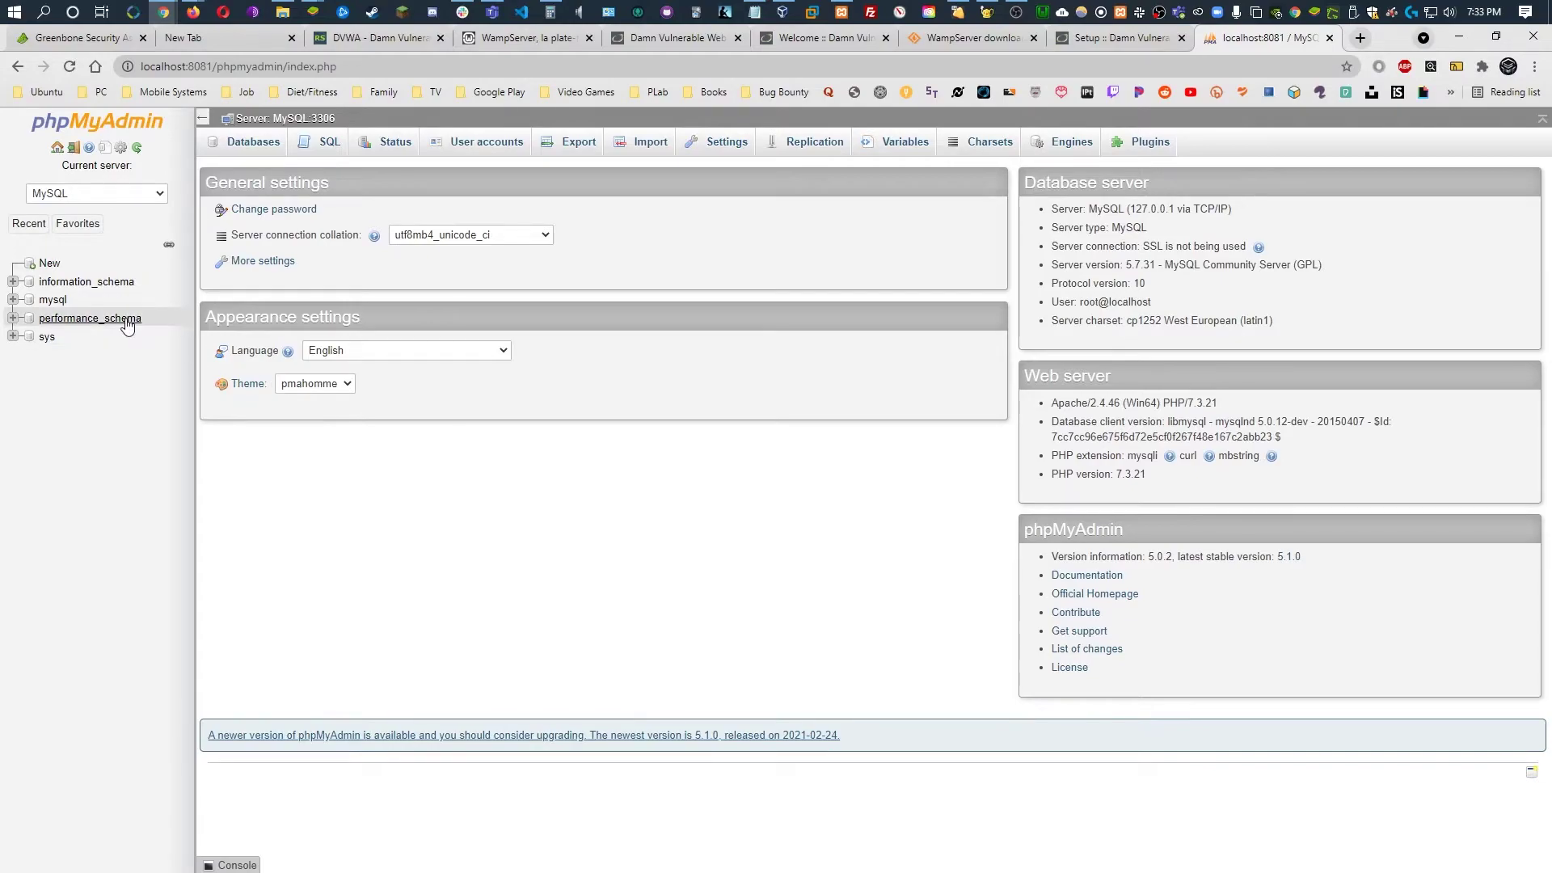
{"action": "left_click", "coordinate": [487, 144]}
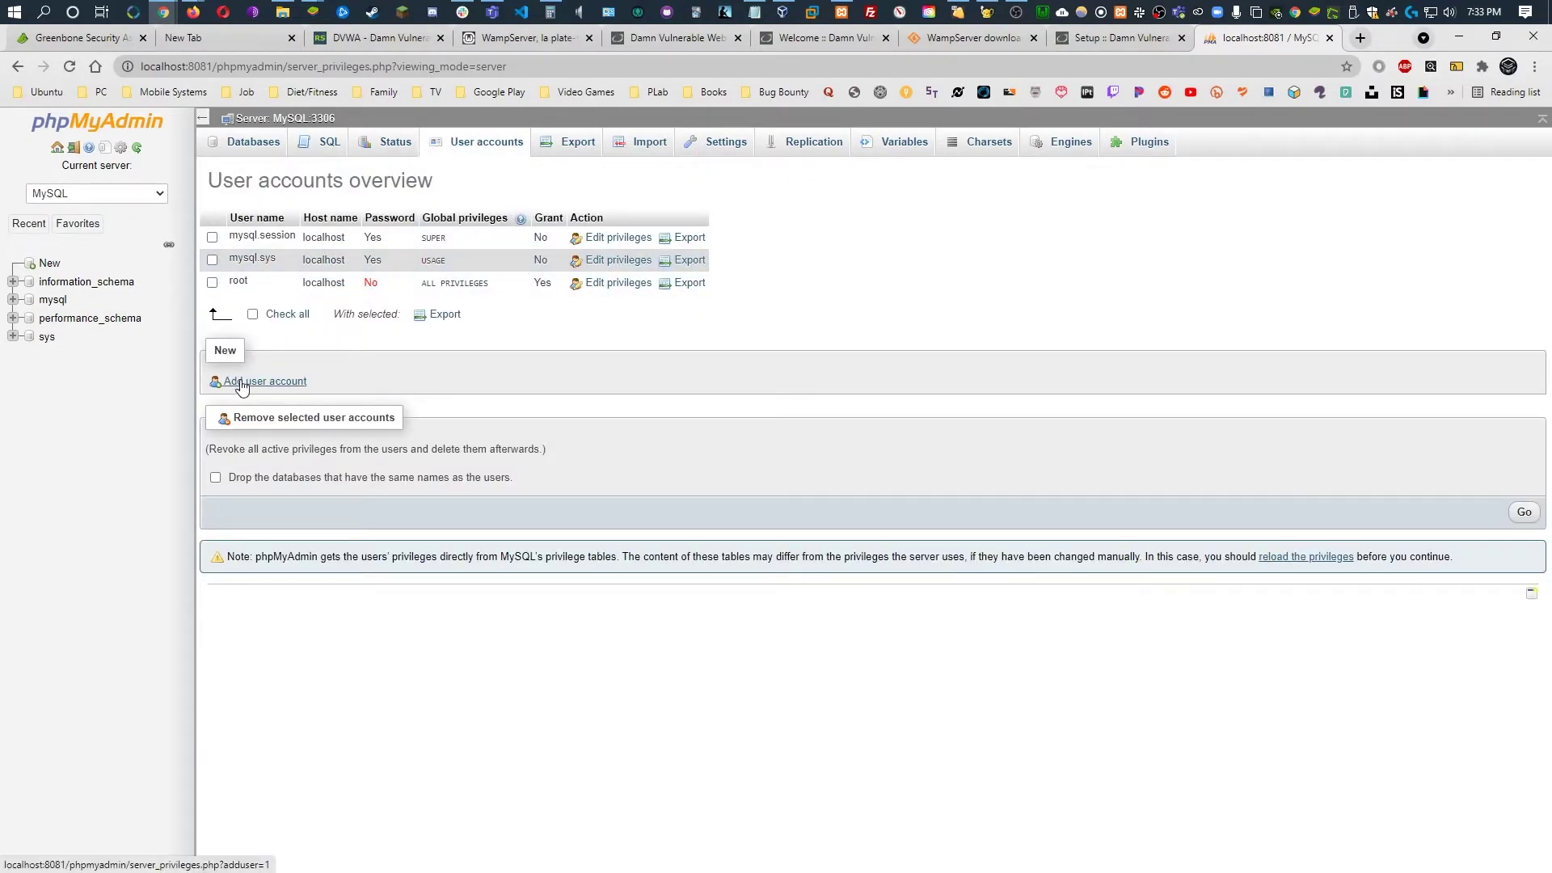
Start a new user account named dvwa and enter its password
{"action": "left_click", "coordinate": [260, 381]}
{"action": "left_click", "coordinate": [496, 265]}
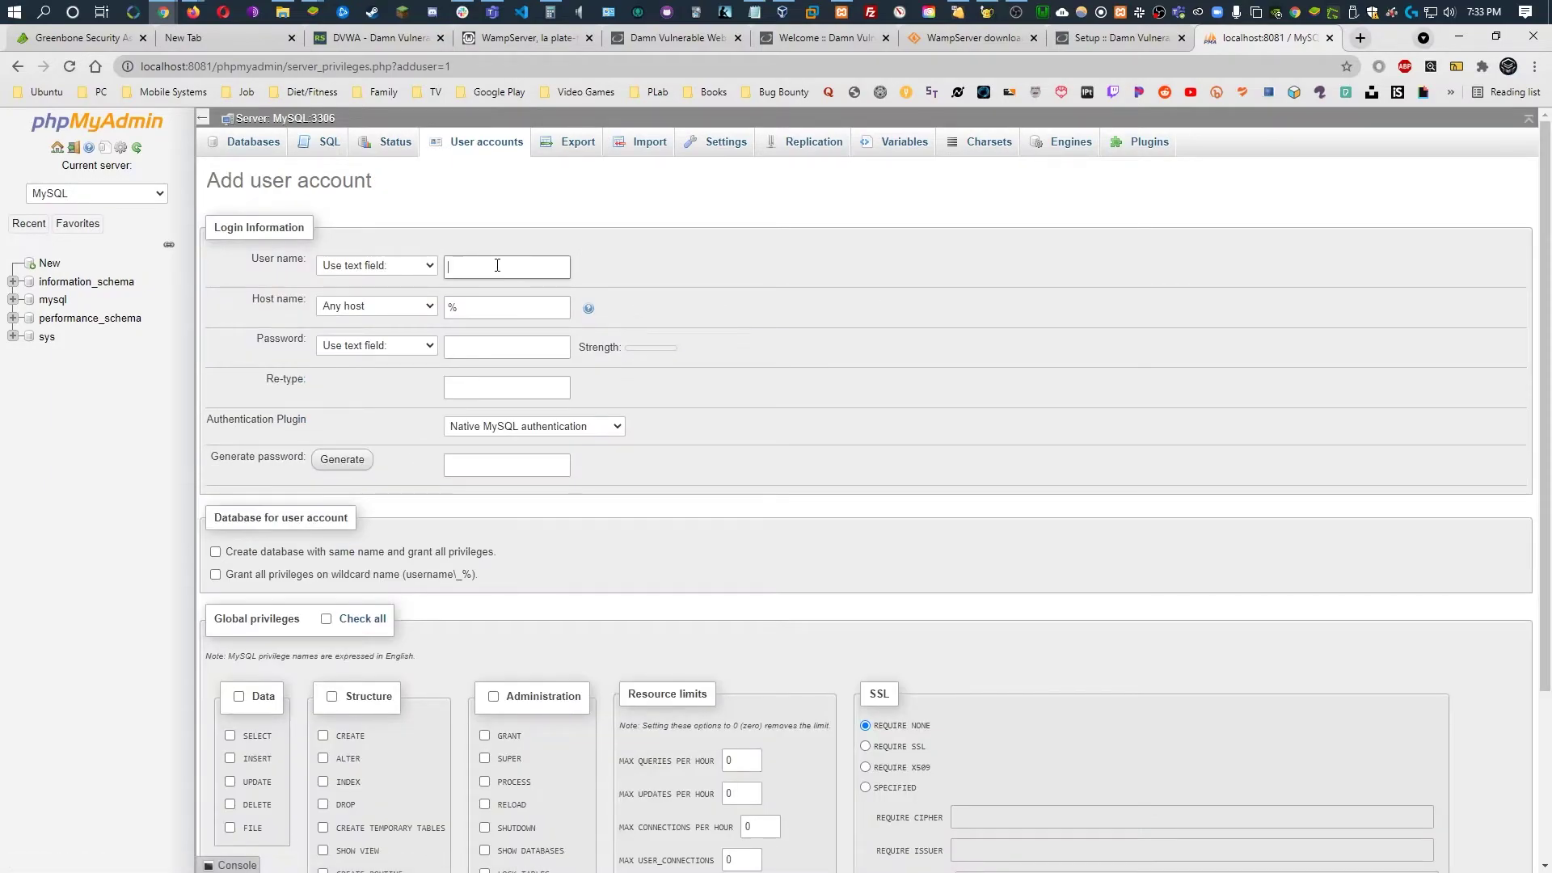
{"action": "type", "text": "dvwa"}
{"action": "left_click", "coordinate": [497, 342]}
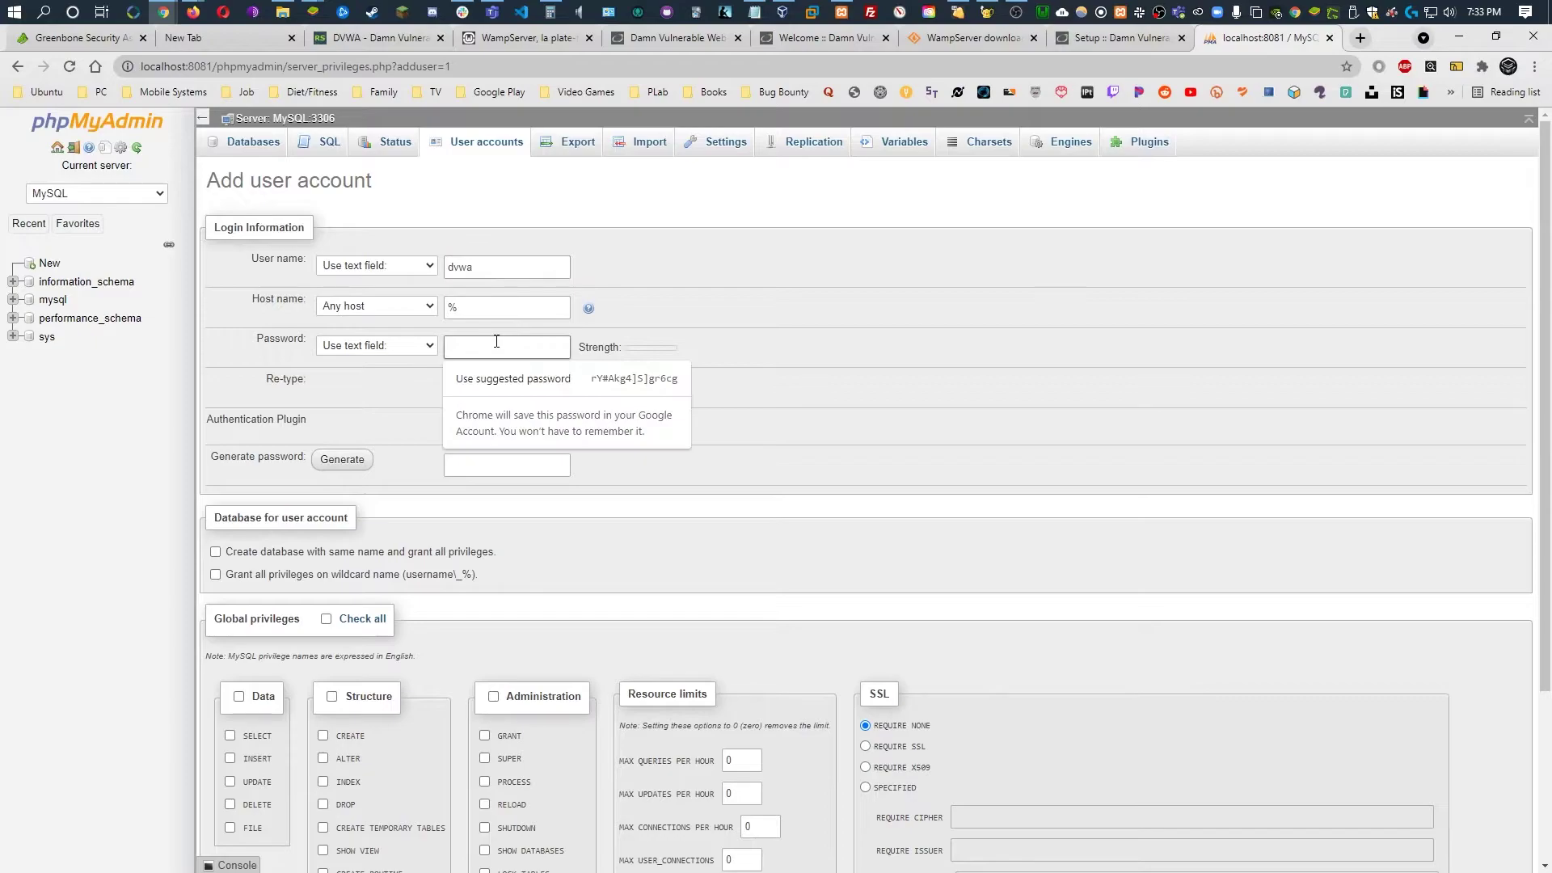
{"action": "type", "text": "p@"}
{"action": "left_click", "coordinate": [888, 372]}
{"action": "left_click", "coordinate": [523, 388]}
{"action": "type", "text": "p@ss"}
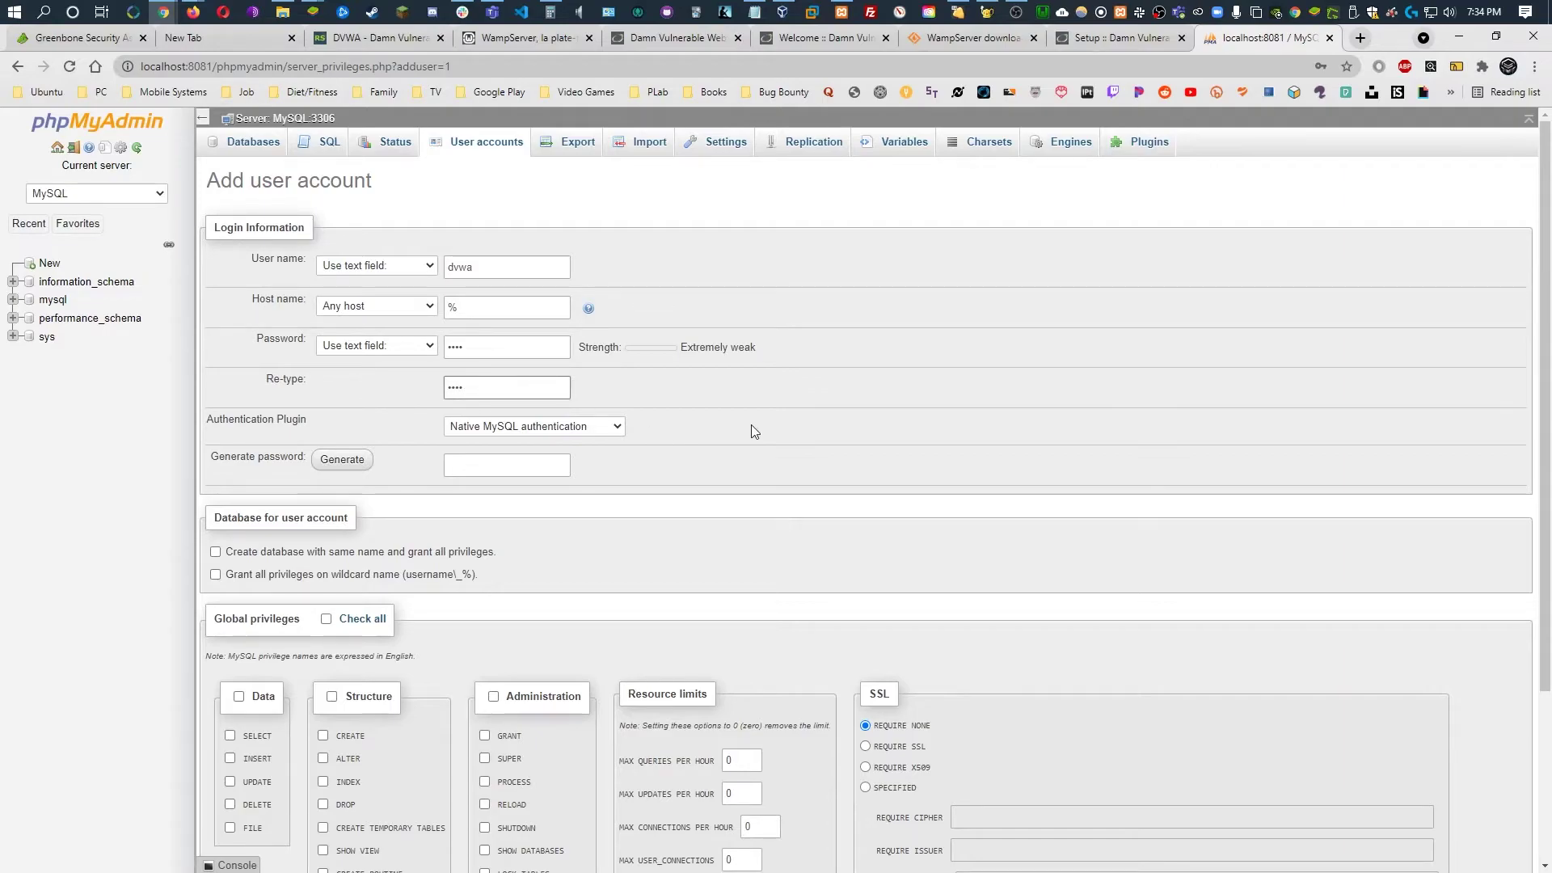
Grant dvwa all global privileges, create the account, and return to the DVWA setup page
{"action": "scroll", "coordinate": [791, 417], "scroll_direction": "down", "scroll_amount": 2}
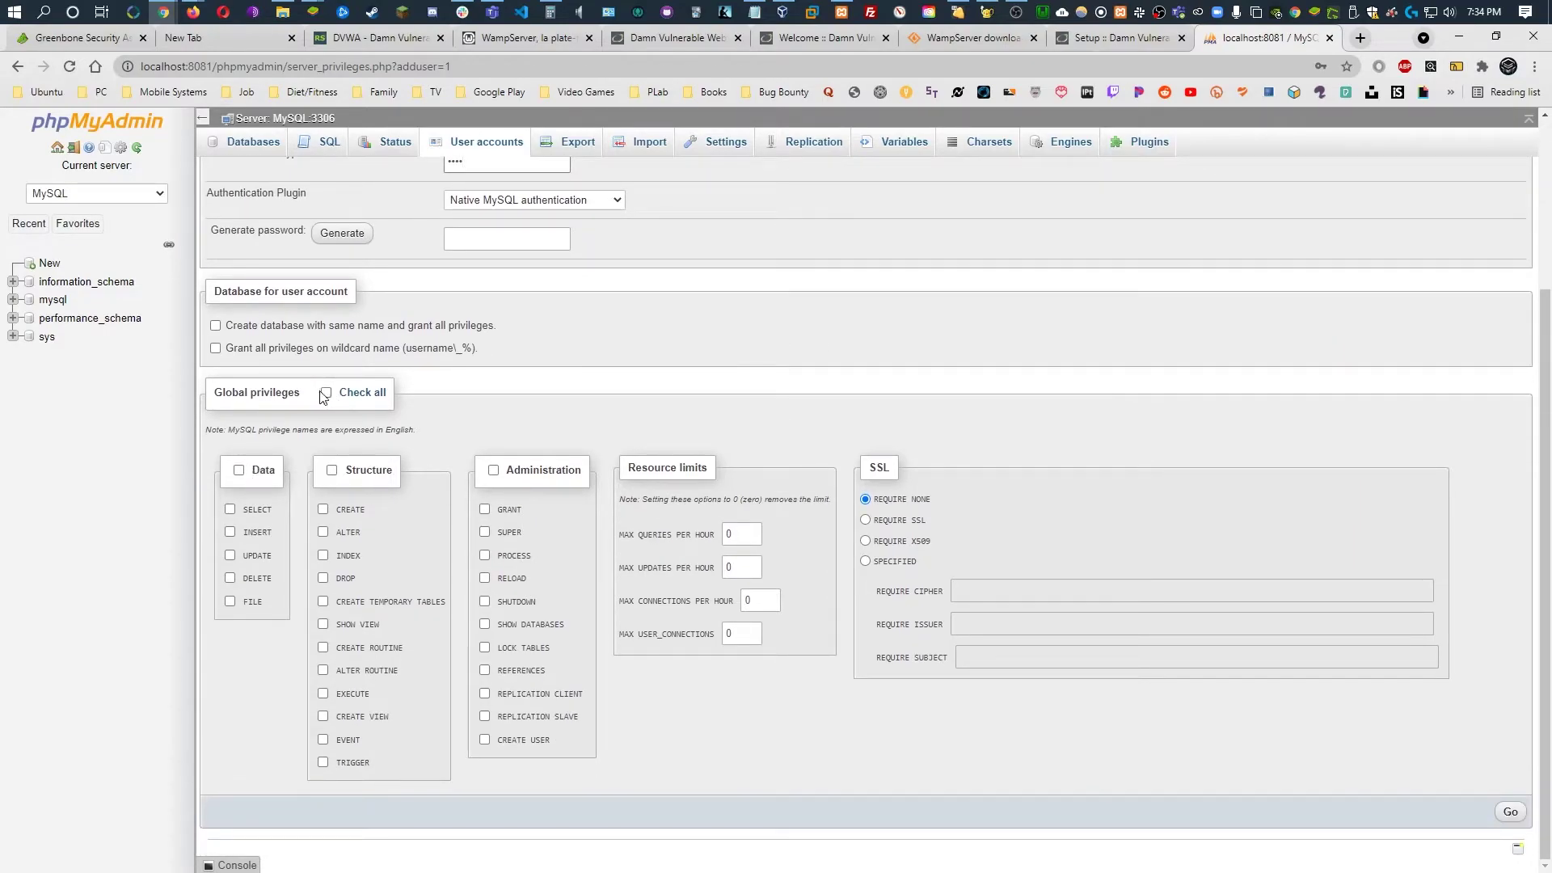
{"action": "left_click", "coordinate": [326, 393]}
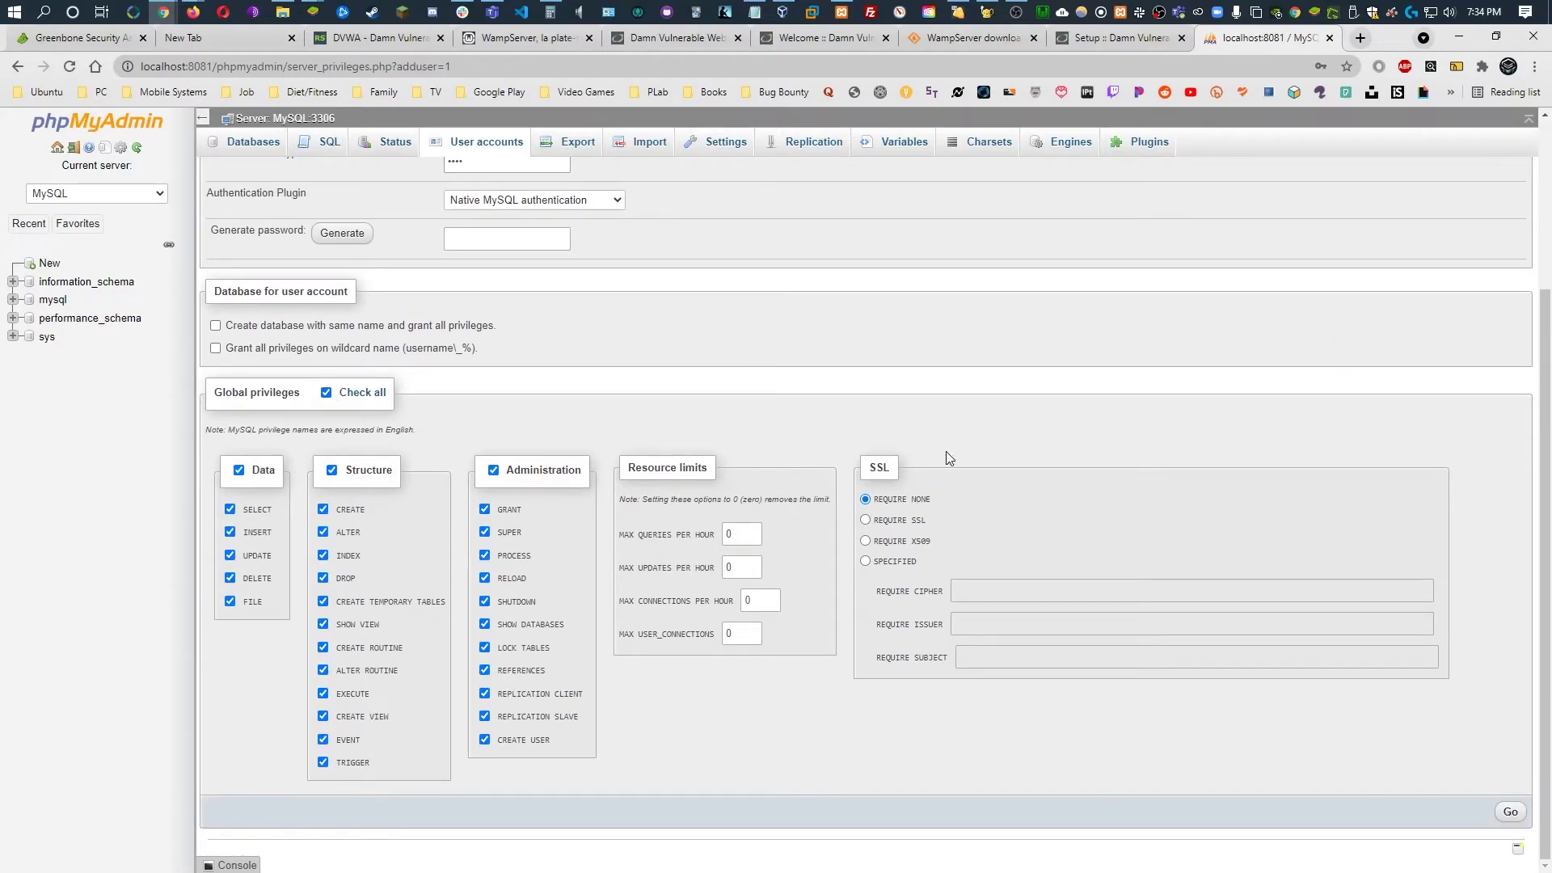
{"action": "left_click", "coordinate": [1510, 812]}
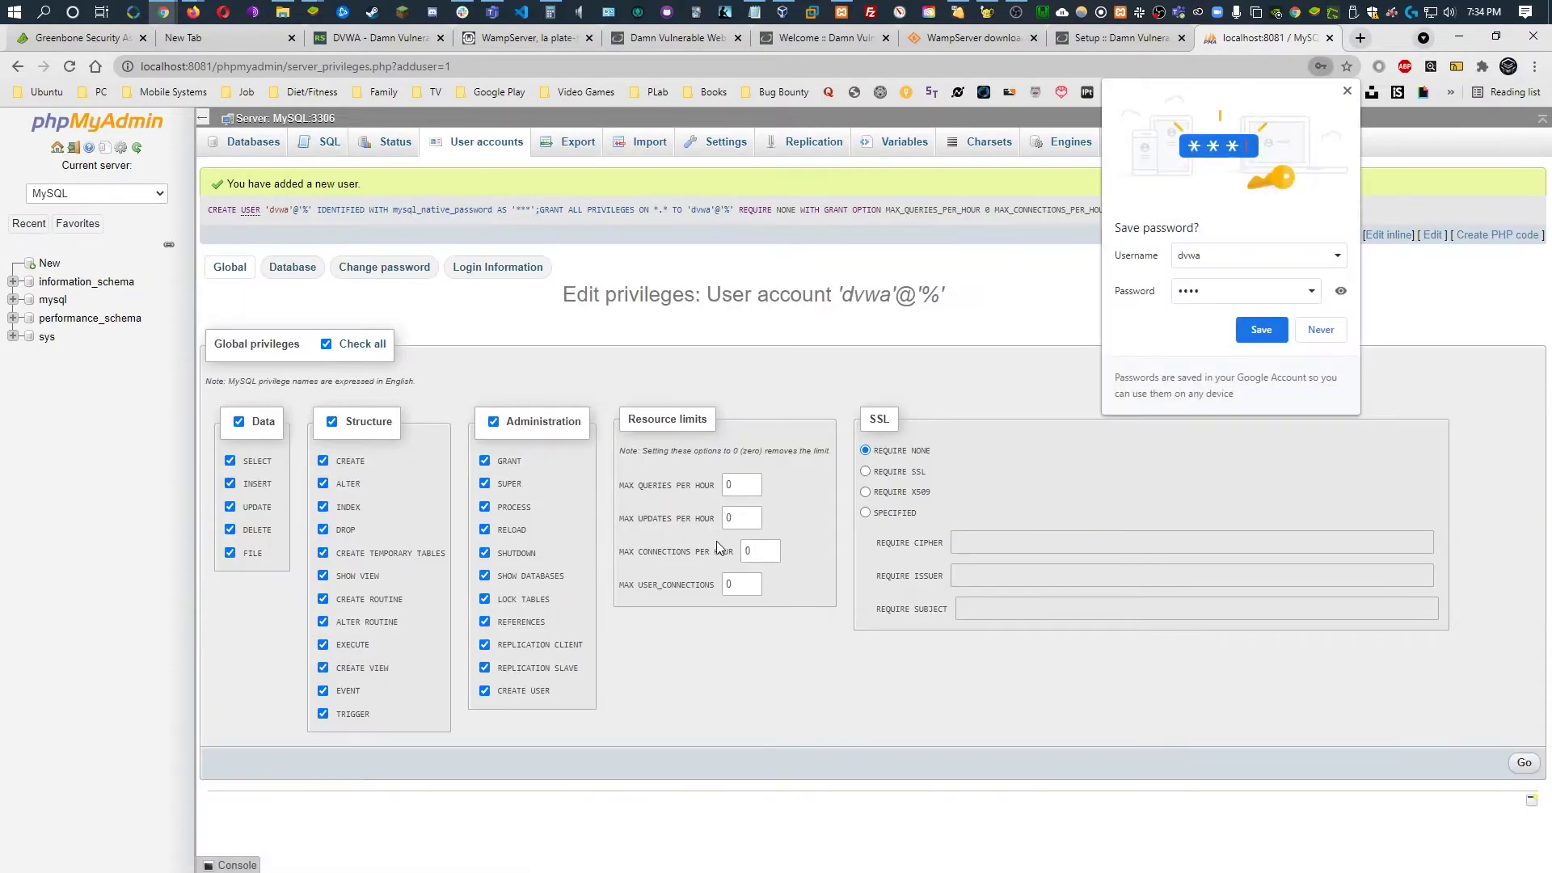
{"action": "left_click", "coordinate": [1261, 330]}
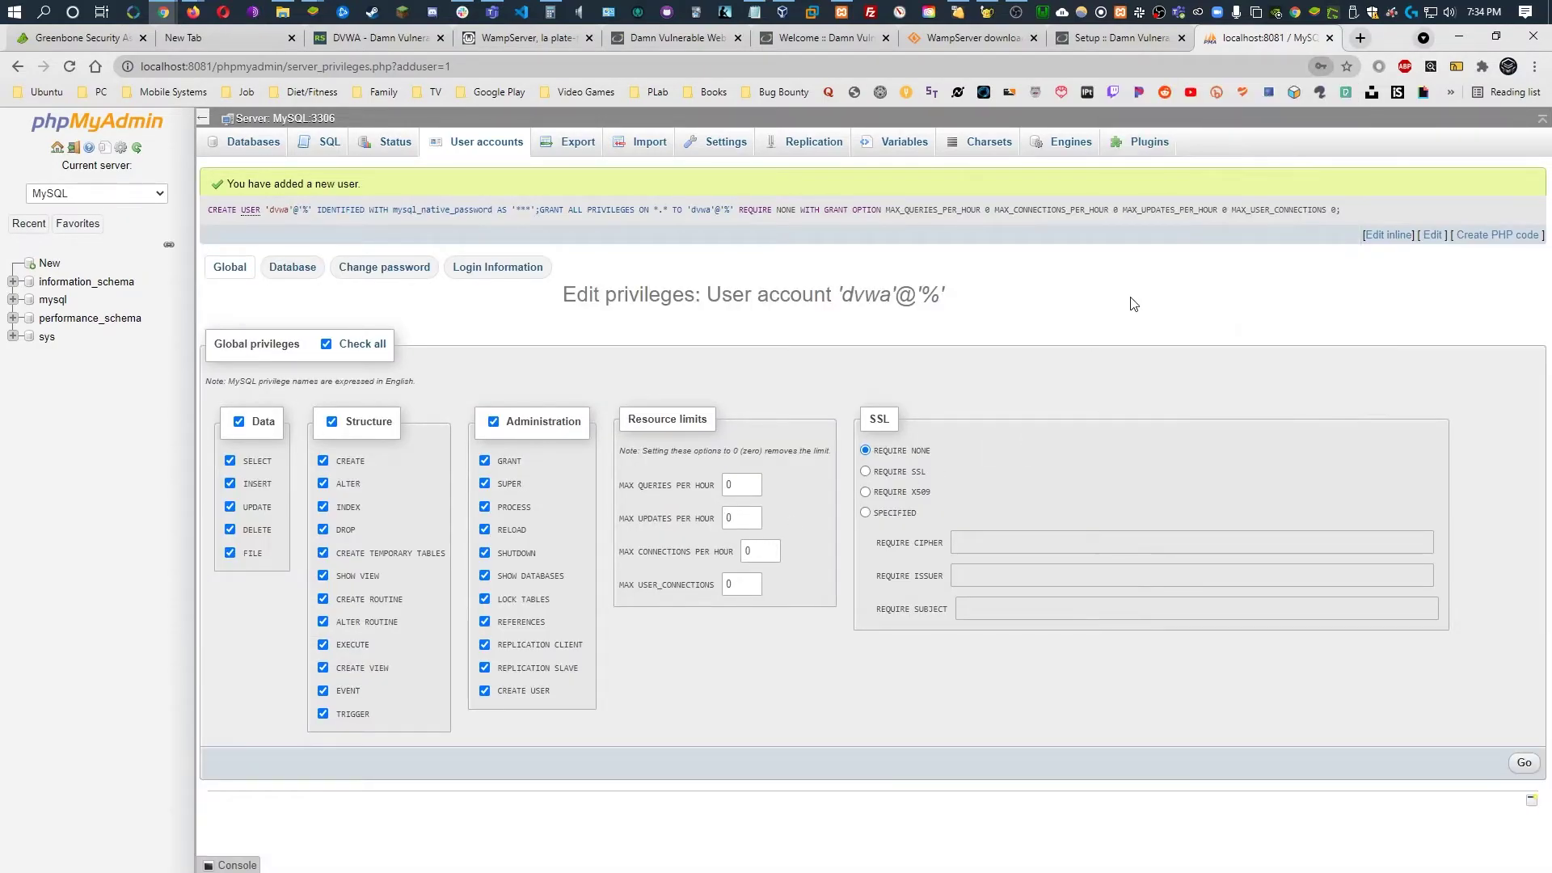
{"action": "left_click", "coordinate": [1124, 41]}
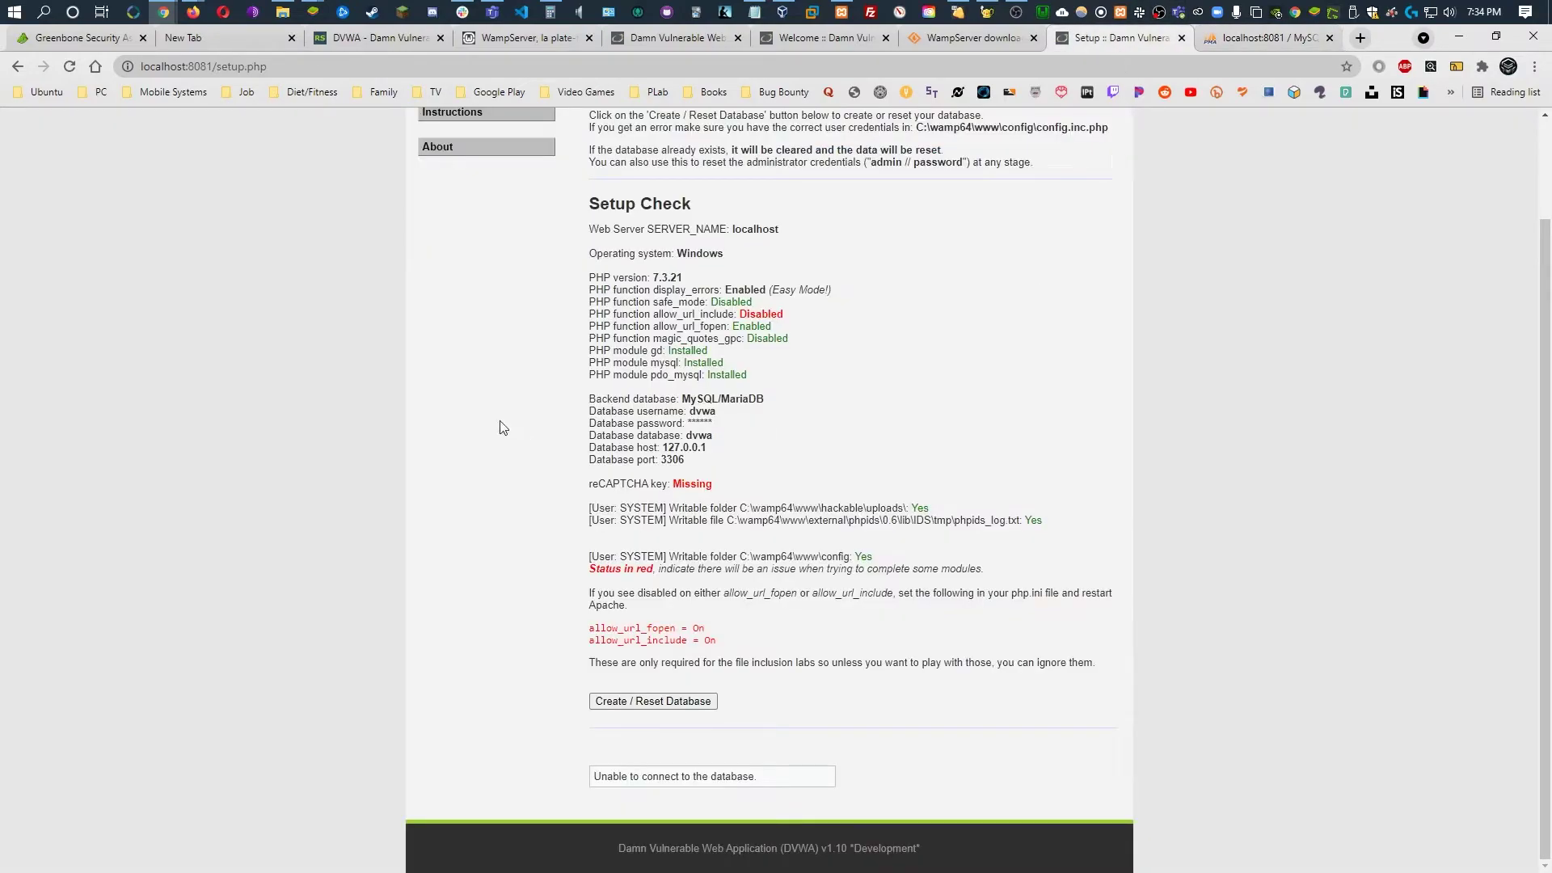
Reload setup.php and create the DVWA database with Create / Reset Database
{"action": "key", "text": "F5"}
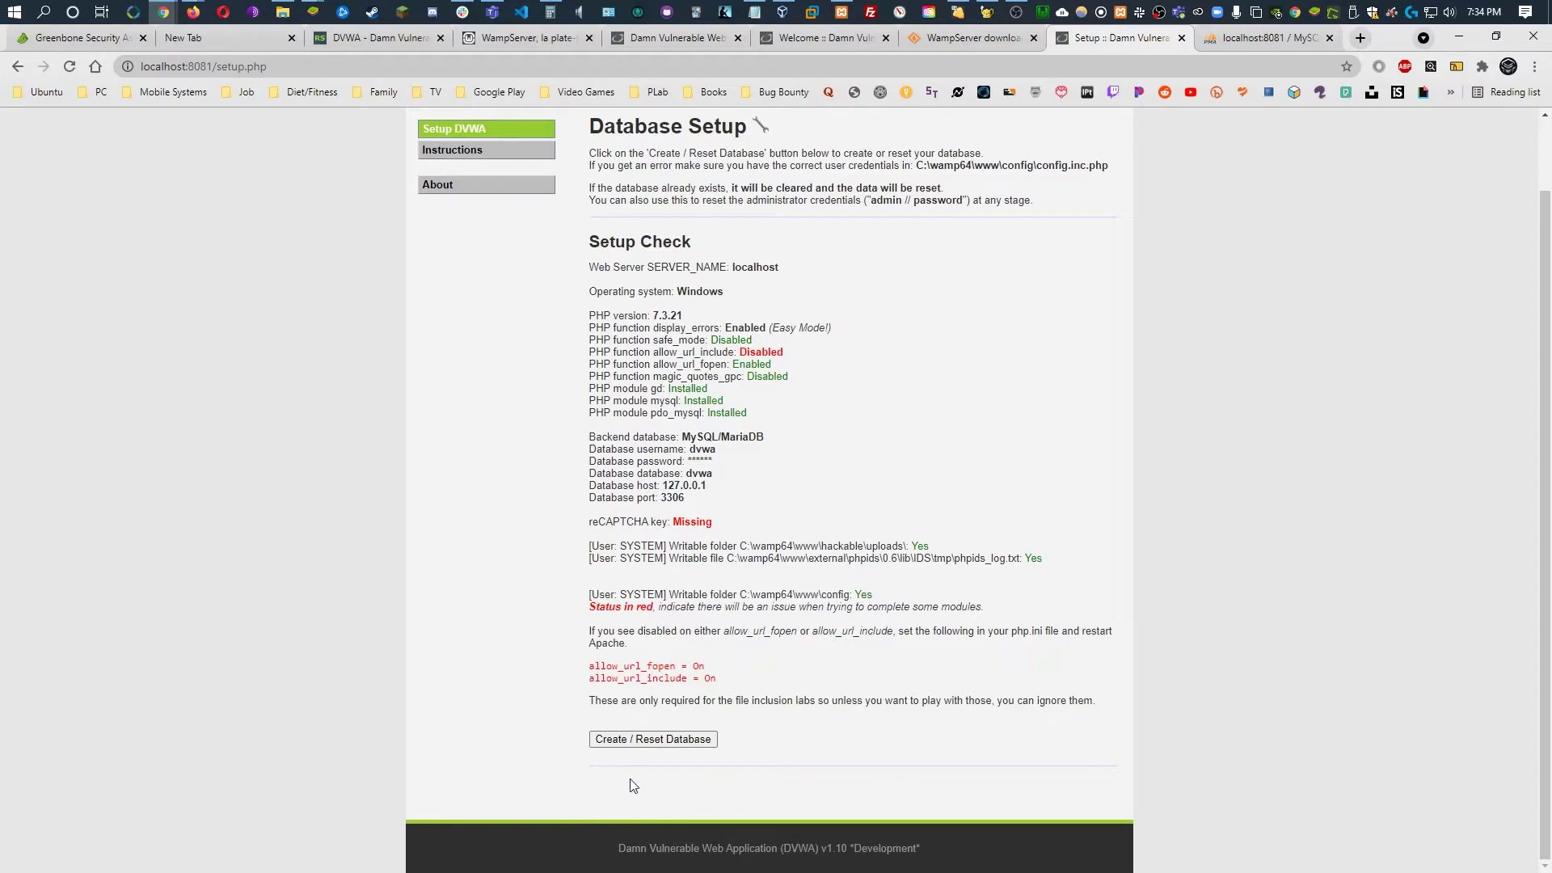
{"action": "scroll", "coordinate": [686, 764], "scroll_direction": "up", "scroll_amount": 1}
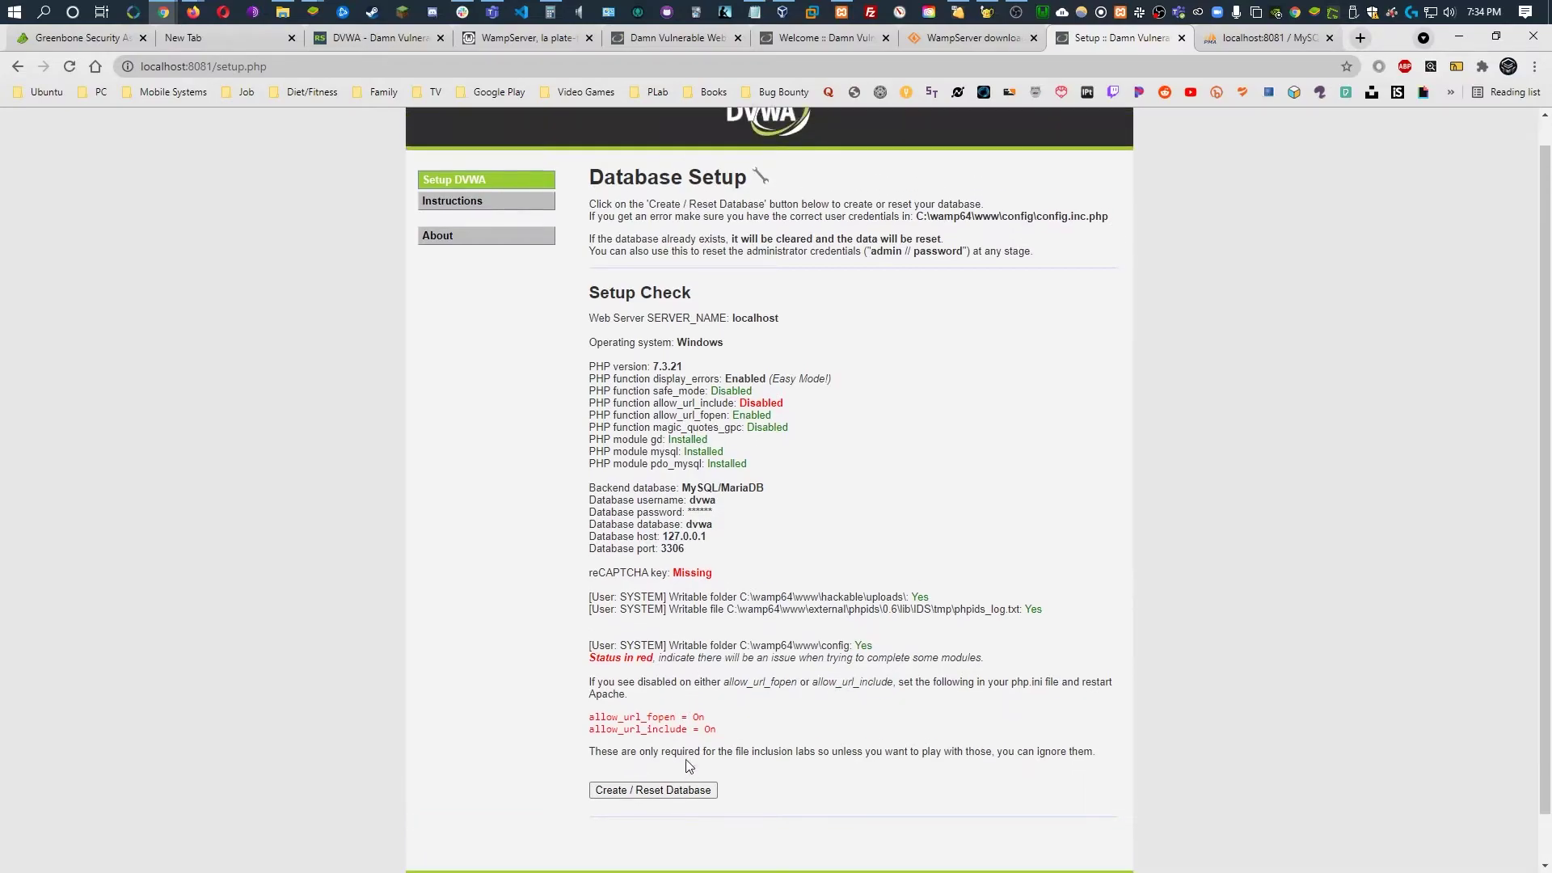
{"action": "scroll", "coordinate": [715, 749], "scroll_direction": "down", "scroll_amount": 1}
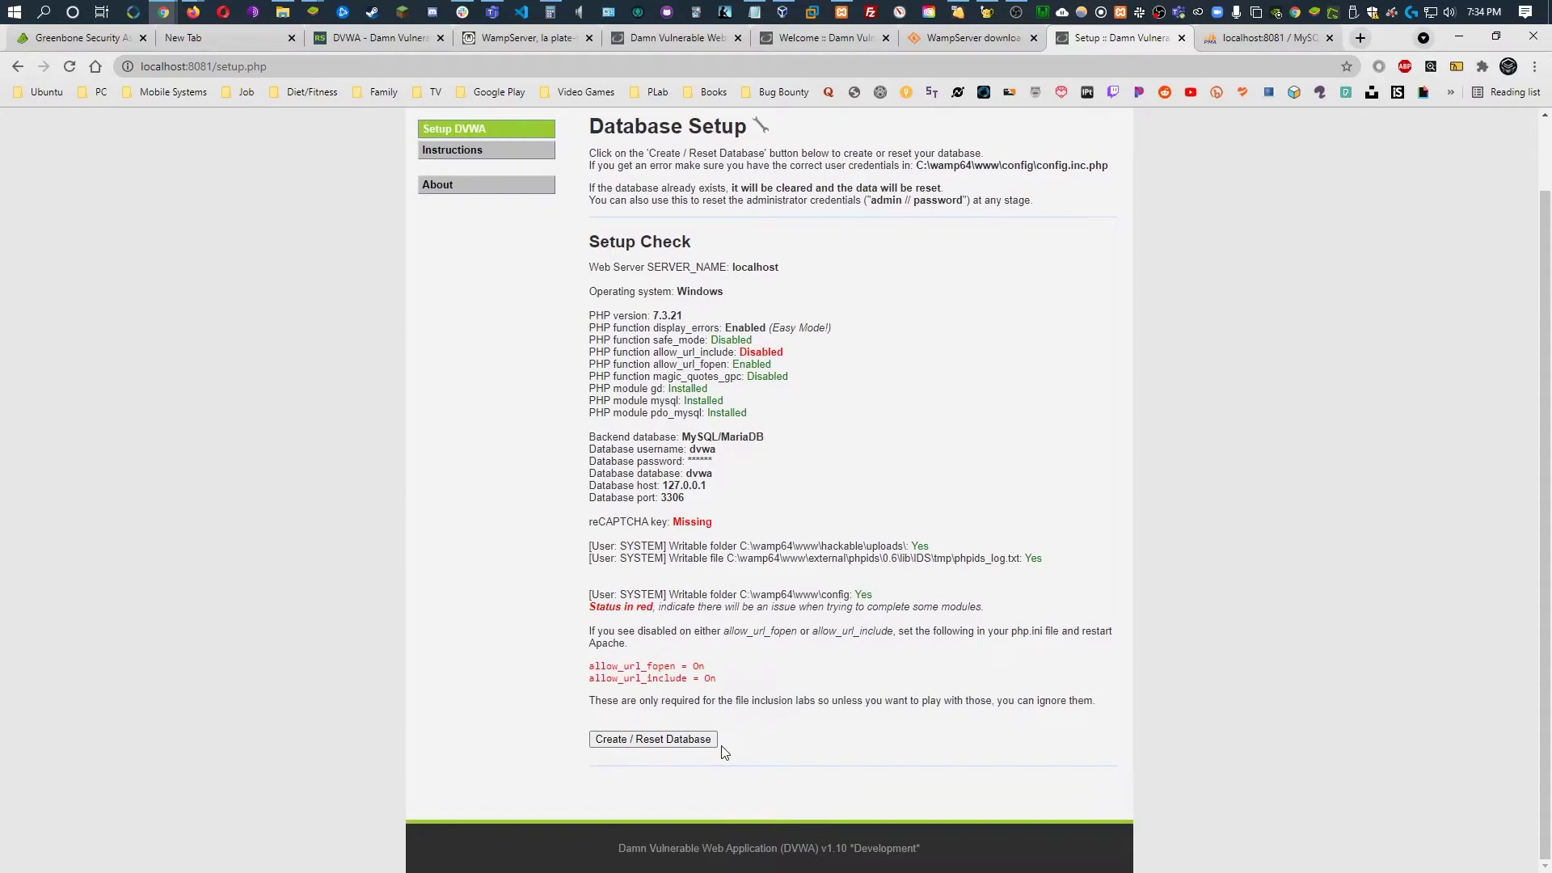
{"action": "left_click", "coordinate": [657, 743]}
Follow the link to the DVWA login page and submit an admin login
{"action": "scroll", "coordinate": [933, 732], "scroll_direction": "down", "scroll_amount": 1}
{"action": "scroll", "coordinate": [933, 732], "scroll_direction": "down", "scroll_amount": 4}
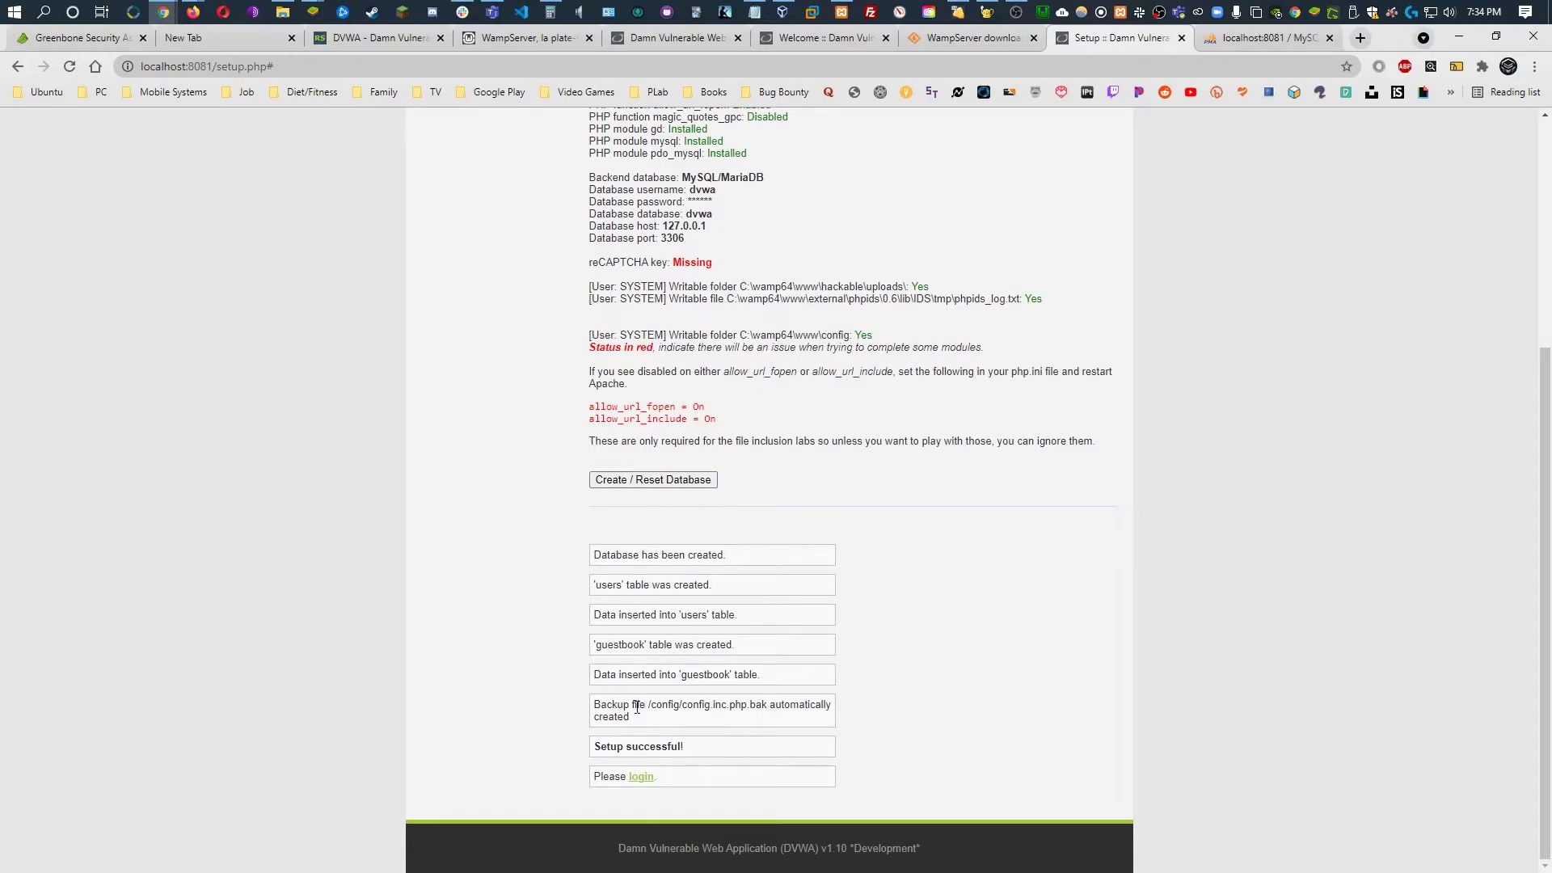
{"action": "left_click", "coordinate": [641, 776]}
{"action": "type", "text": "rd"}
{"action": "key", "text": "Return"}
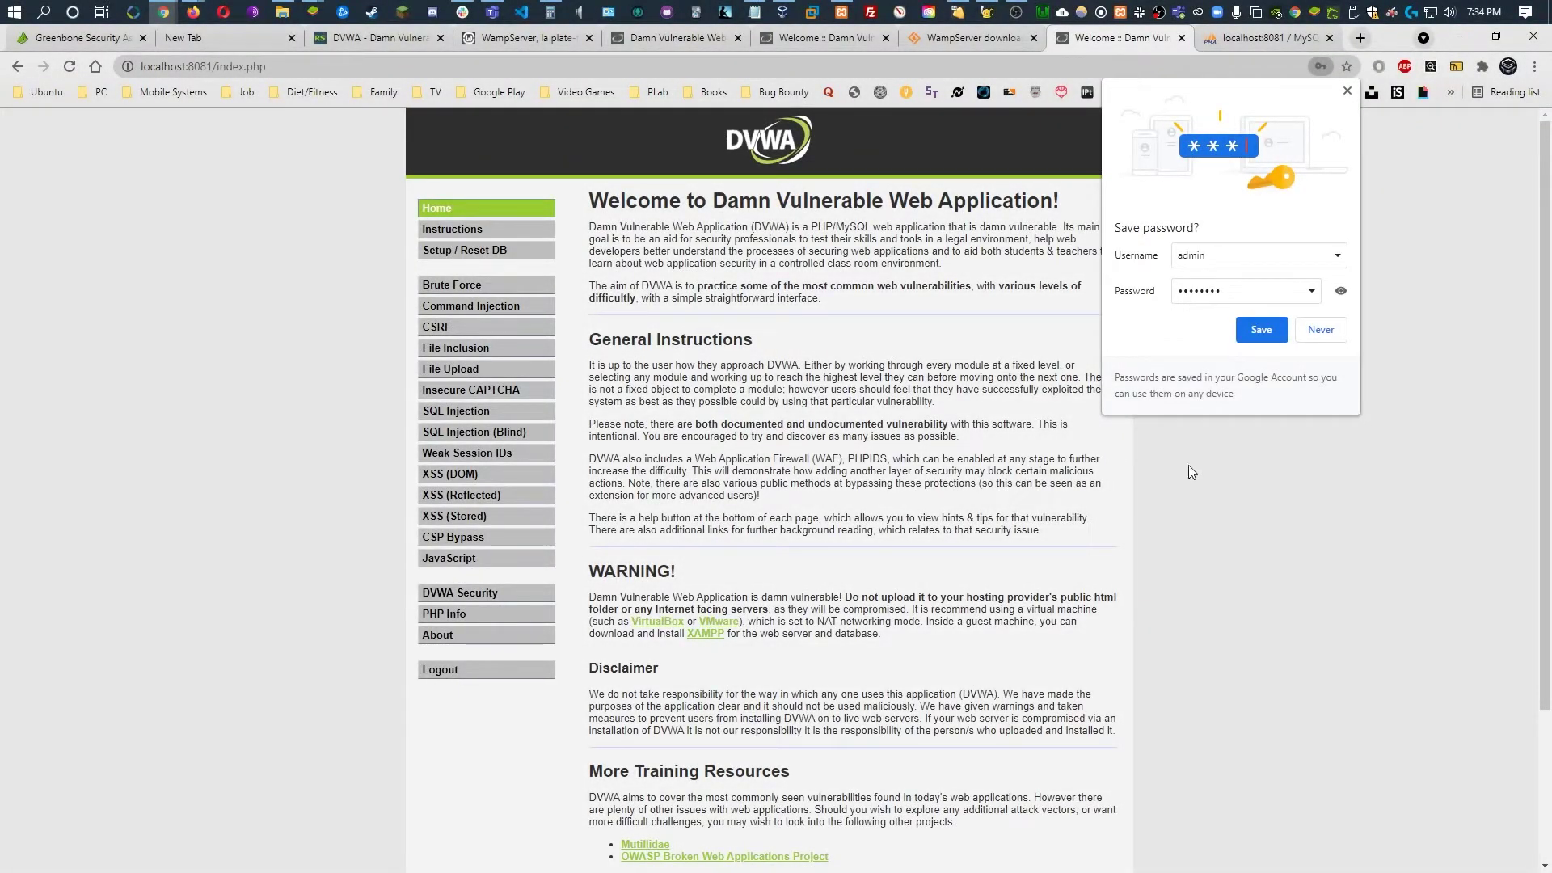
Close Chrome's Save password bubble, leaving the DVWA Welcome page in view
{"action": "left_click", "coordinate": [742, 330]}
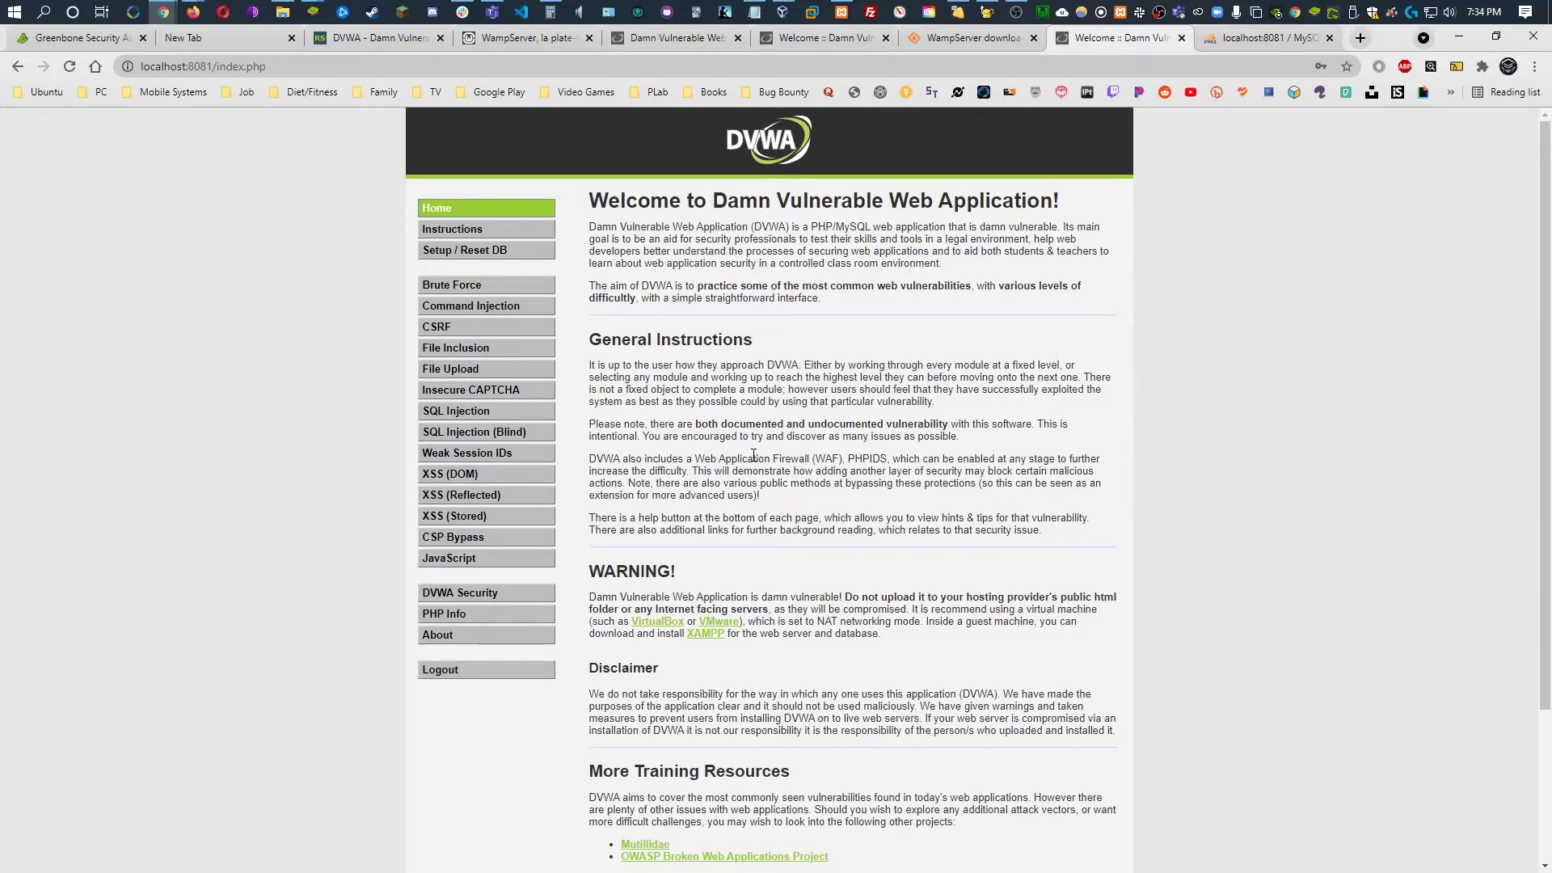
Bring up XAMPP Control Panel v3.2.4 and drag its window to the left
{"action": "left_click", "coordinate": [841, 11]}
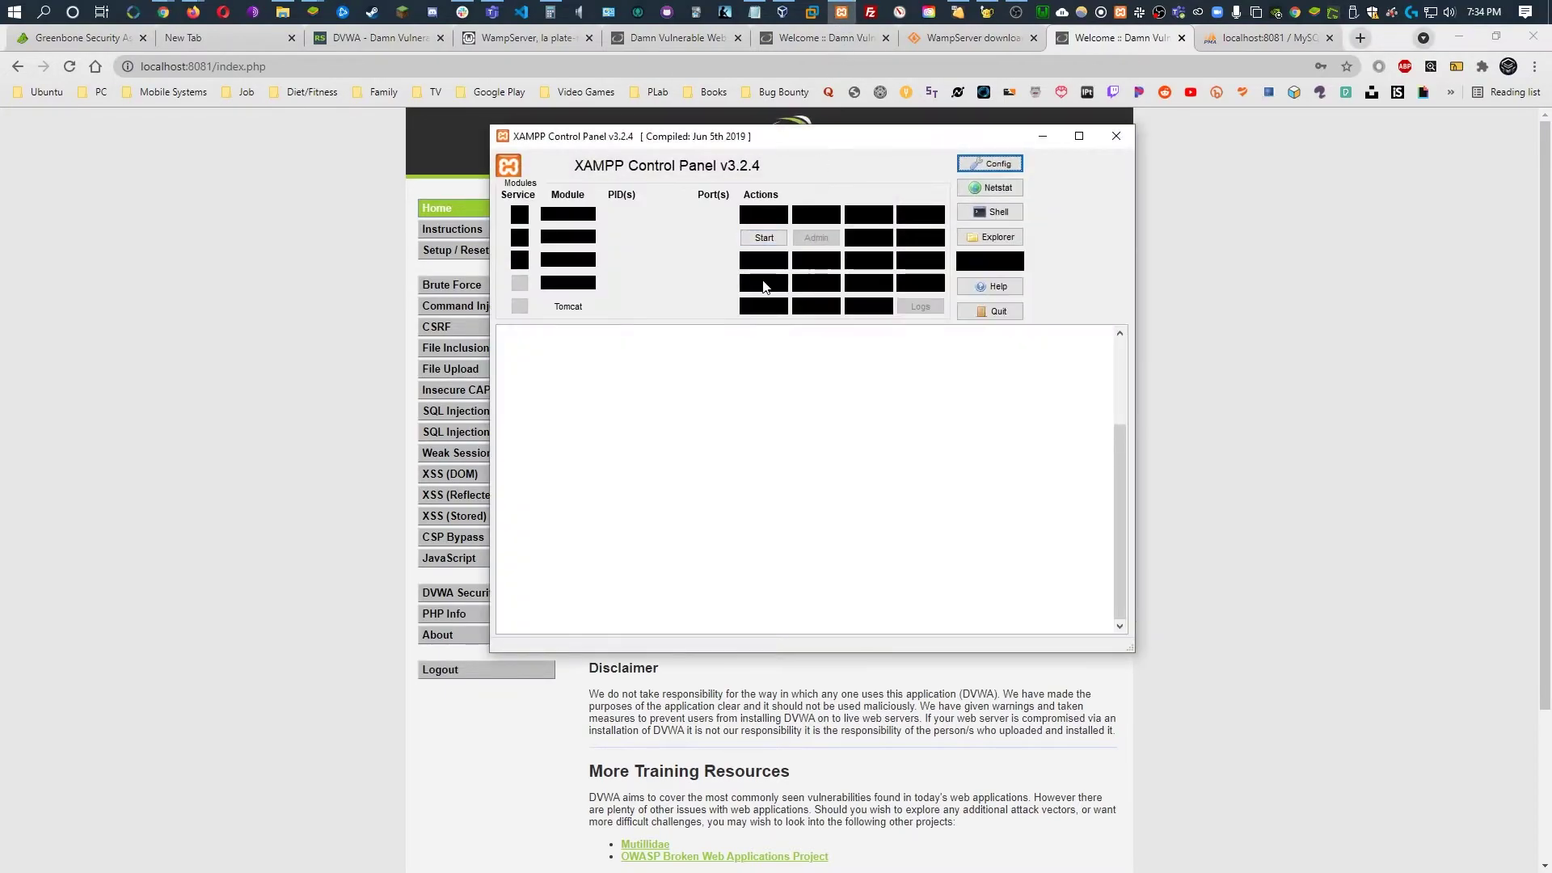
{"action": "left_click_drag", "start_coordinate": [811, 146], "coordinate": [510, 199]}
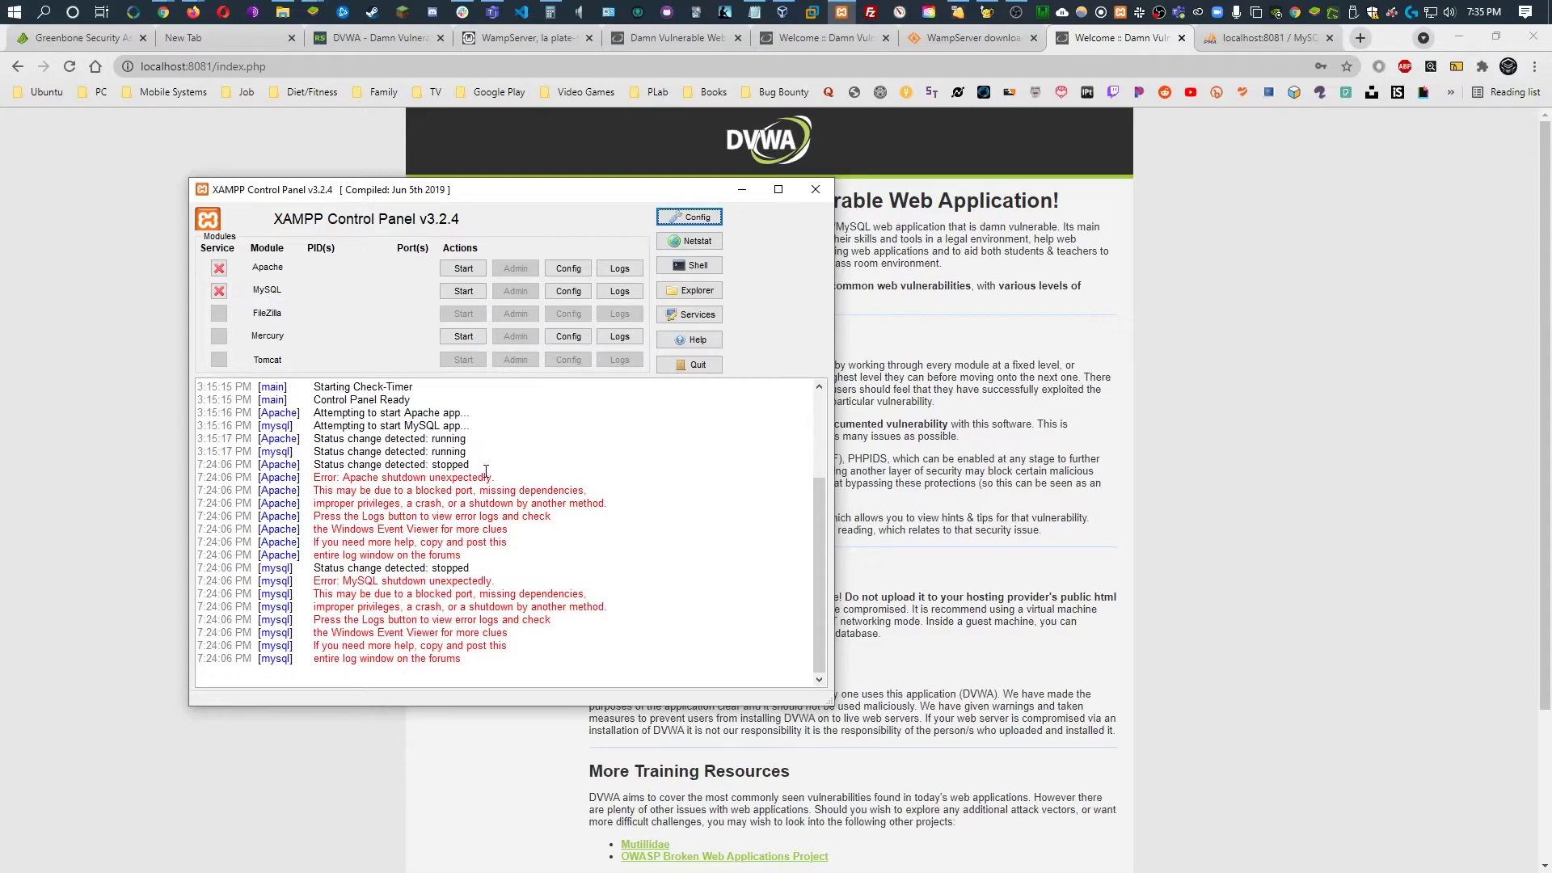
{"action": "left_click_drag", "start_coordinate": [472, 197], "coordinate": [372, 232]}
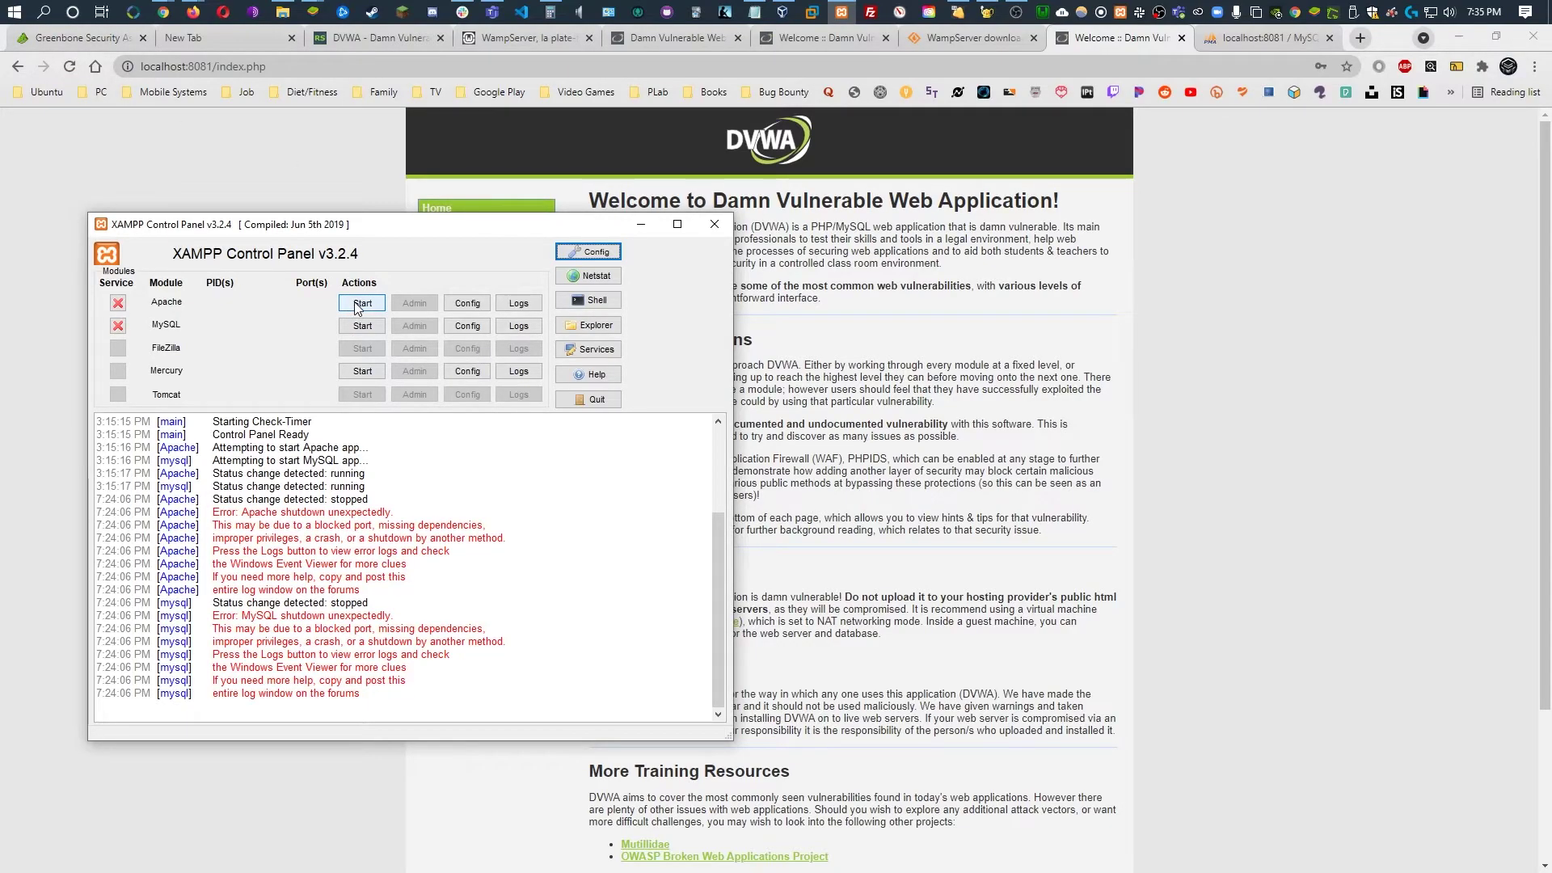
Browse File Explorer to the old C:\xampp\htdocs\dvwa folder
{"action": "left_click", "coordinate": [283, 12]}
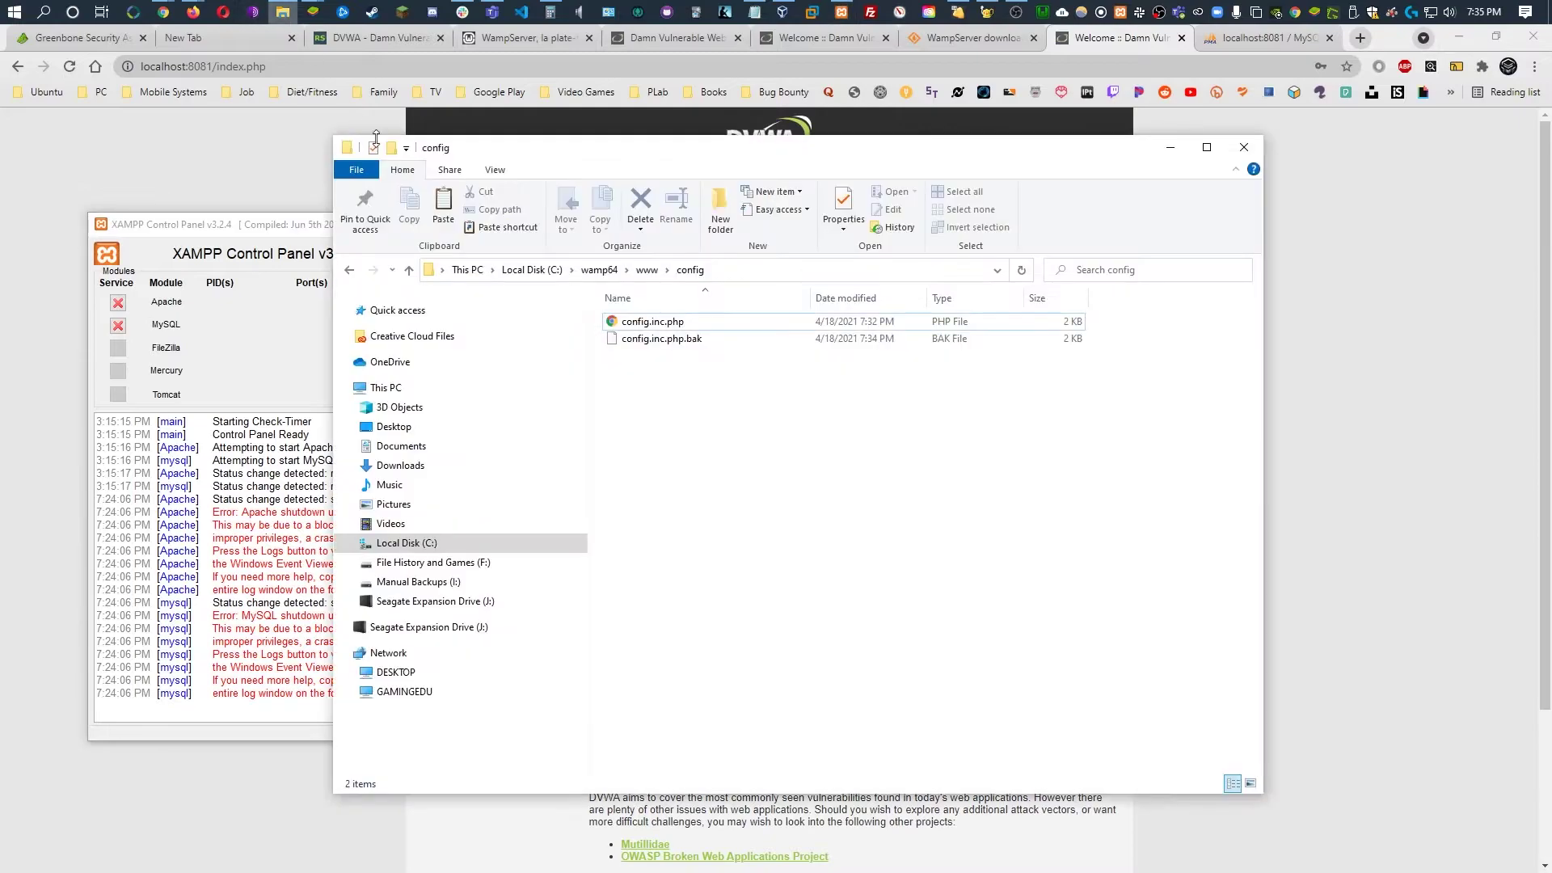
{"action": "left_click", "coordinate": [408, 543]}
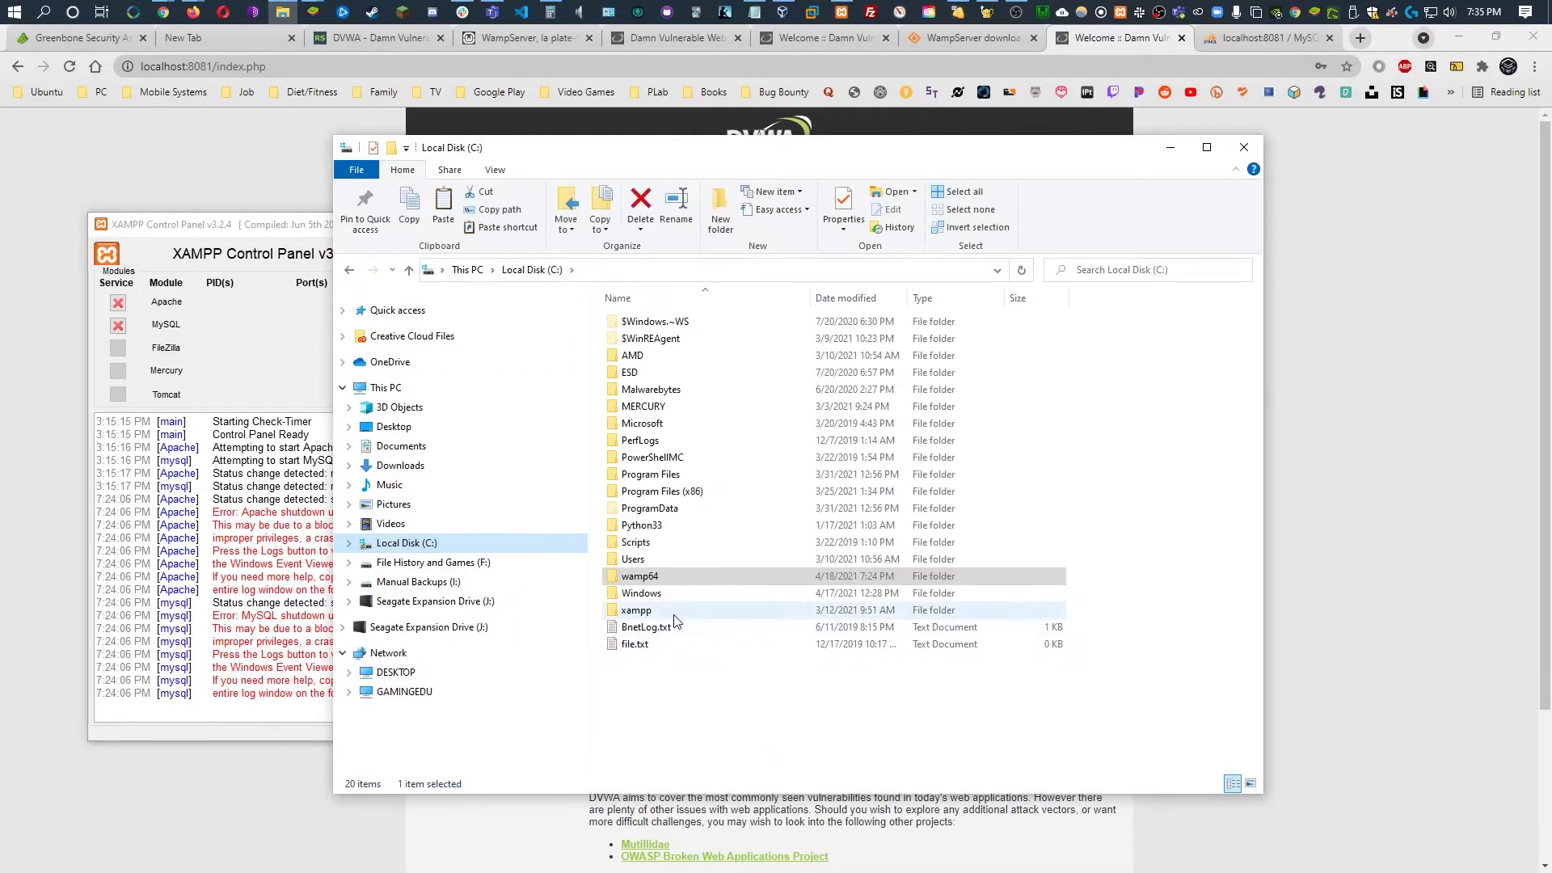
{"action": "left_click", "coordinate": [666, 610]}
{"action": "double_click", "coordinate": [667, 610]}
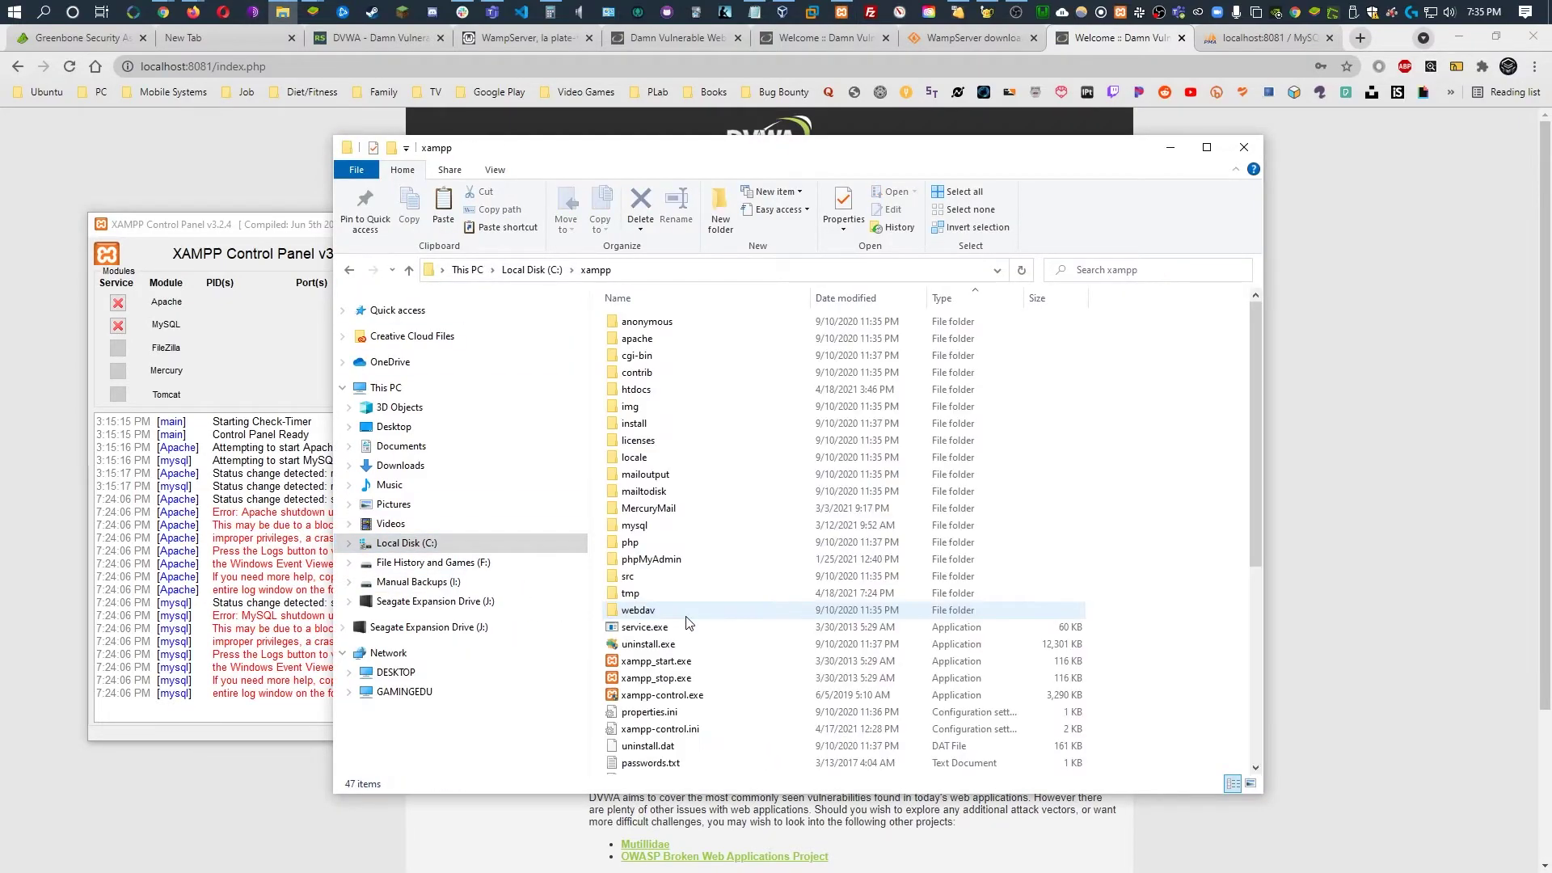
{"action": "double_click", "coordinate": [665, 391]}
{"action": "left_click", "coordinate": [651, 377]}
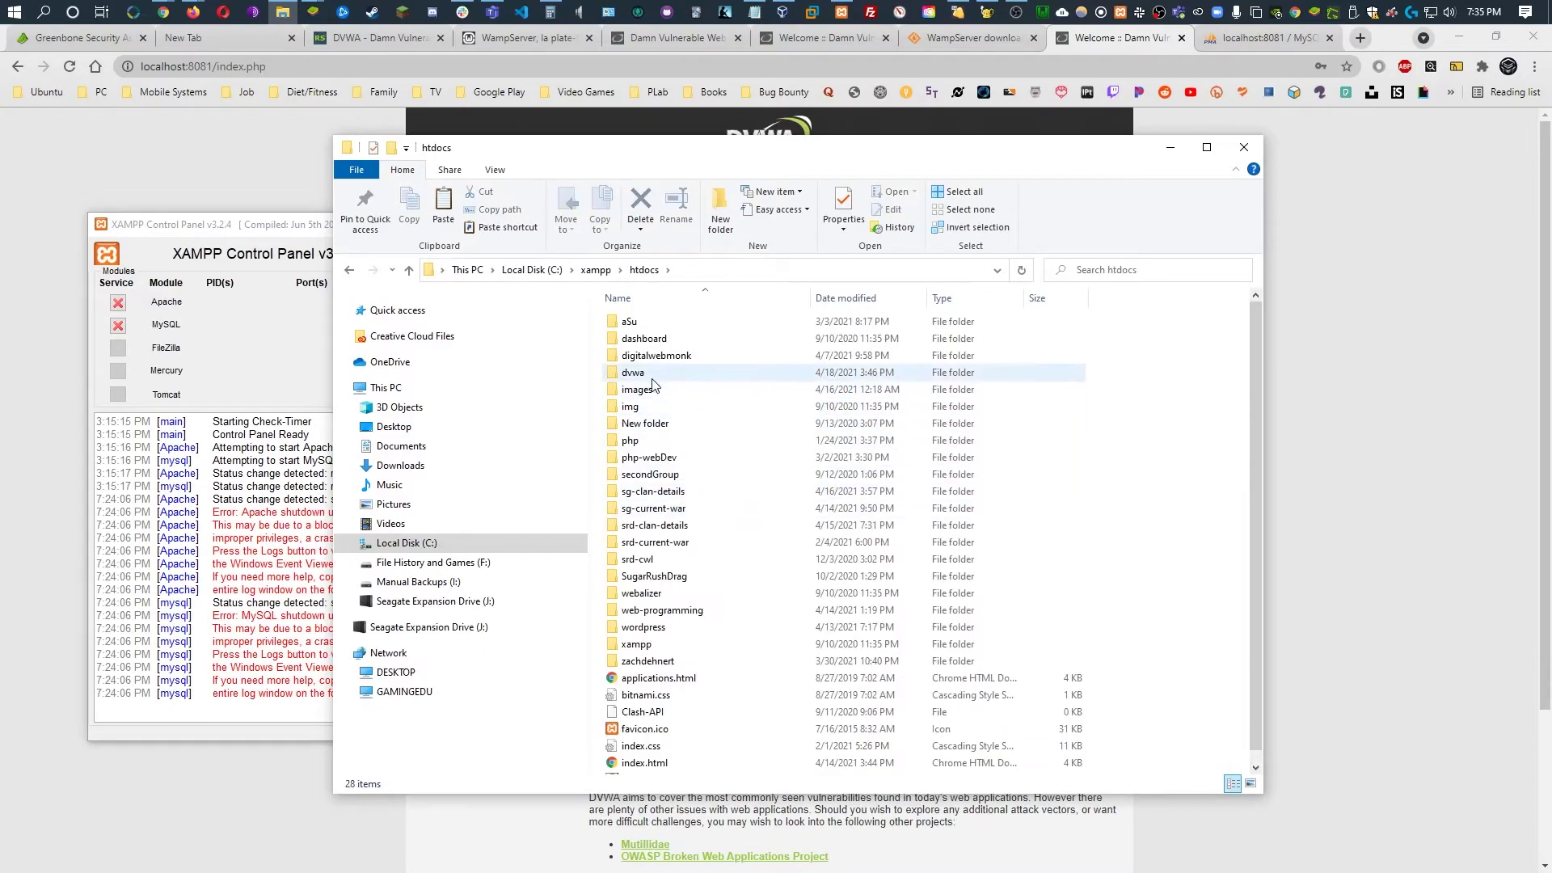
{"action": "double_click", "coordinate": [652, 377]}
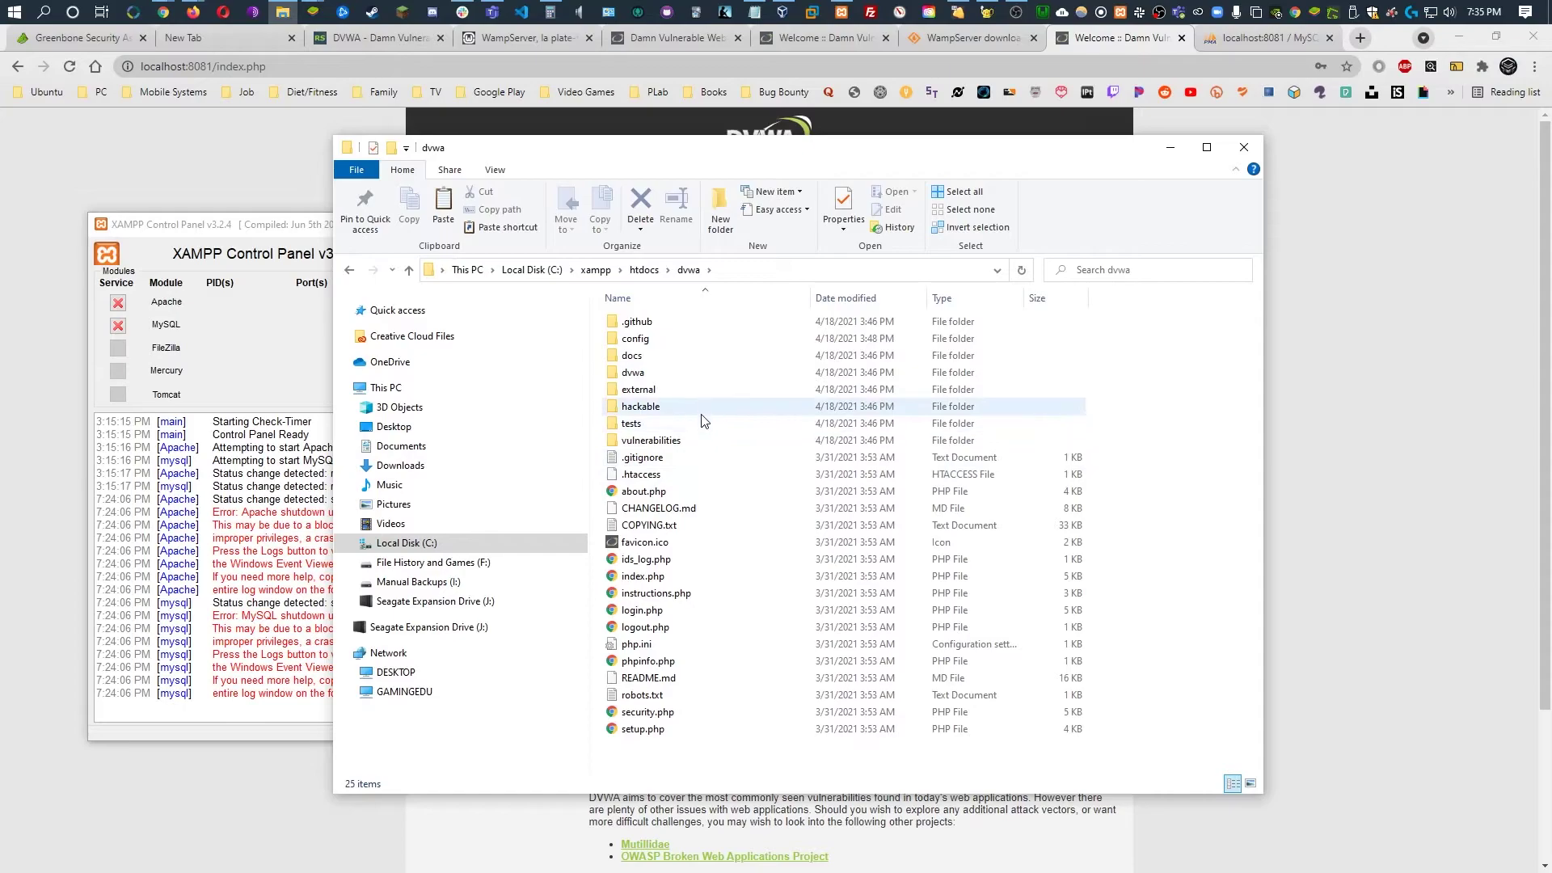
Log in to Greenbone as admin to reach the Tasks page
{"action": "left_click", "coordinate": [81, 38]}
{"action": "type", "text": "admin"}
{"action": "key", "text": "Tab"}
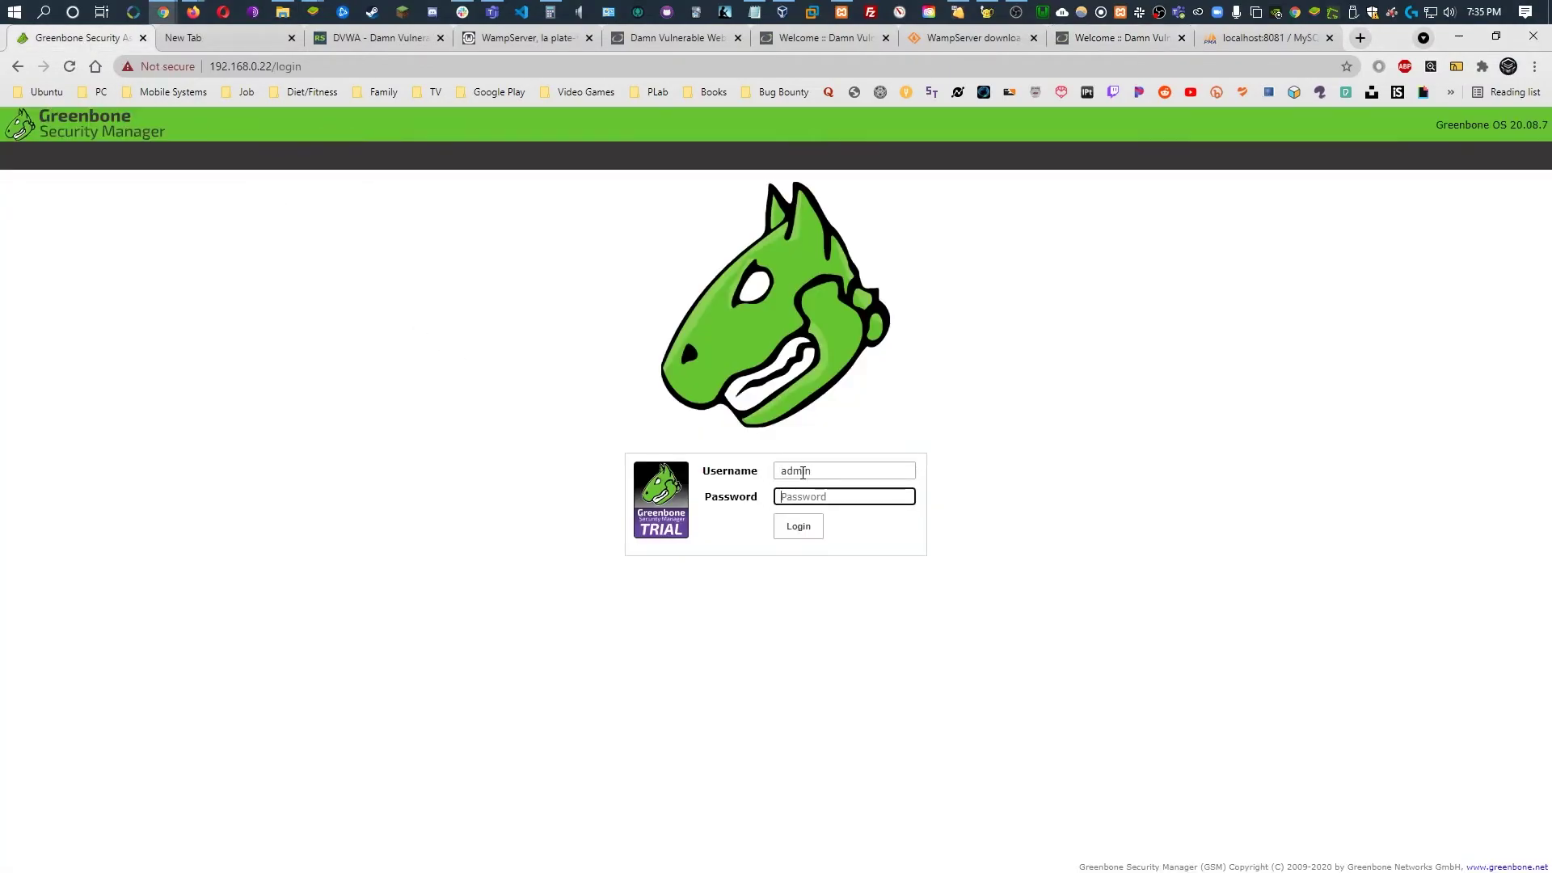
{"action": "type", "text": "•••••••••"}
{"action": "key", "text": "Return"}
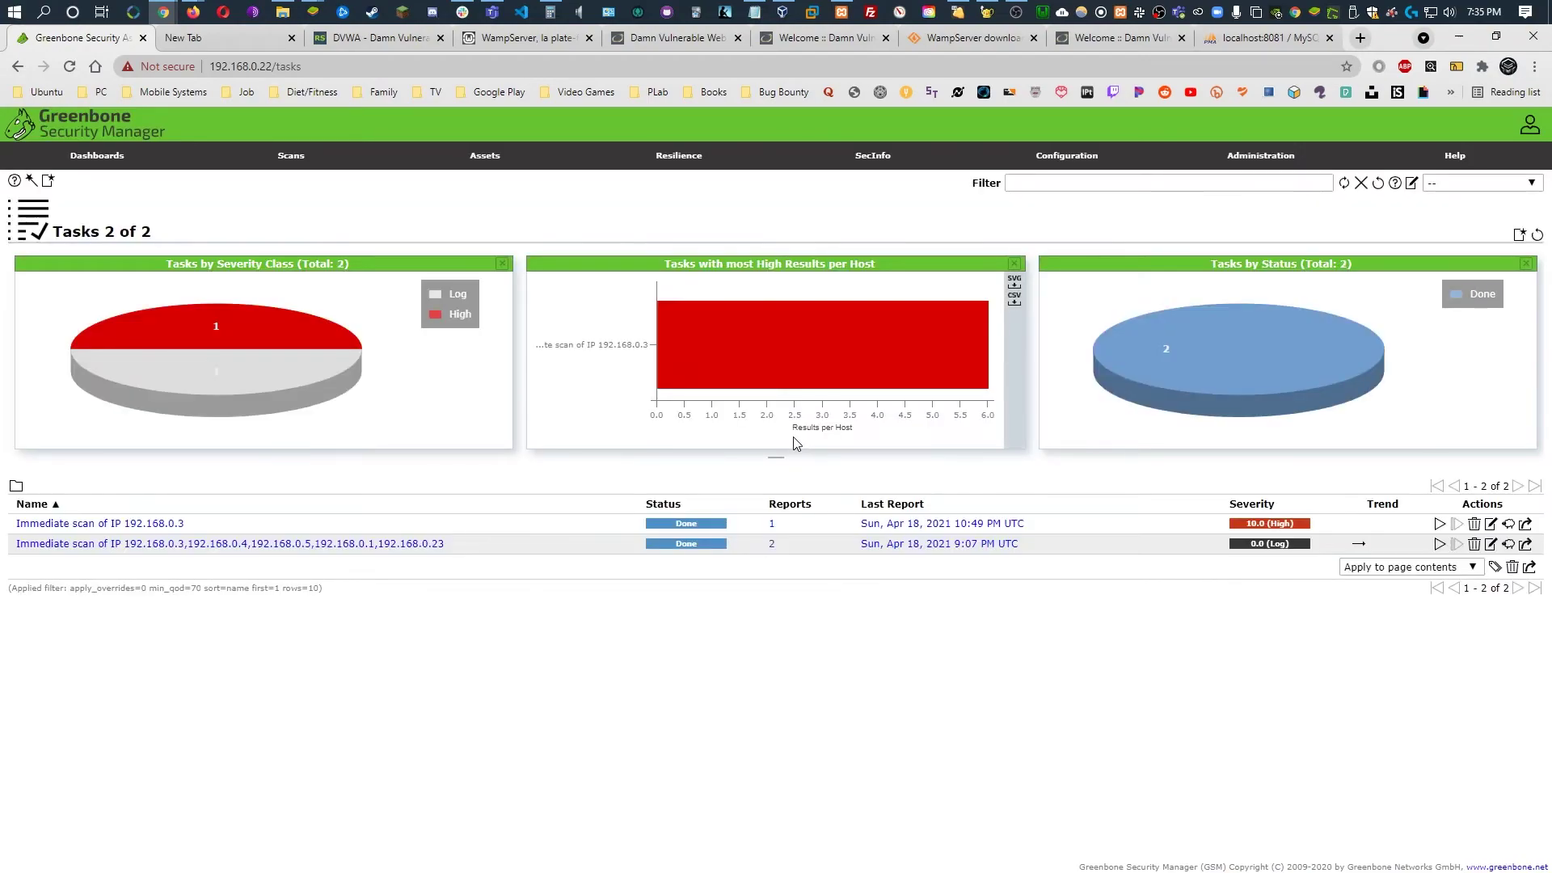
Open the Apr 18, 2021 10:49 PM scan report for 192.168.0.3 and show its Results
{"action": "left_click", "coordinate": [770, 525]}
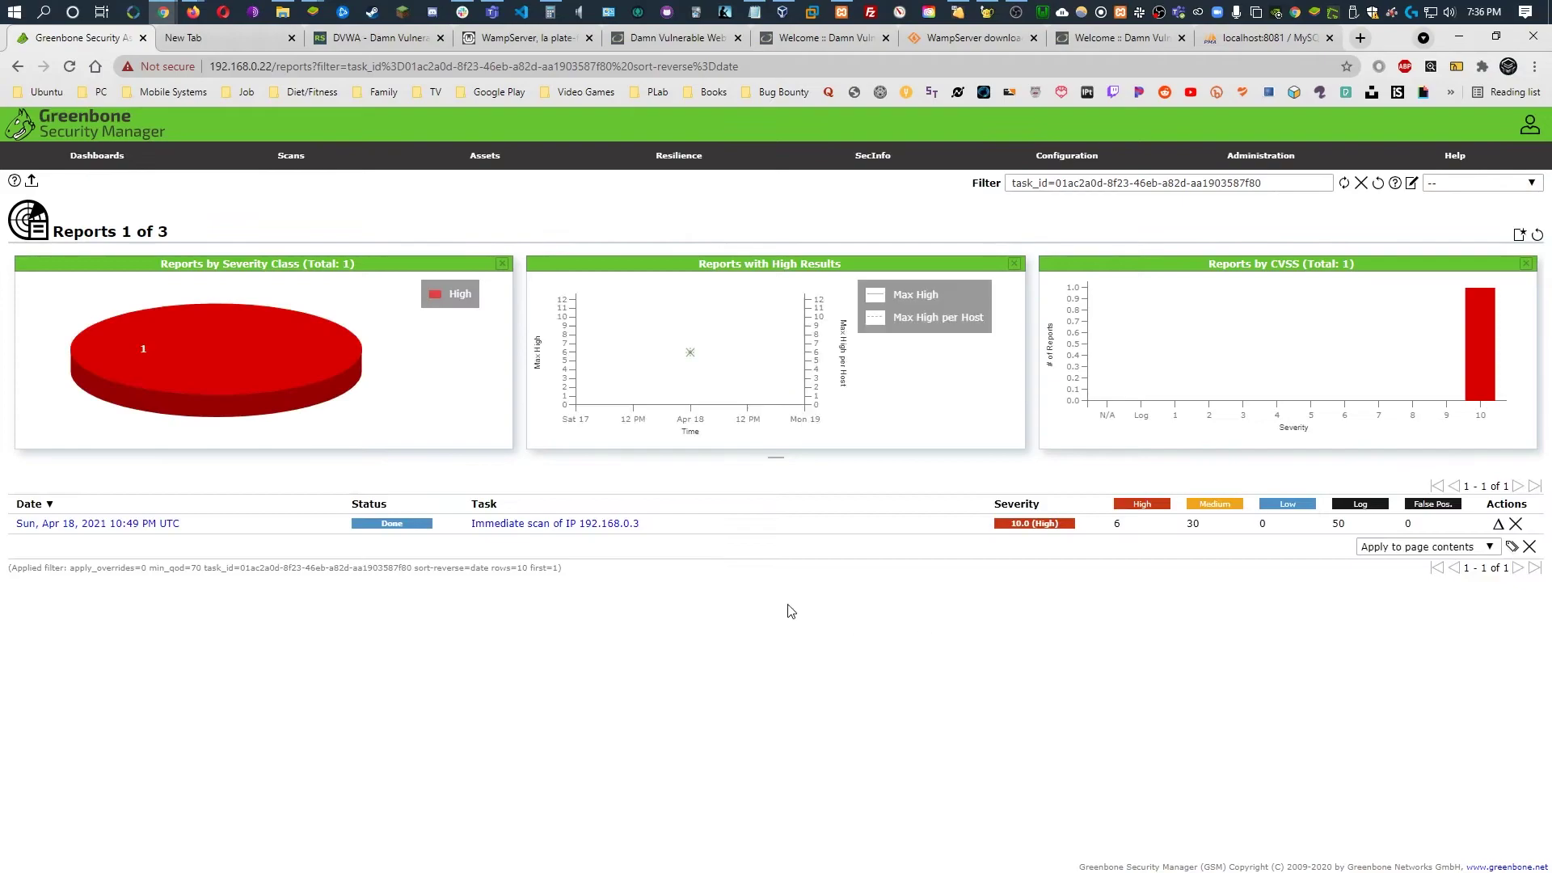
{"action": "left_click", "coordinate": [141, 524]}
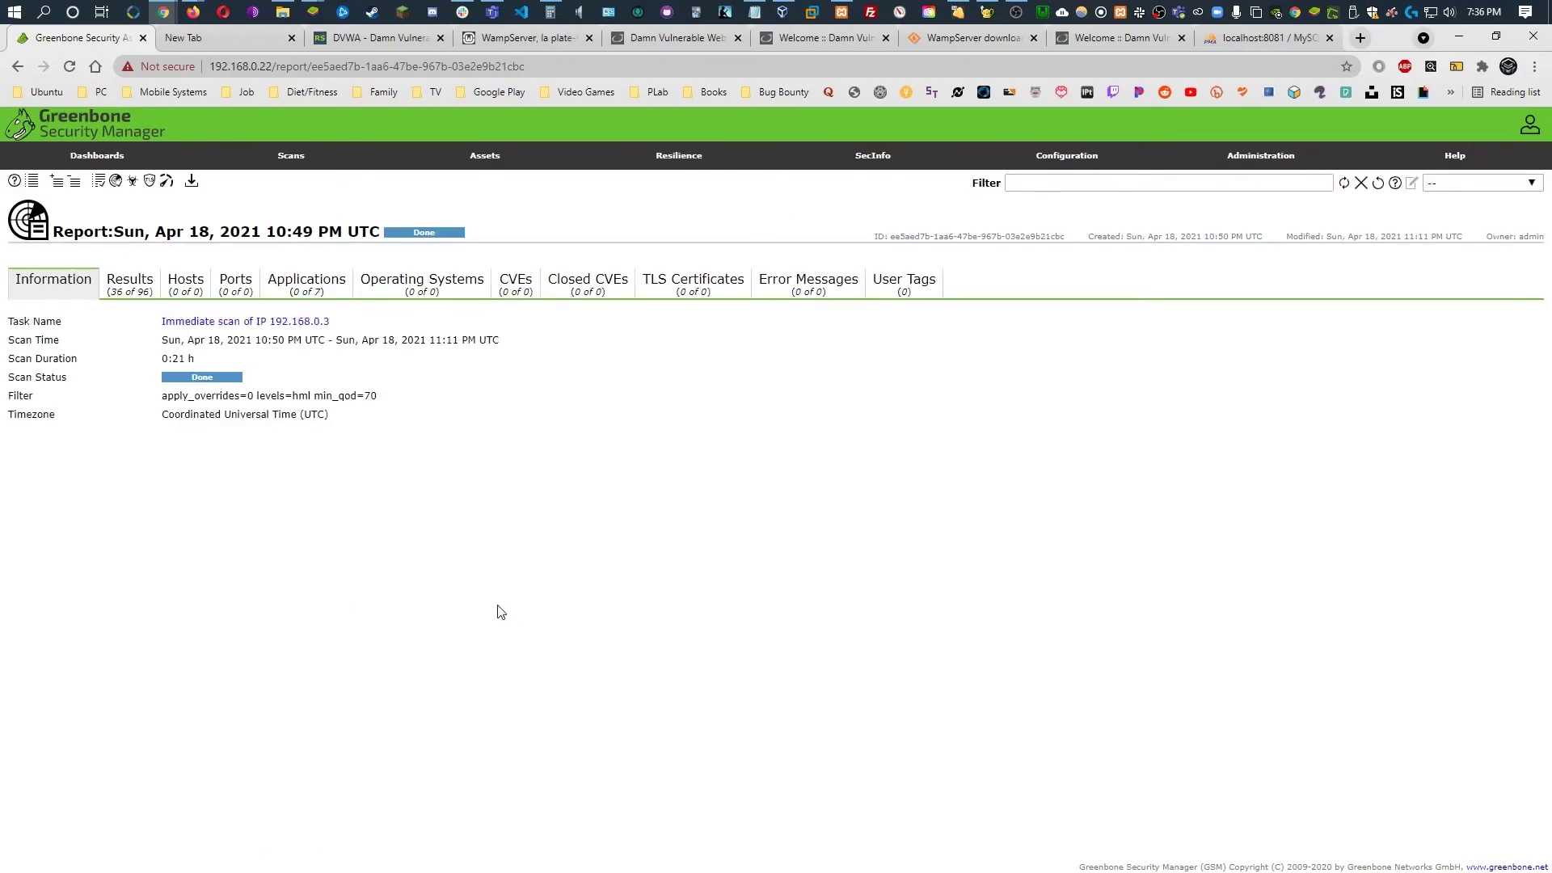
{"action": "left_click", "coordinate": [143, 289]}
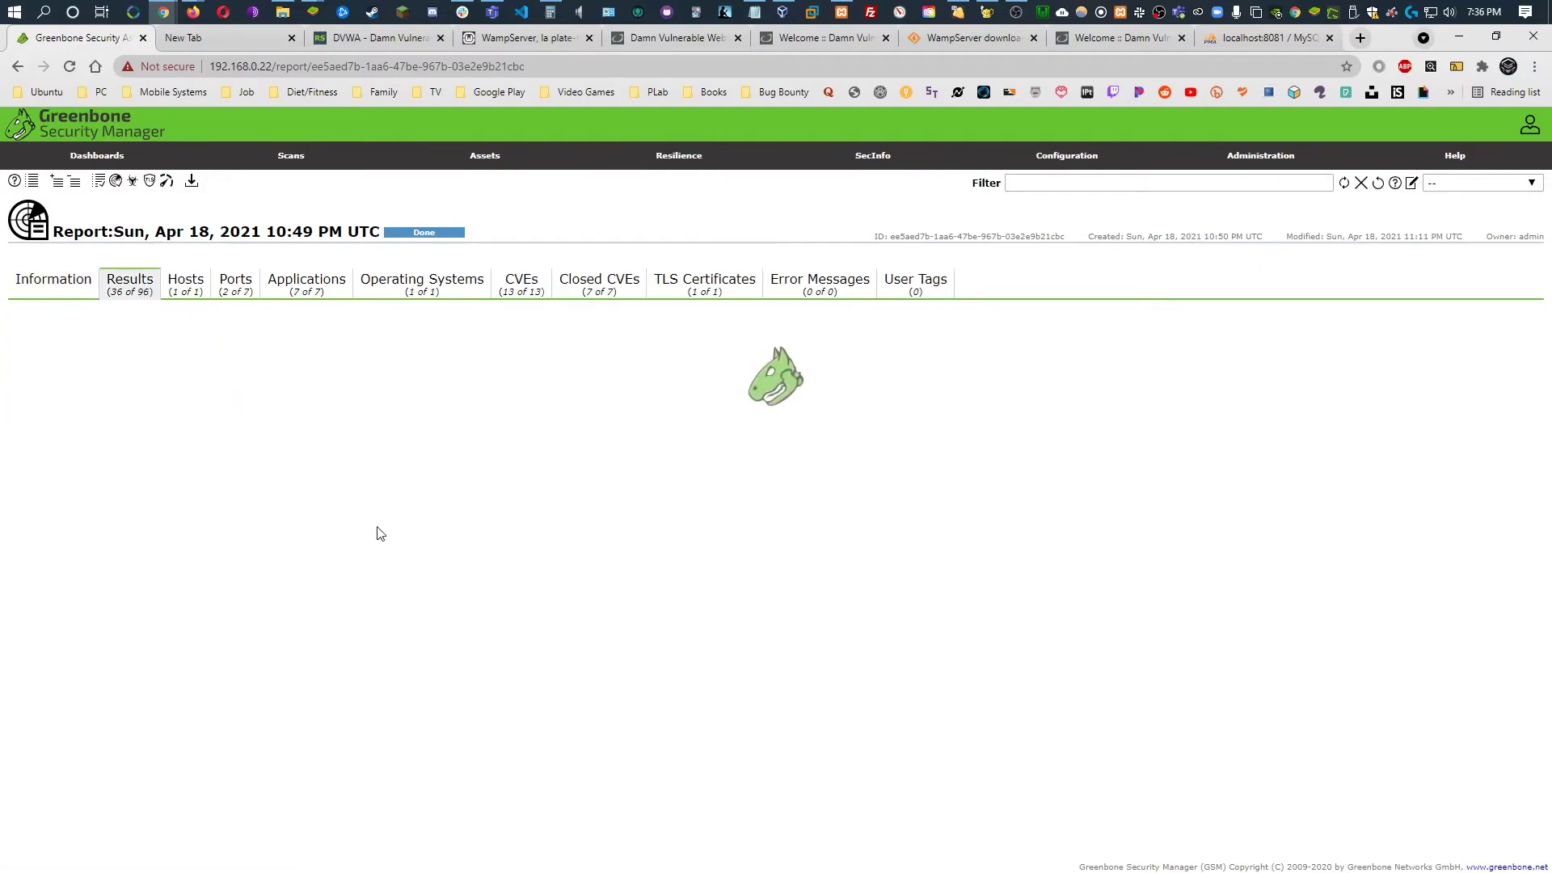
Scroll through the 36 vulnerability results, topped by High-severity End of Life findings
{"action": "scroll", "coordinate": [421, 533], "scroll_direction": "down", "scroll_amount": 4}
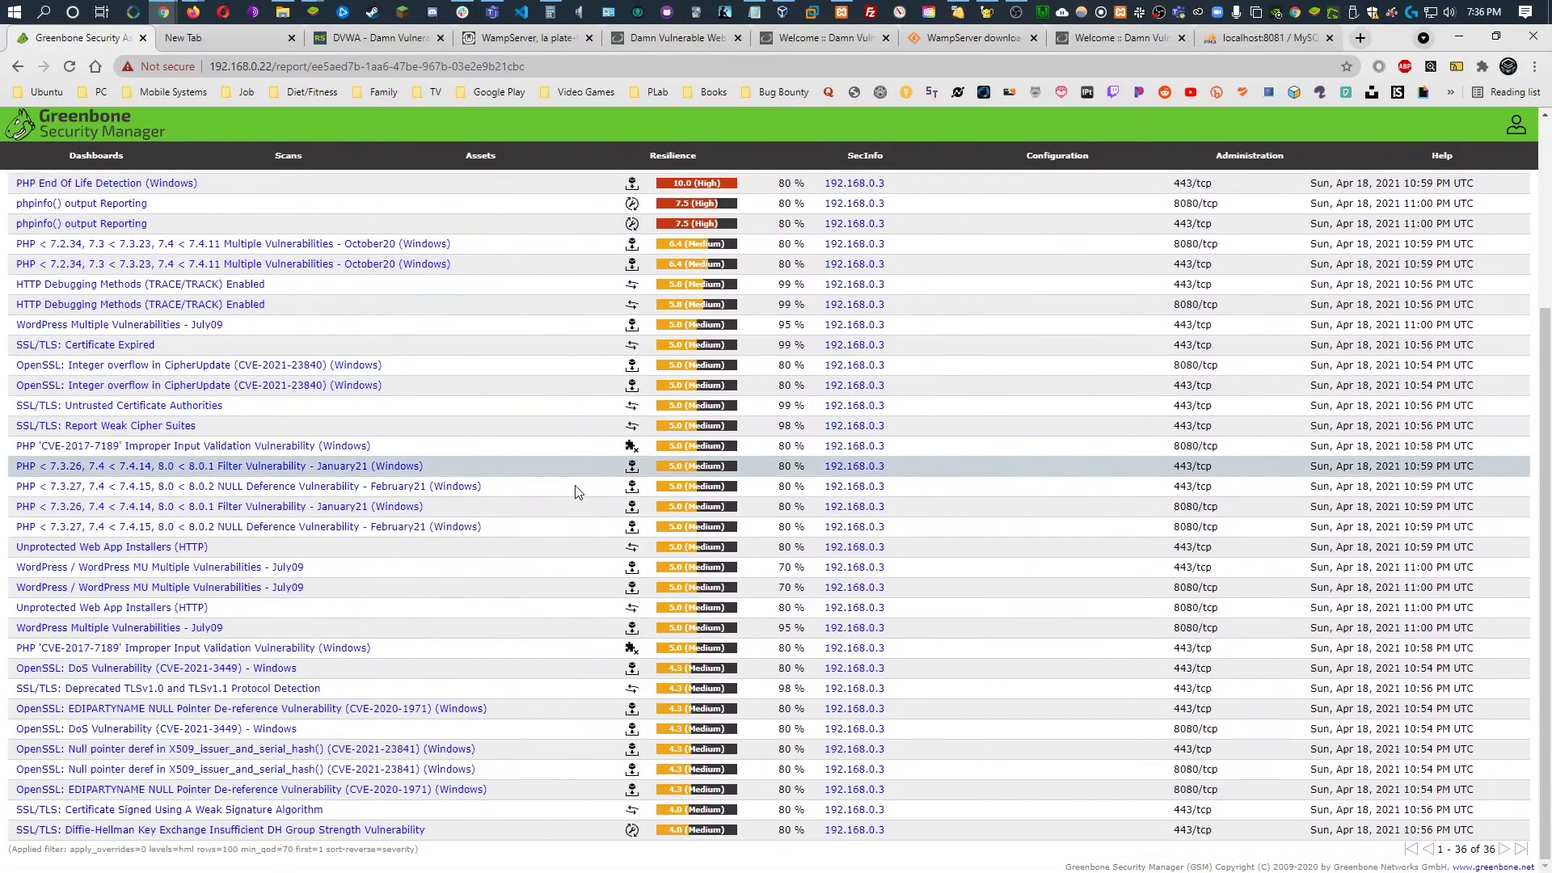
{"action": "scroll", "coordinate": [575, 487], "scroll_direction": "up", "scroll_amount": 4}
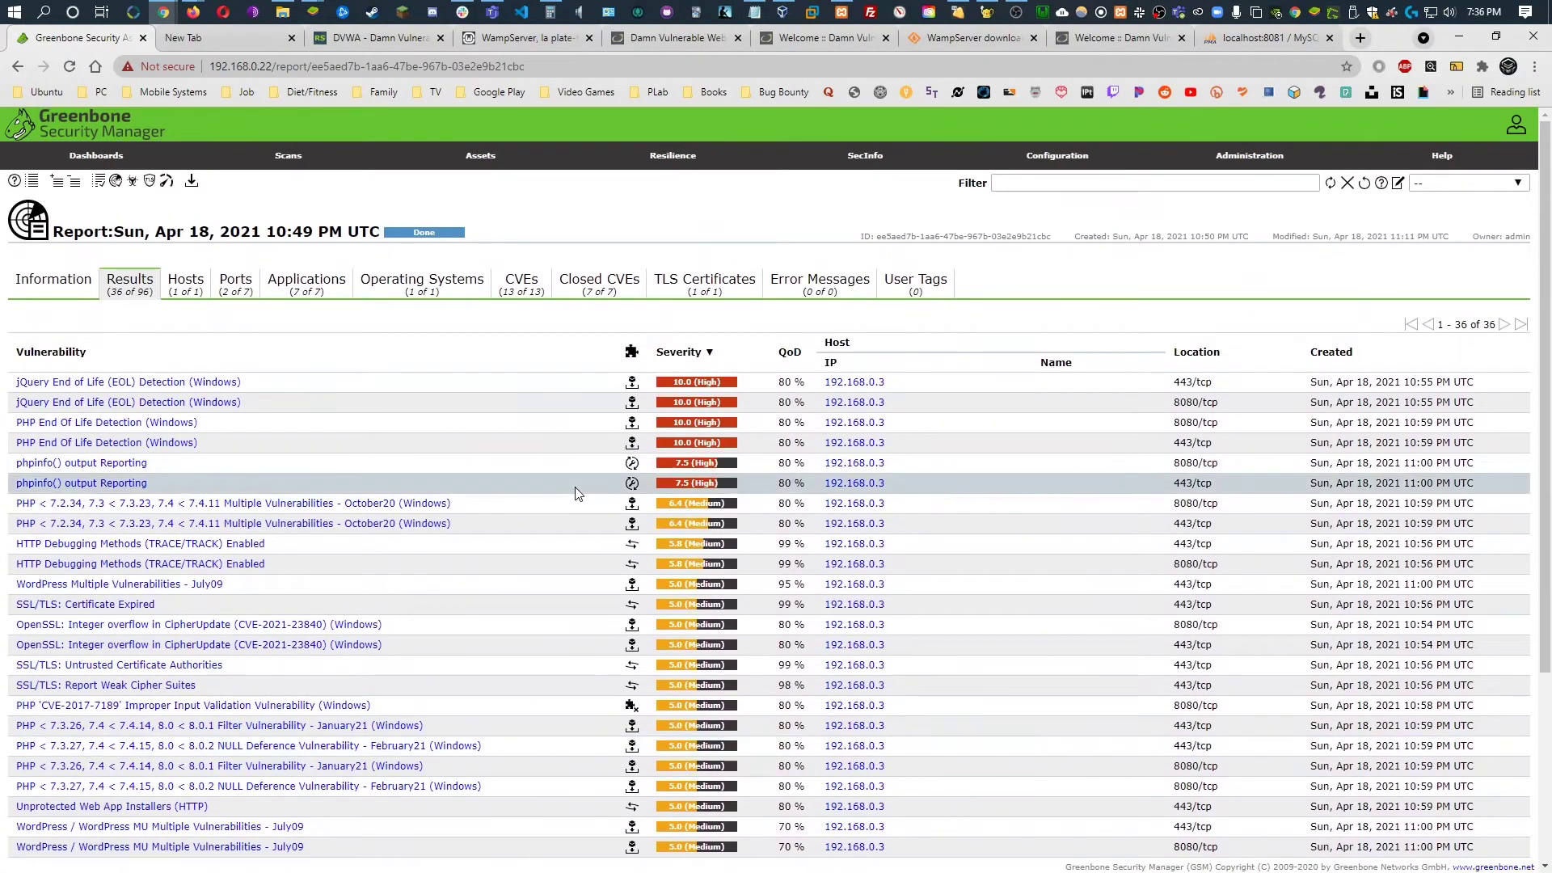
{"action": "scroll", "coordinate": [558, 495], "scroll_direction": "down", "scroll_amount": 3}
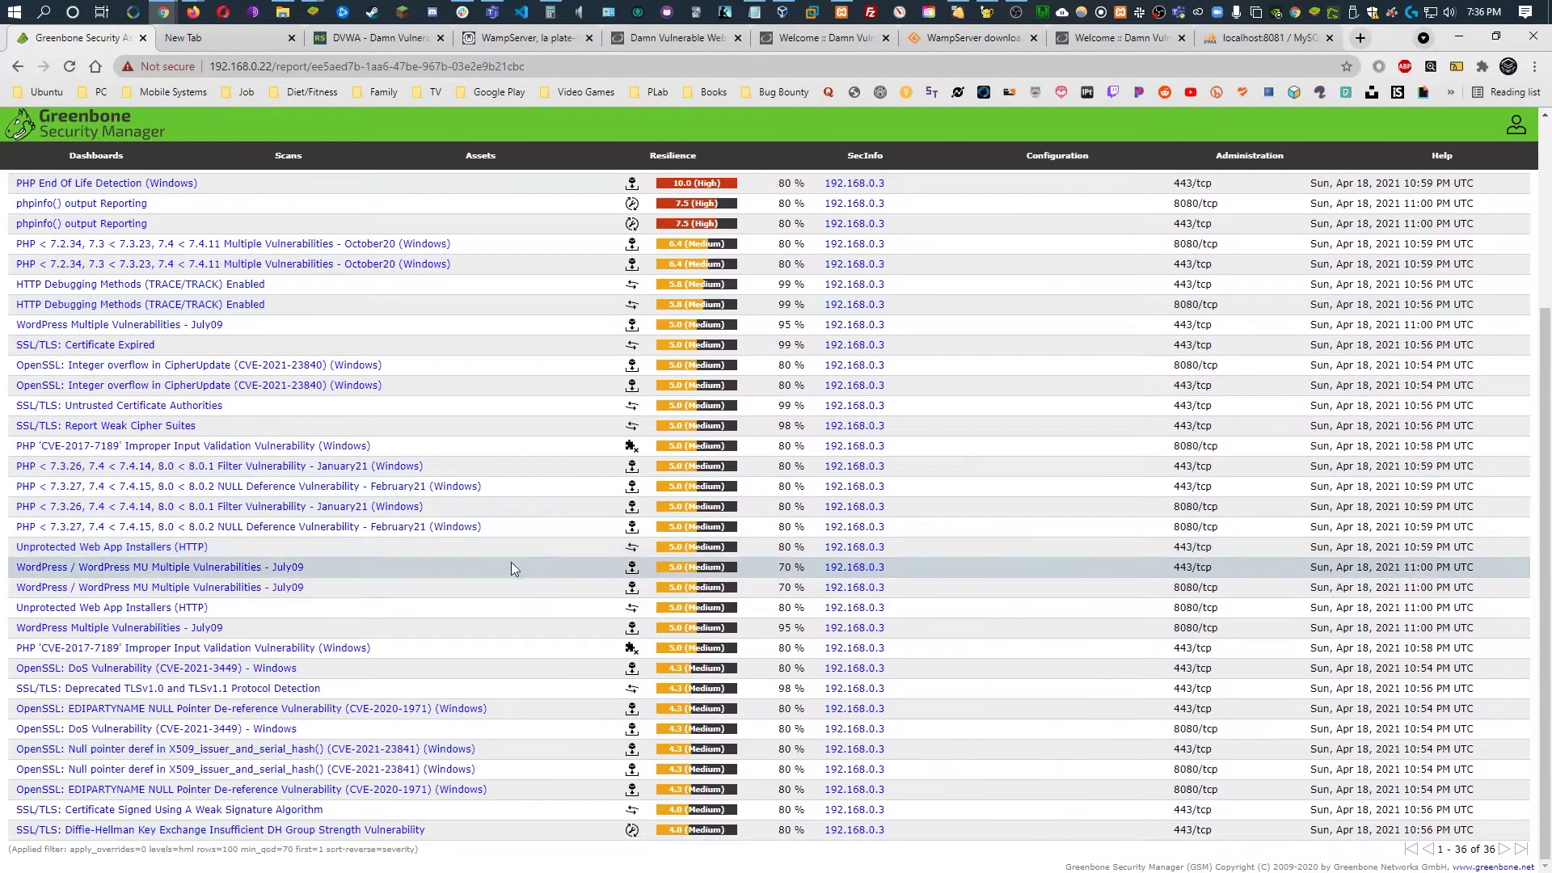
{"action": "scroll", "coordinate": [517, 576], "scroll_direction": "up", "scroll_amount": 3}
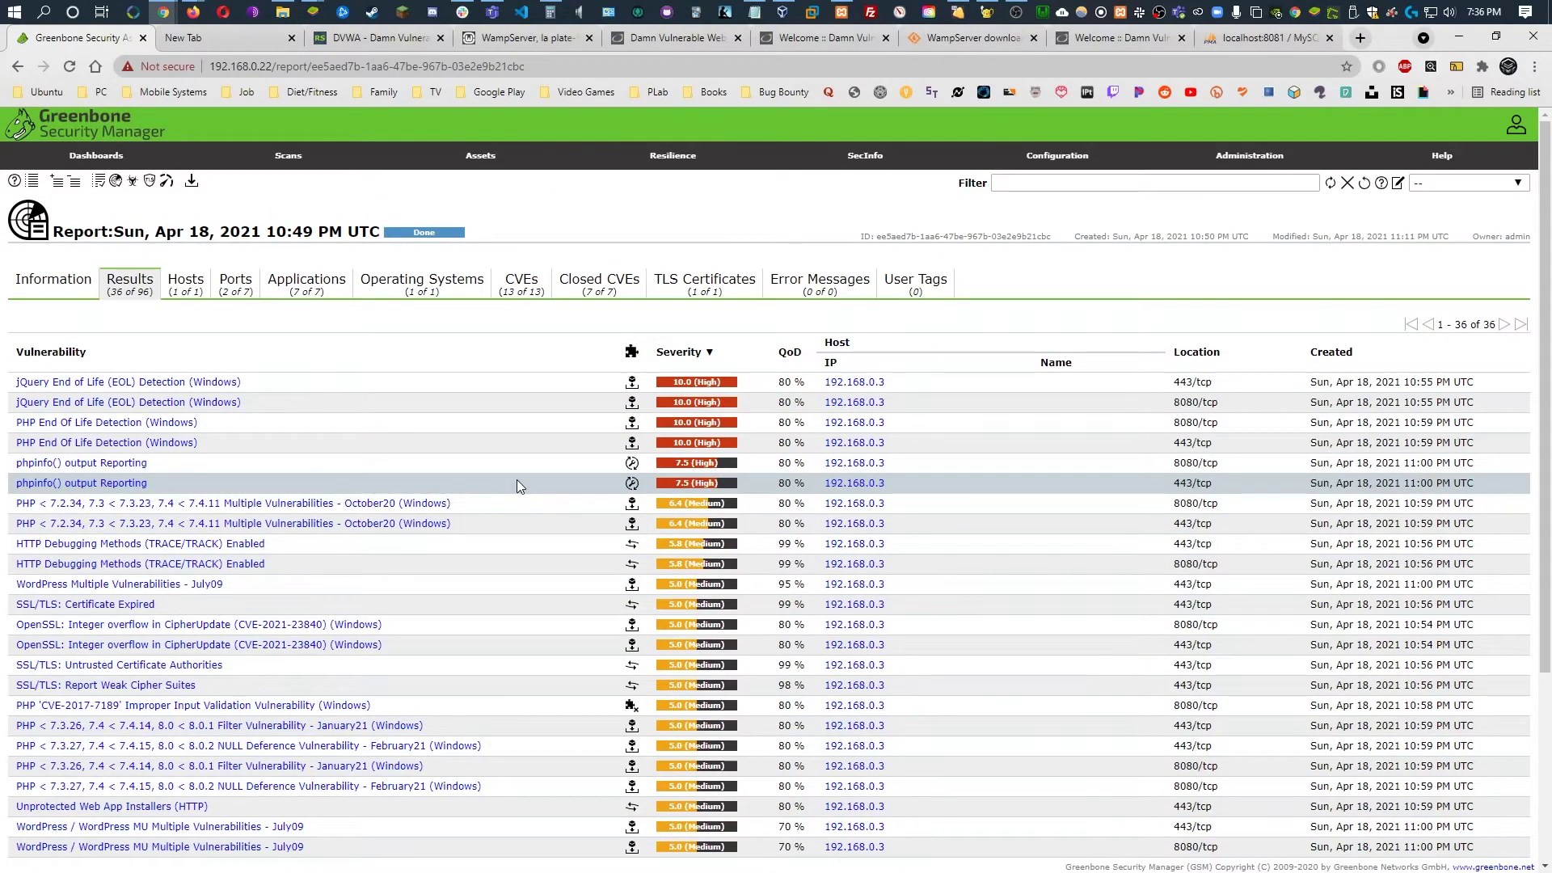
{"action": "scroll", "coordinate": [517, 480], "scroll_direction": "down", "scroll_amount": 1}
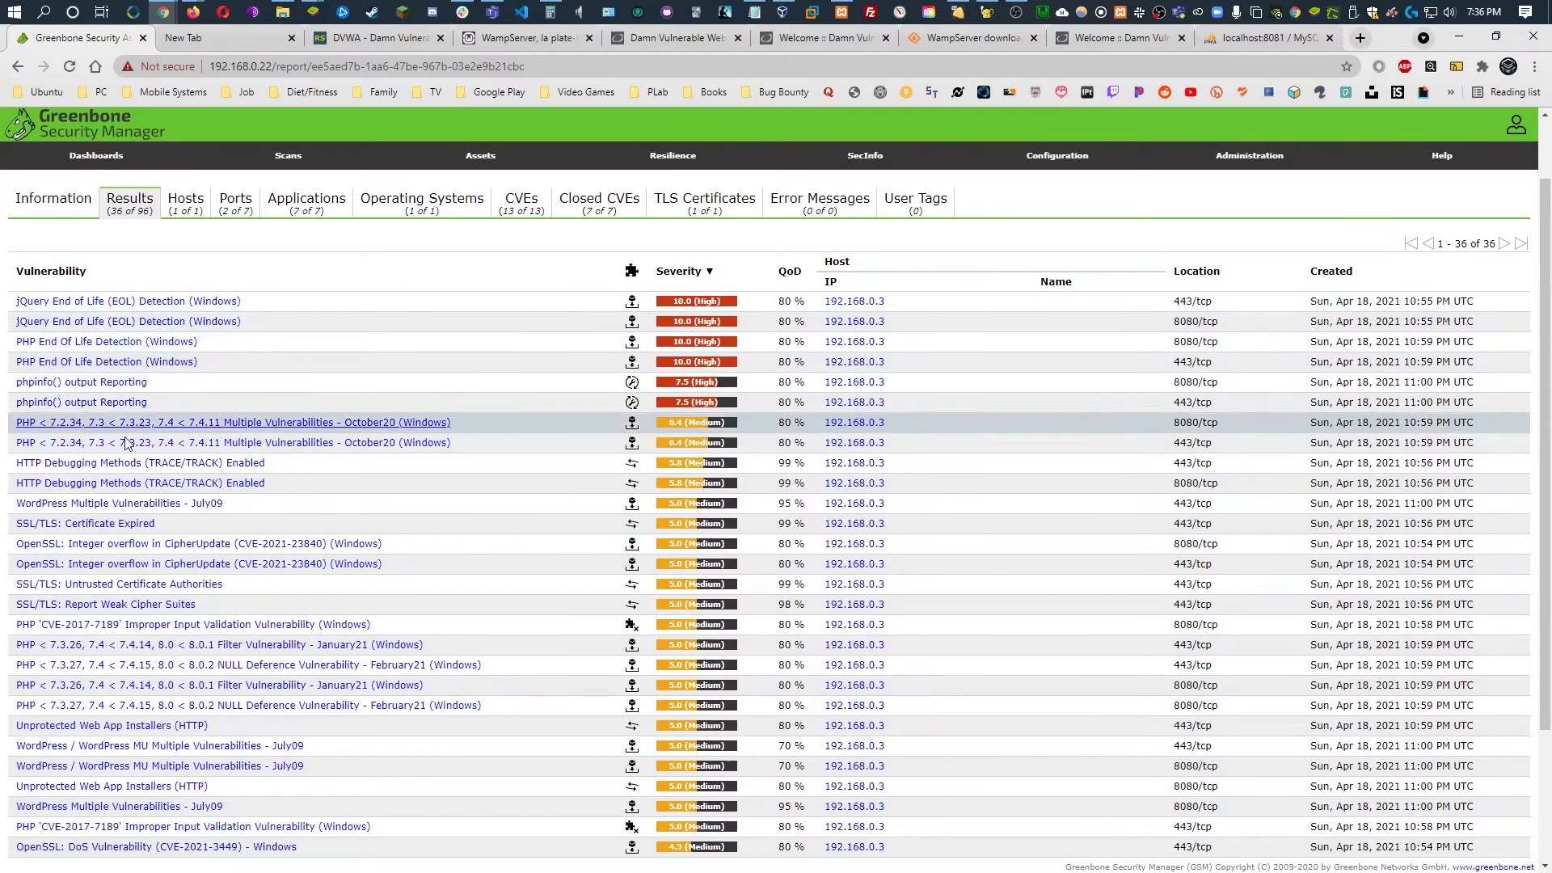
{"action": "scroll", "coordinate": [125, 428], "scroll_direction": "down", "scroll_amount": 2}
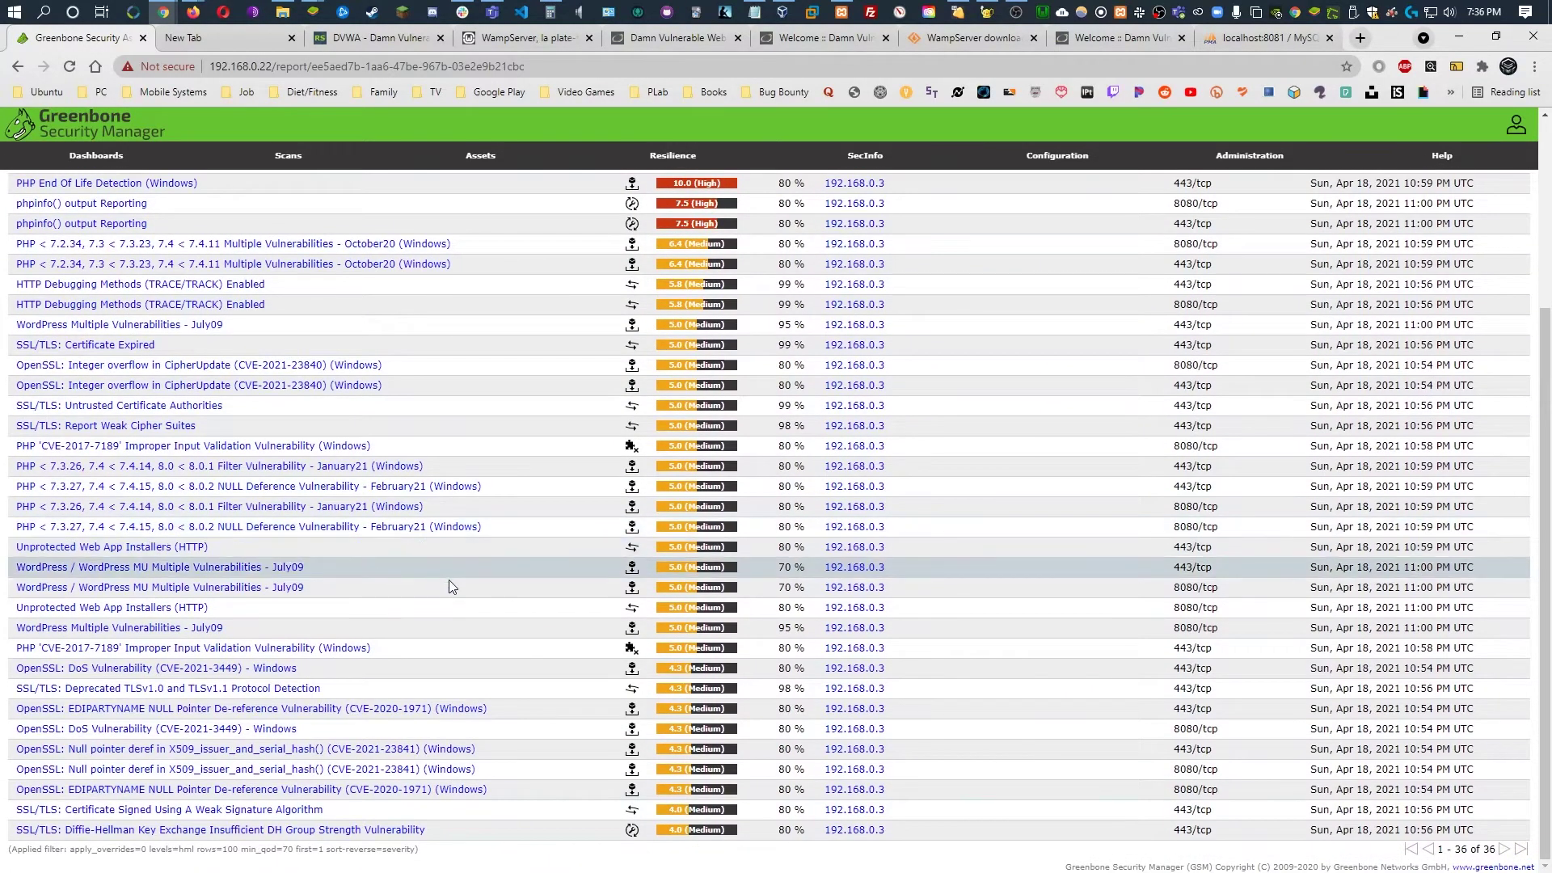
{"action": "scroll", "coordinate": [527, 598], "scroll_direction": "up", "scroll_amount": 3}
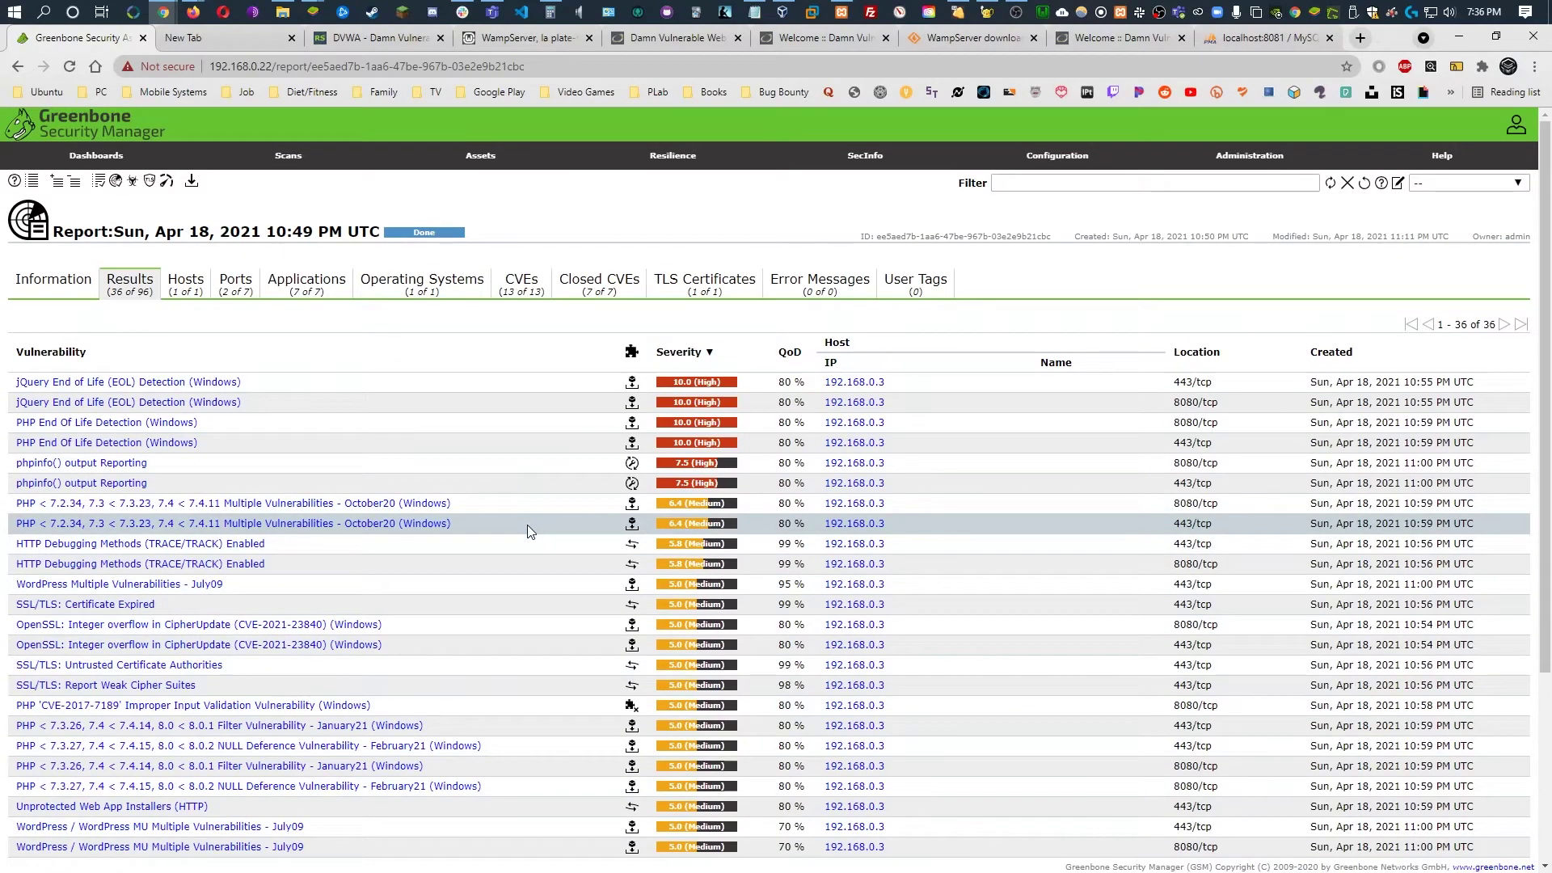
{"action": "scroll", "coordinate": [527, 525], "scroll_direction": "down", "scroll_amount": 3}
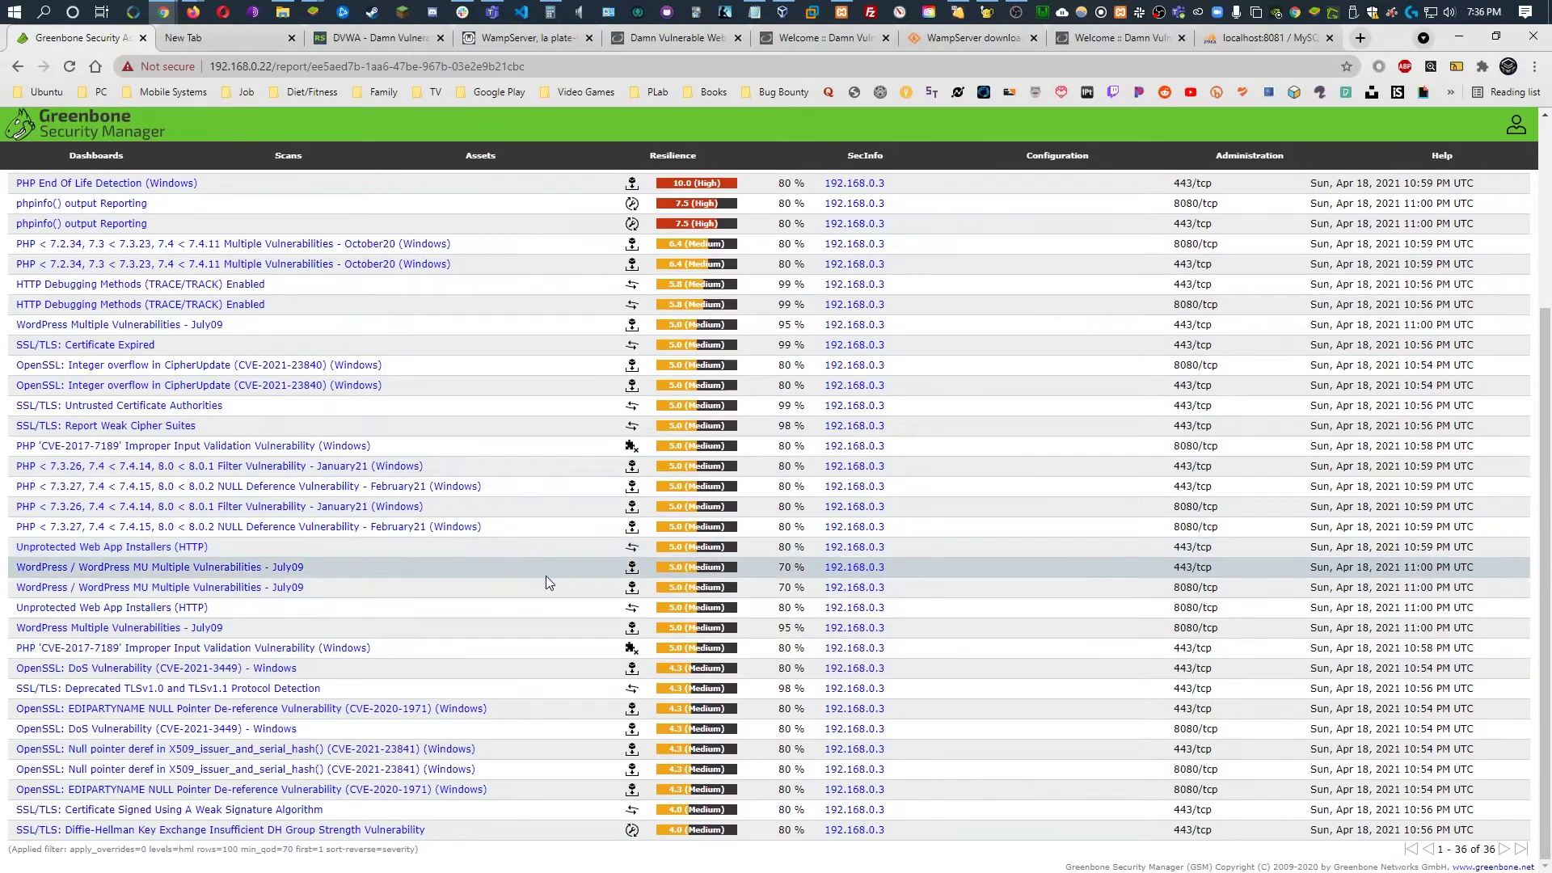
{"action": "scroll", "coordinate": [546, 575], "scroll_direction": "up", "scroll_amount": 3}
{"action": "scroll", "coordinate": [508, 491], "scroll_direction": "down", "scroll_amount": 3}
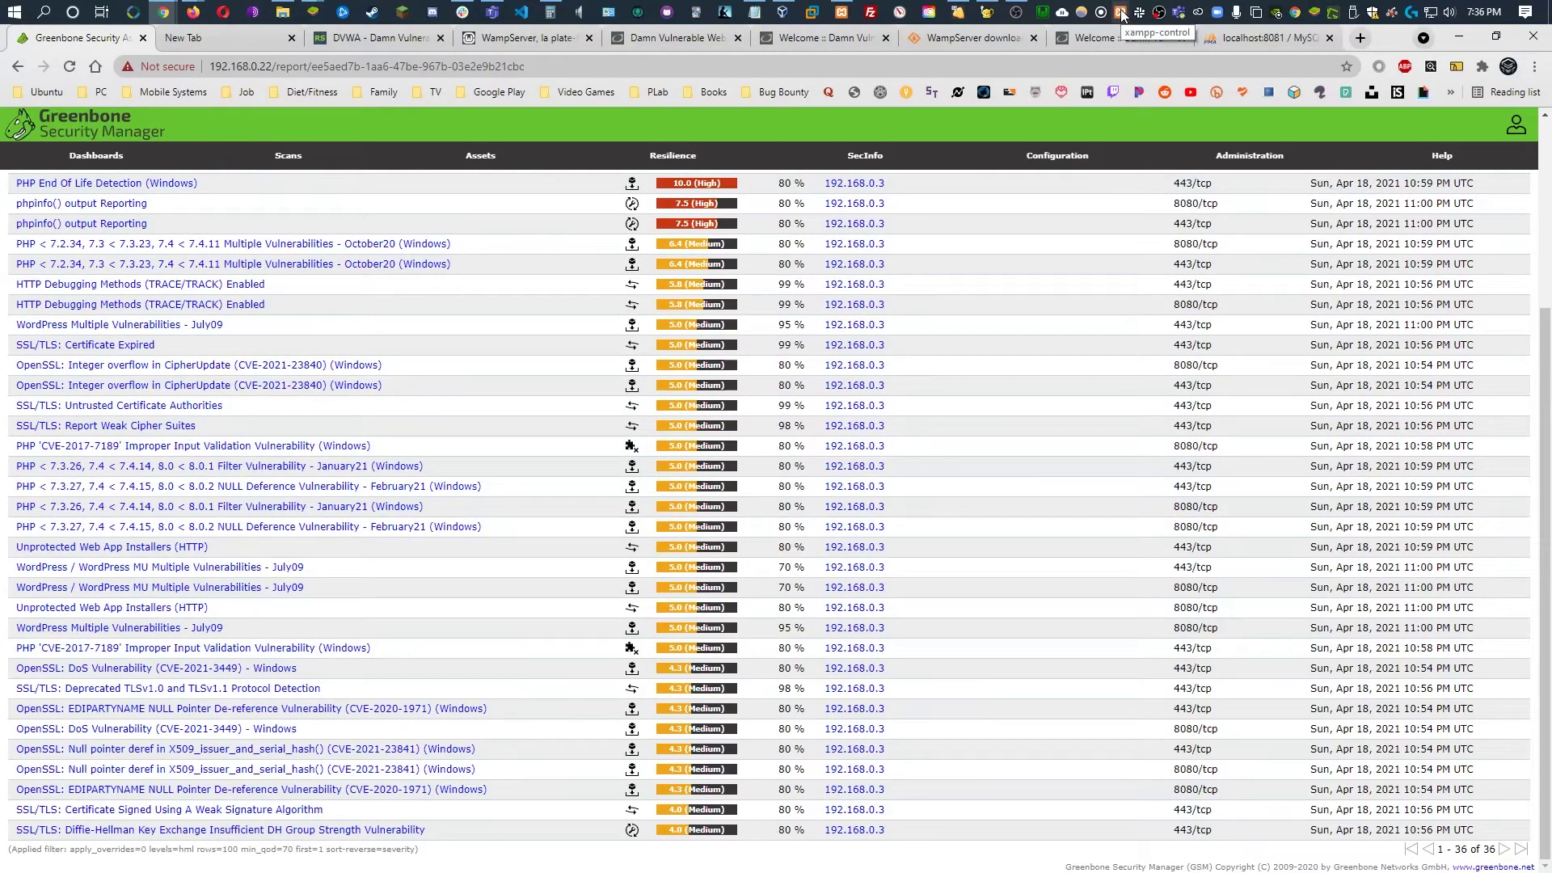
Delete the old dvwa folder from C:\xampp\htdocs and minimize Explorer
{"action": "left_click", "coordinate": [283, 12]}
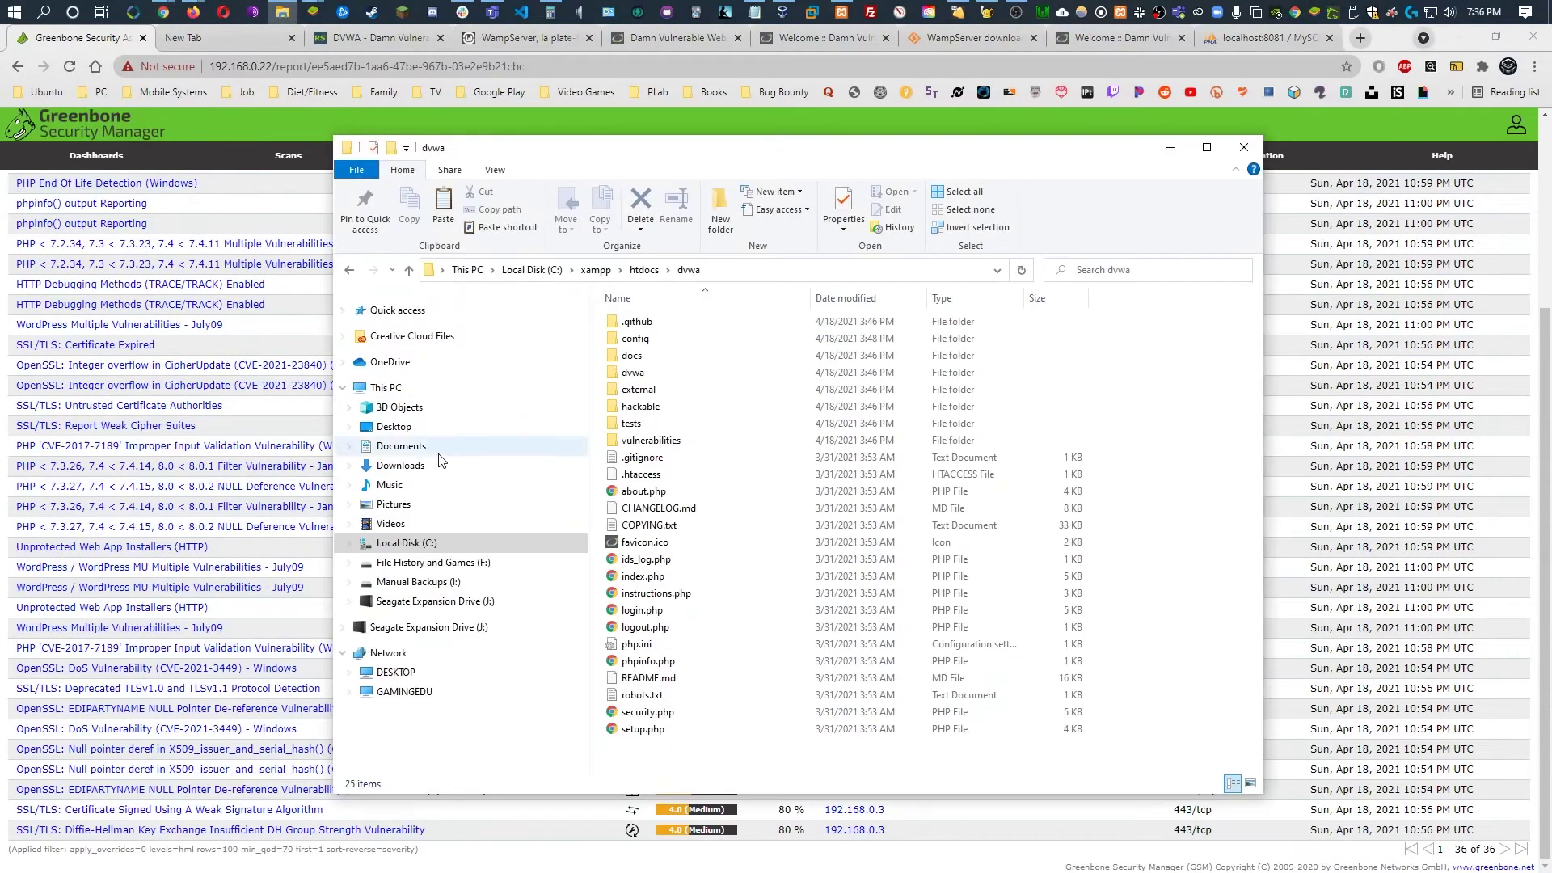
{"action": "left_click", "coordinate": [604, 274]}
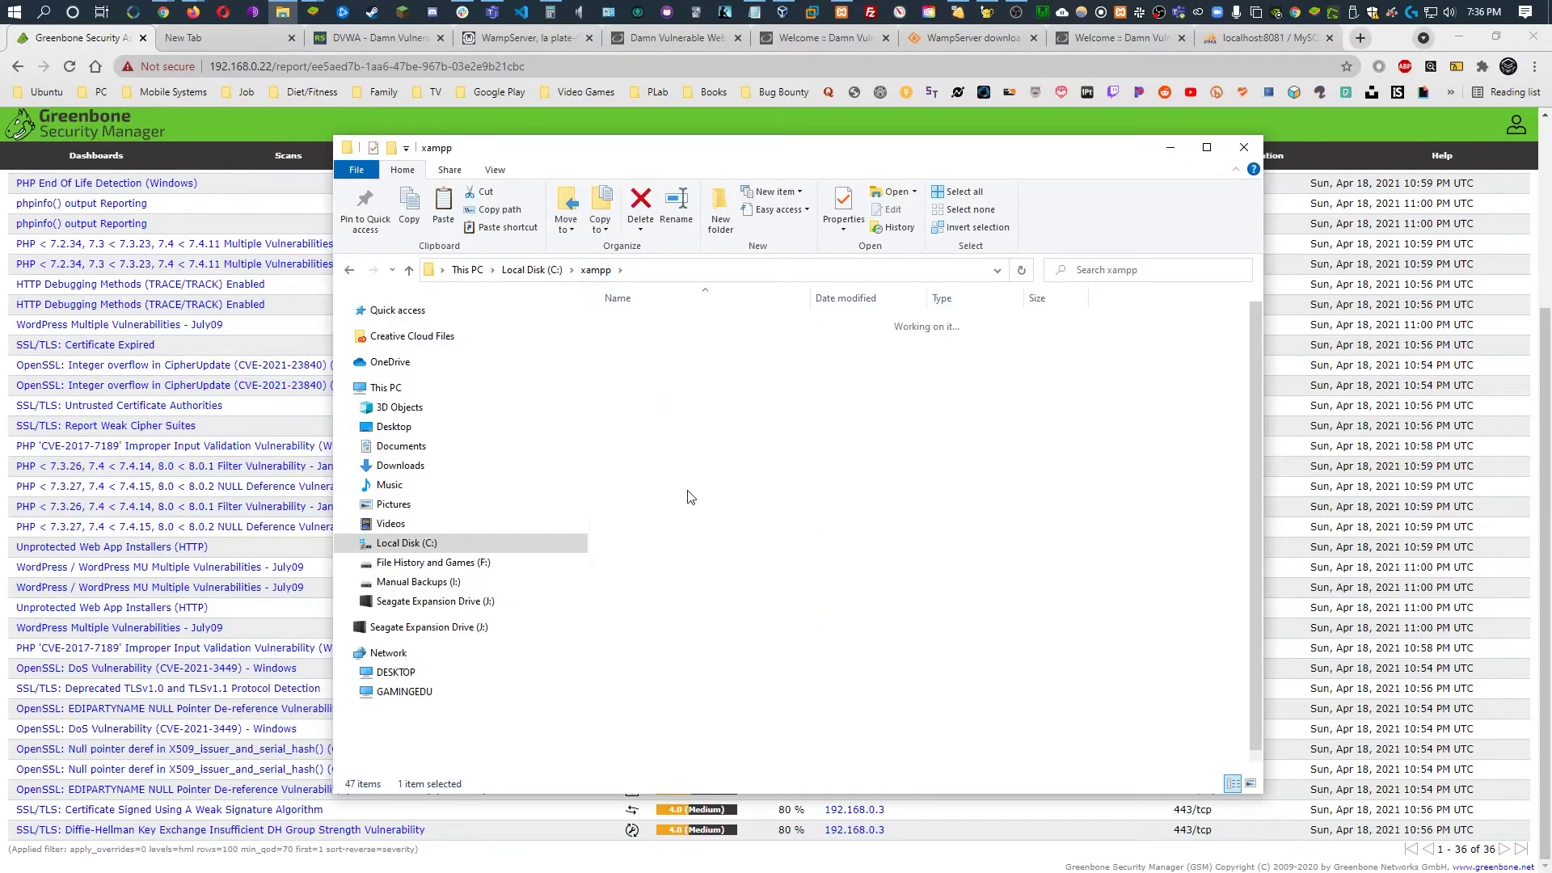
{"action": "left_click", "coordinate": [596, 270]}
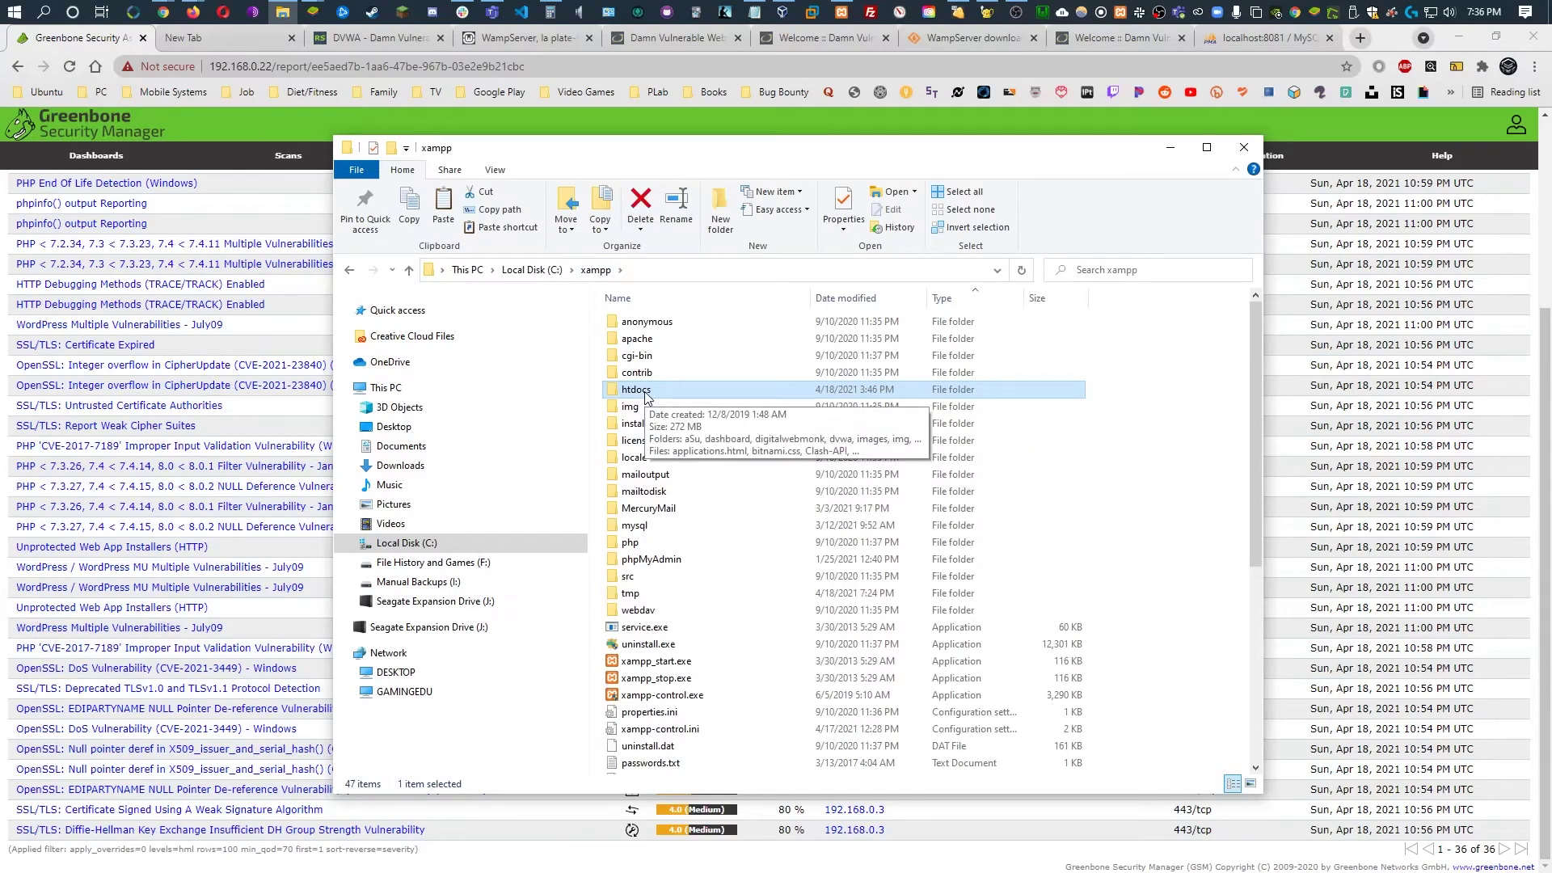
{"action": "double_click", "coordinate": [646, 394]}
{"action": "left_click", "coordinate": [666, 377]}
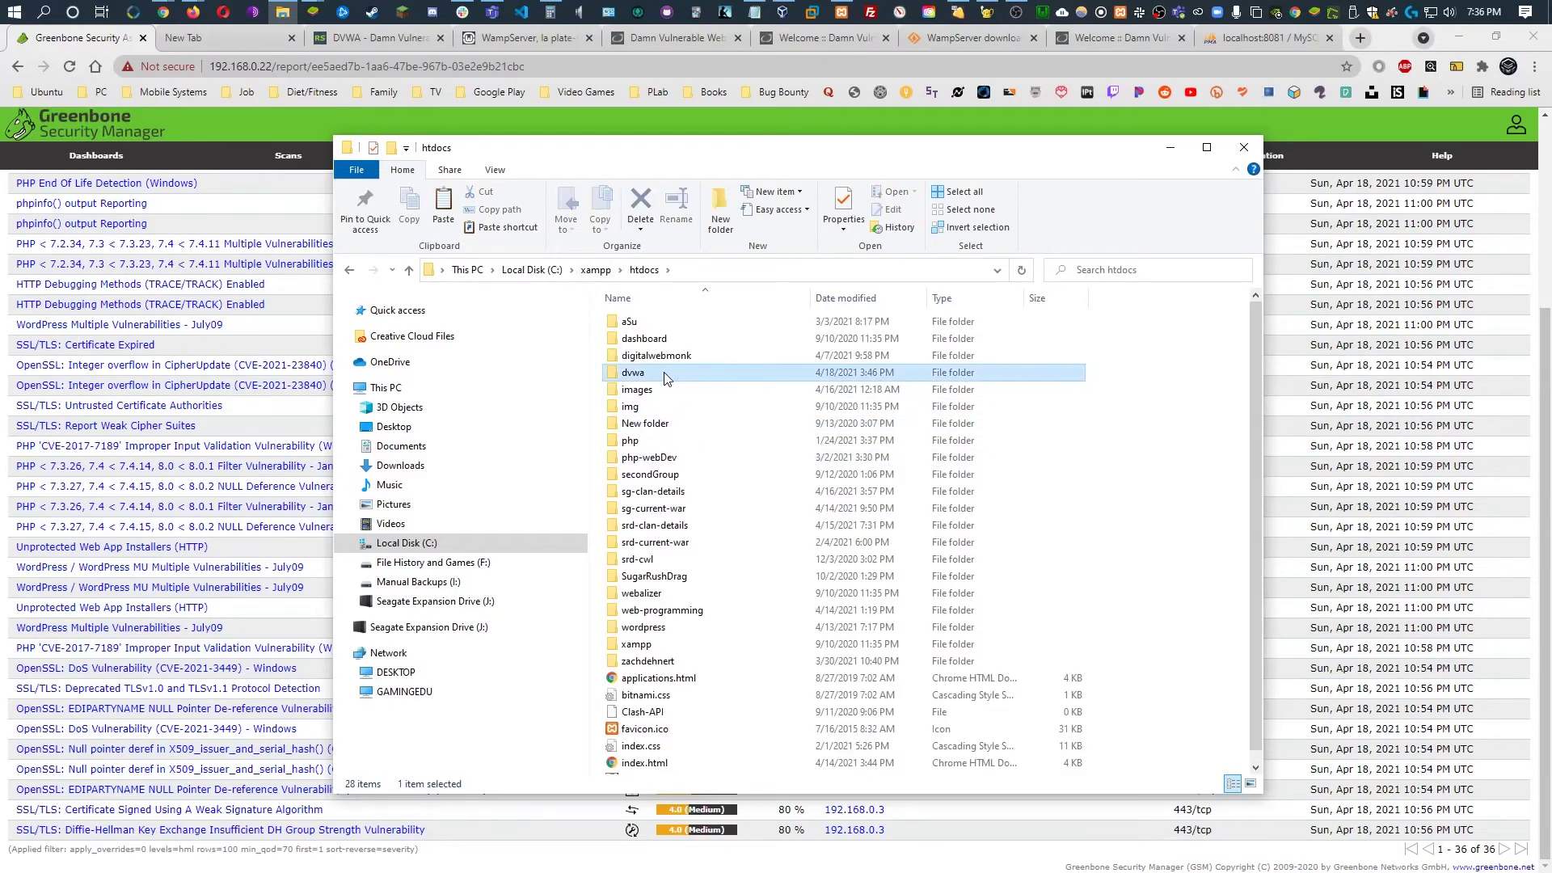
{"action": "key", "text": "Delete"}
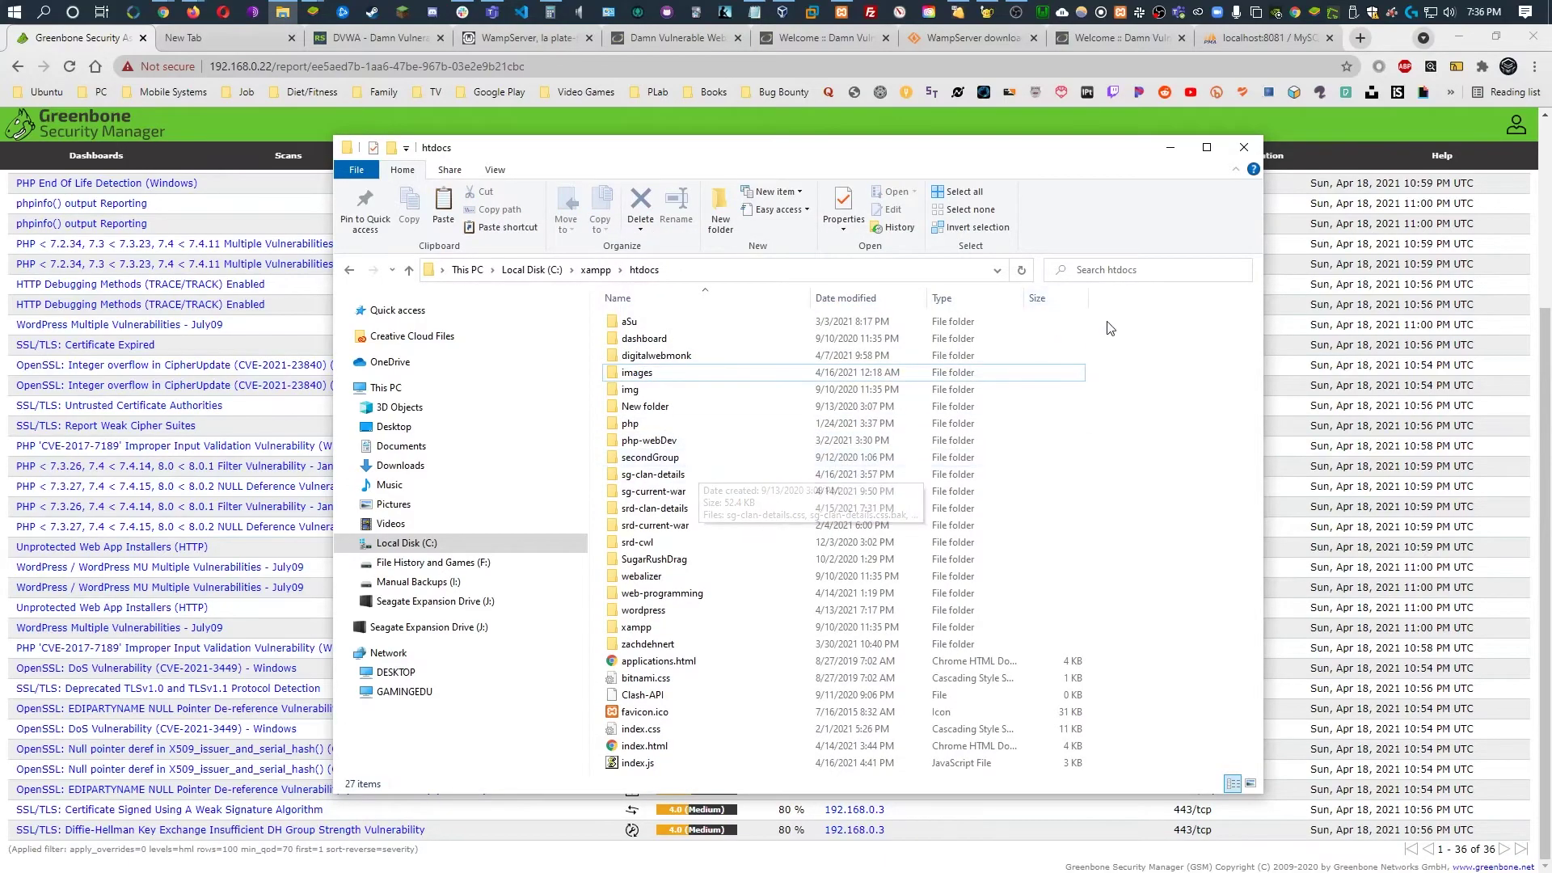
{"action": "left_click", "coordinate": [1170, 148]}
{"action": "mouse_move", "coordinate": [1182, 184]}
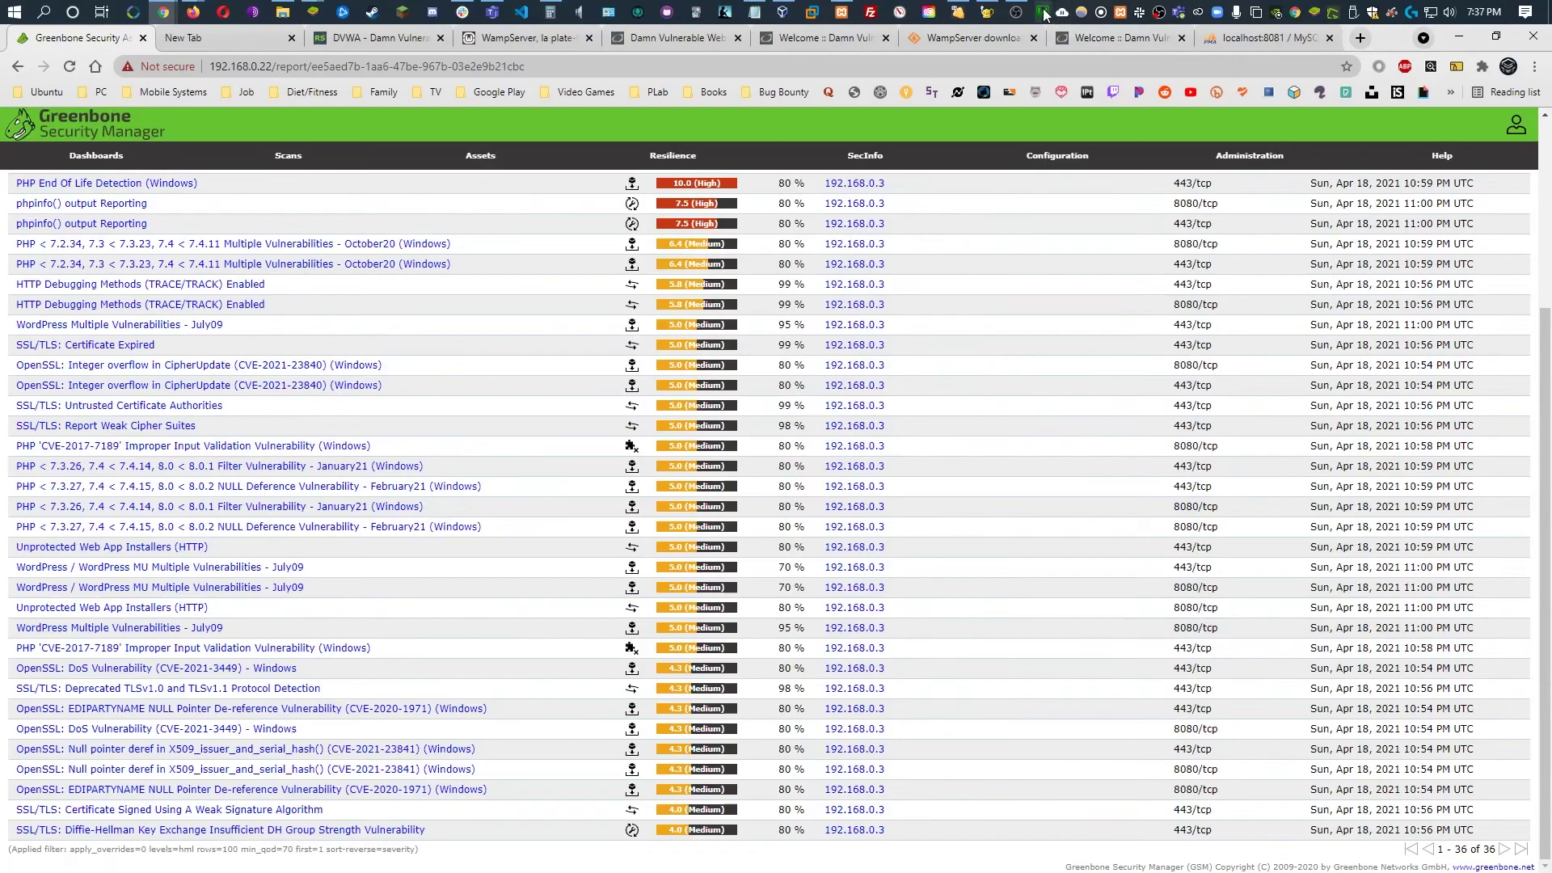
Confirm the dvwa folder sits in C:\wamp64\www, close Explorer, and open WampServer's tray menu
{"action": "left_click", "coordinate": [282, 11]}
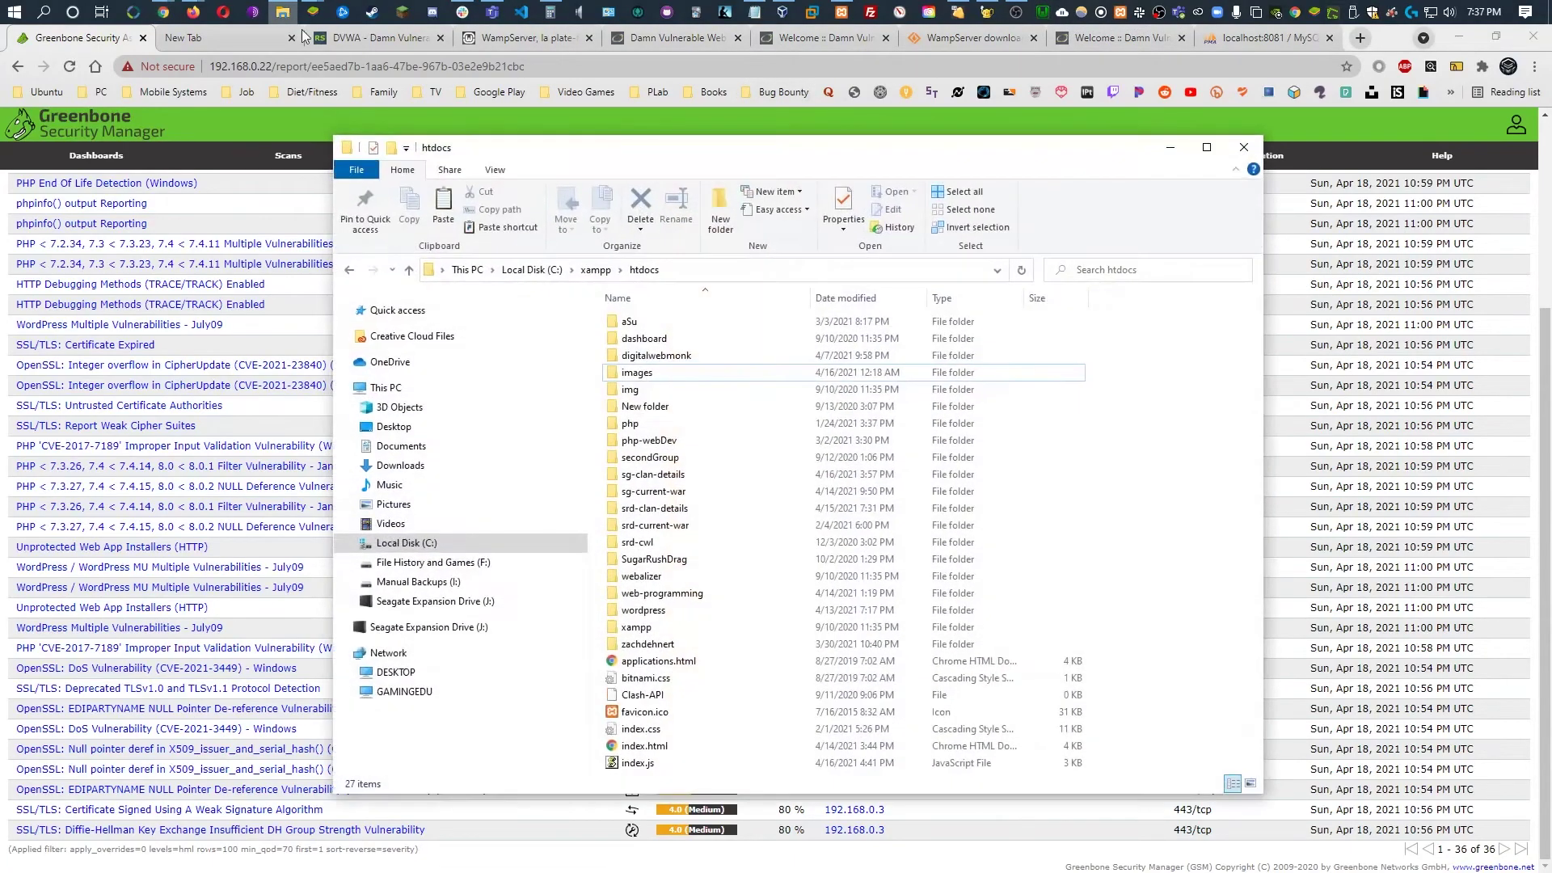
{"action": "left_click", "coordinate": [420, 544]}
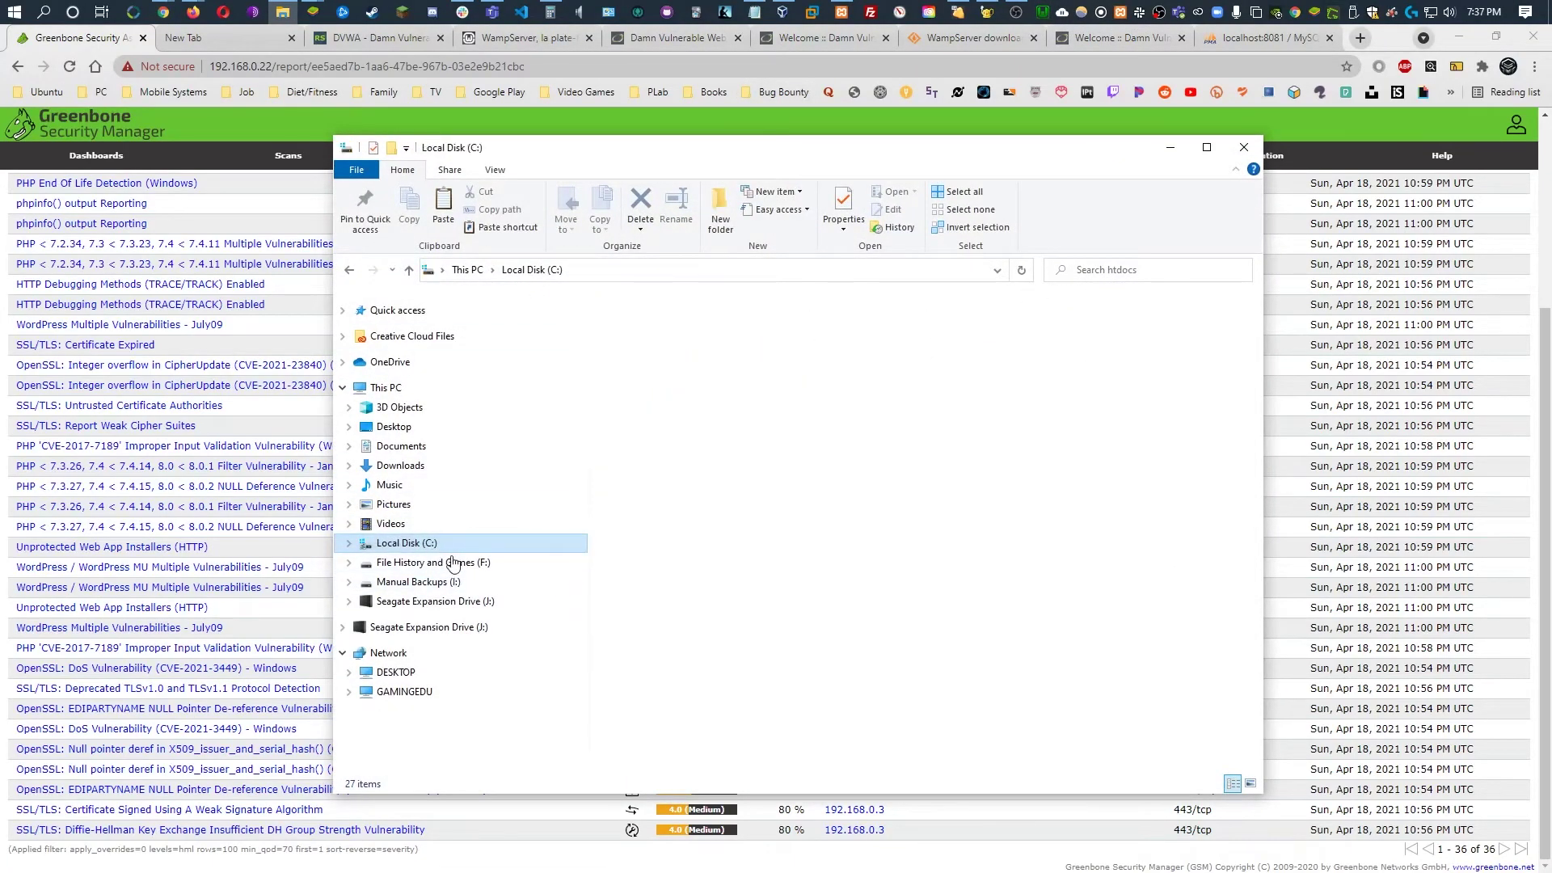
{"action": "left_click", "coordinate": [652, 577]}
{"action": "double_click", "coordinate": [651, 577]}
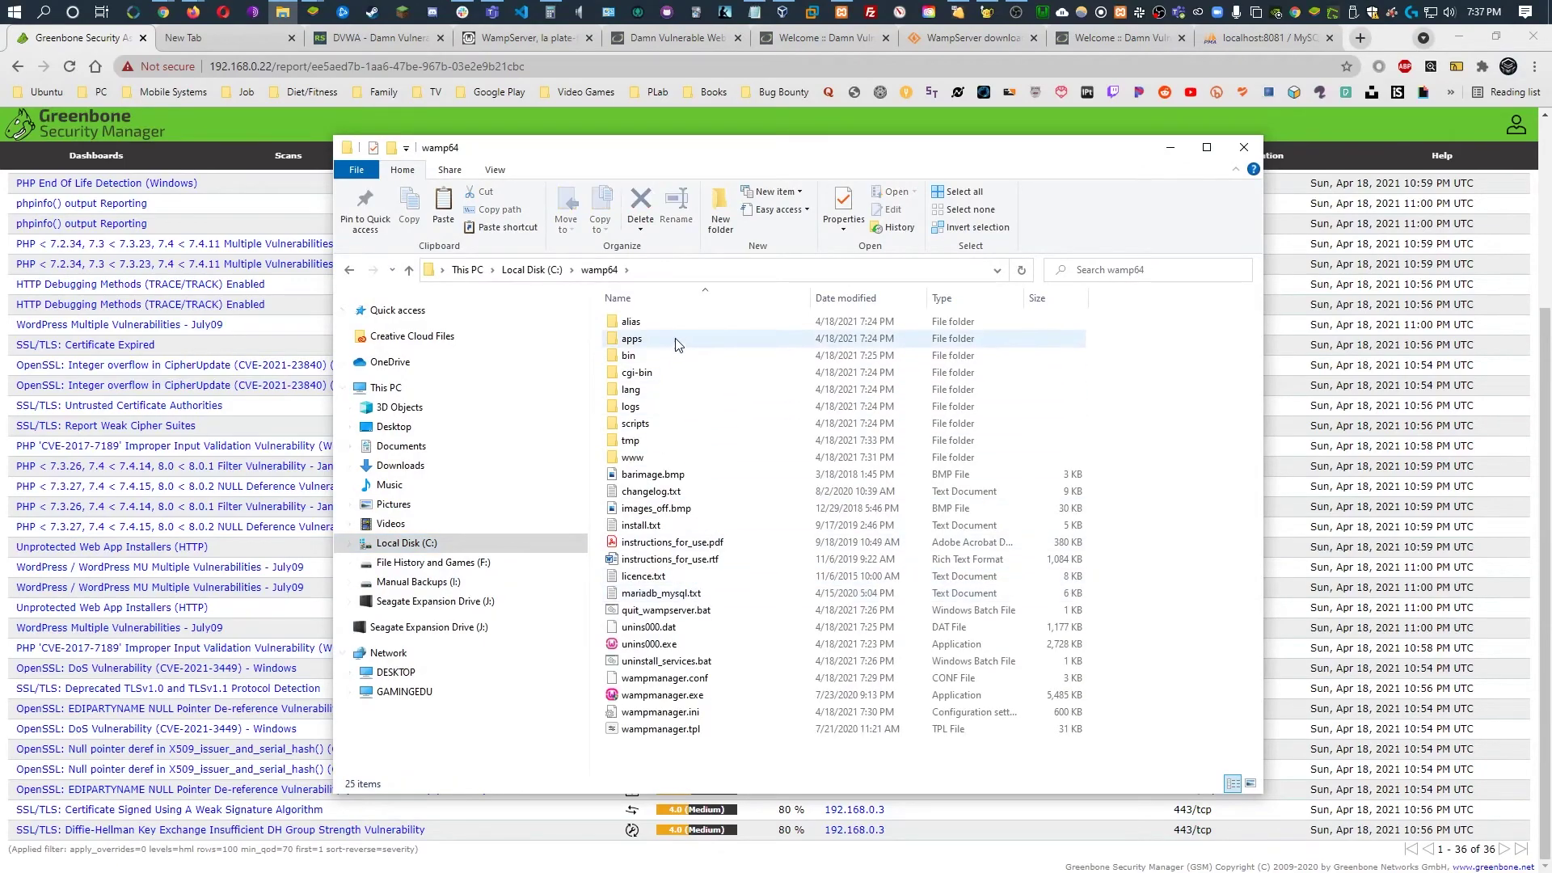
{"action": "double_click", "coordinate": [634, 457]}
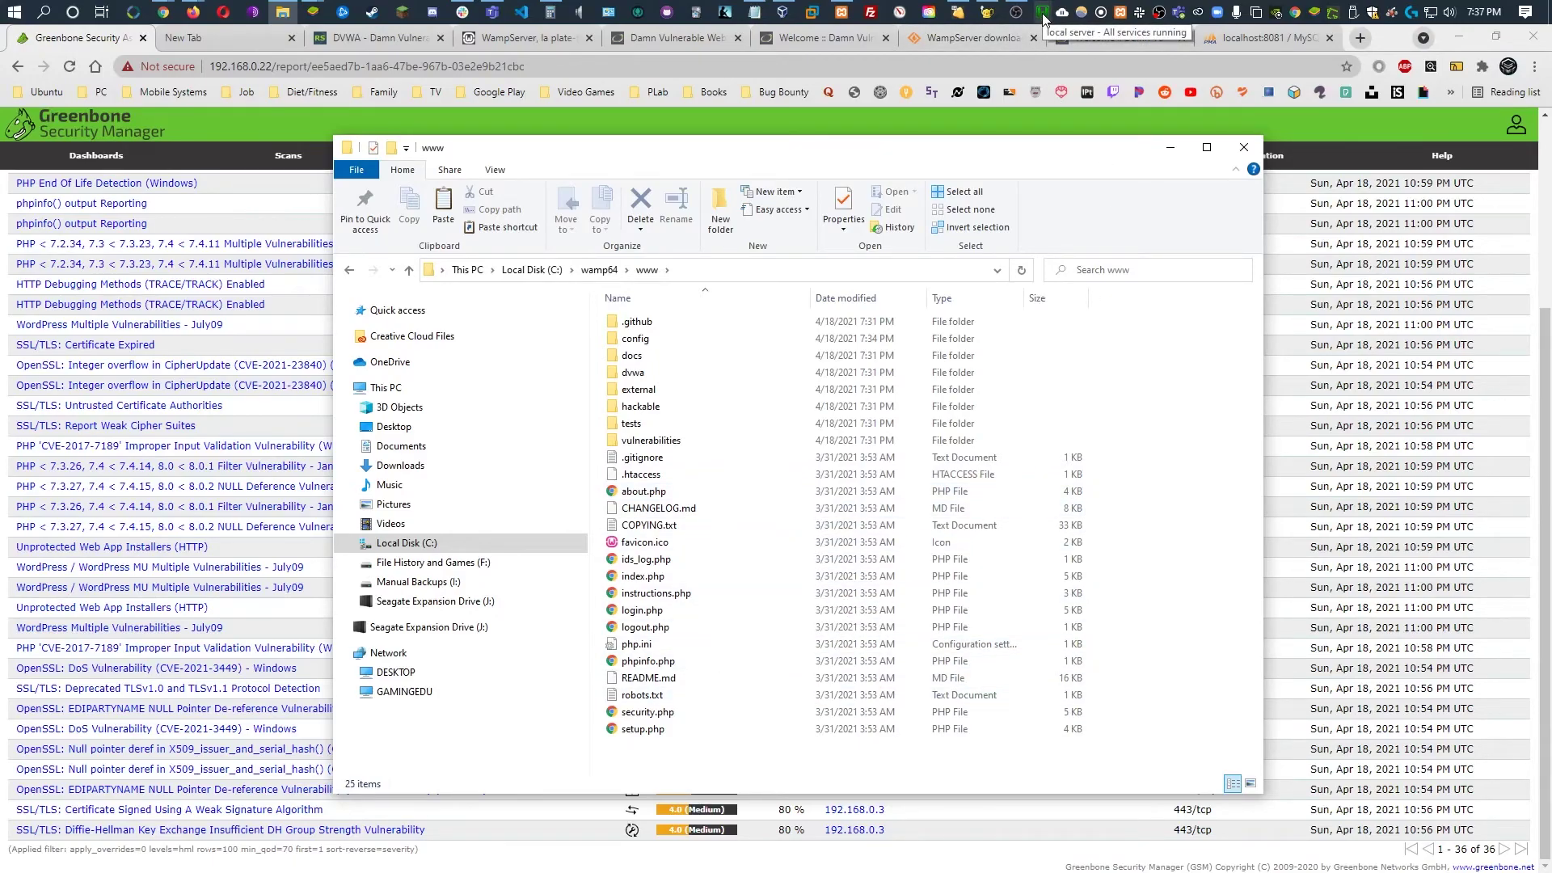
{"action": "left_click", "coordinate": [1275, 139]}
{"action": "right_click", "coordinate": [1044, 15]}
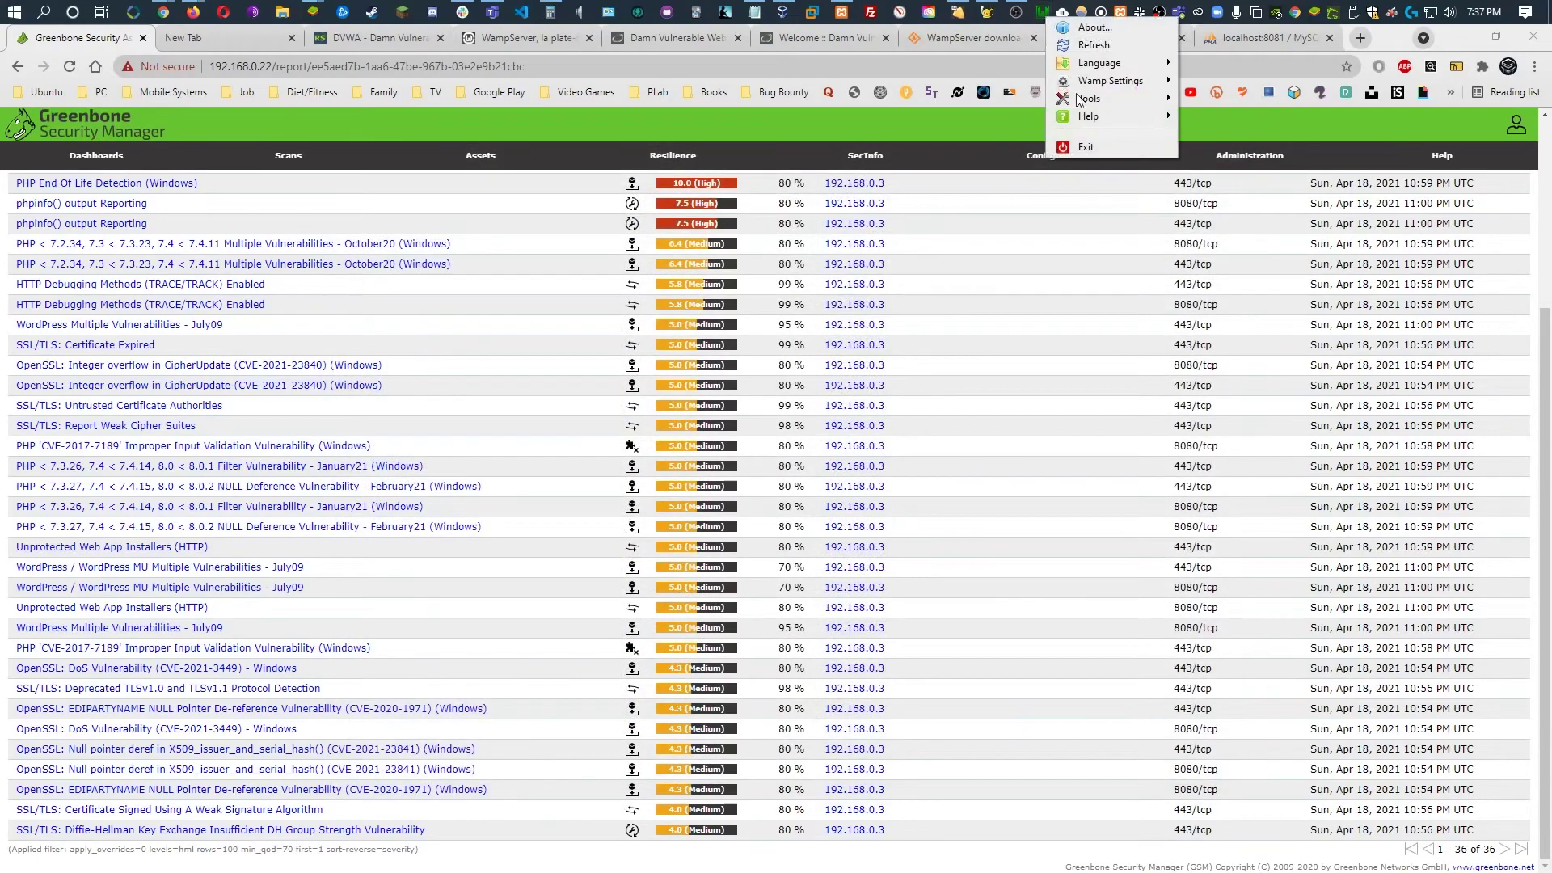
Exit WampServer and return the Greenbone results table for 192.168.0.3 to the top
{"action": "left_click", "coordinate": [1100, 147]}
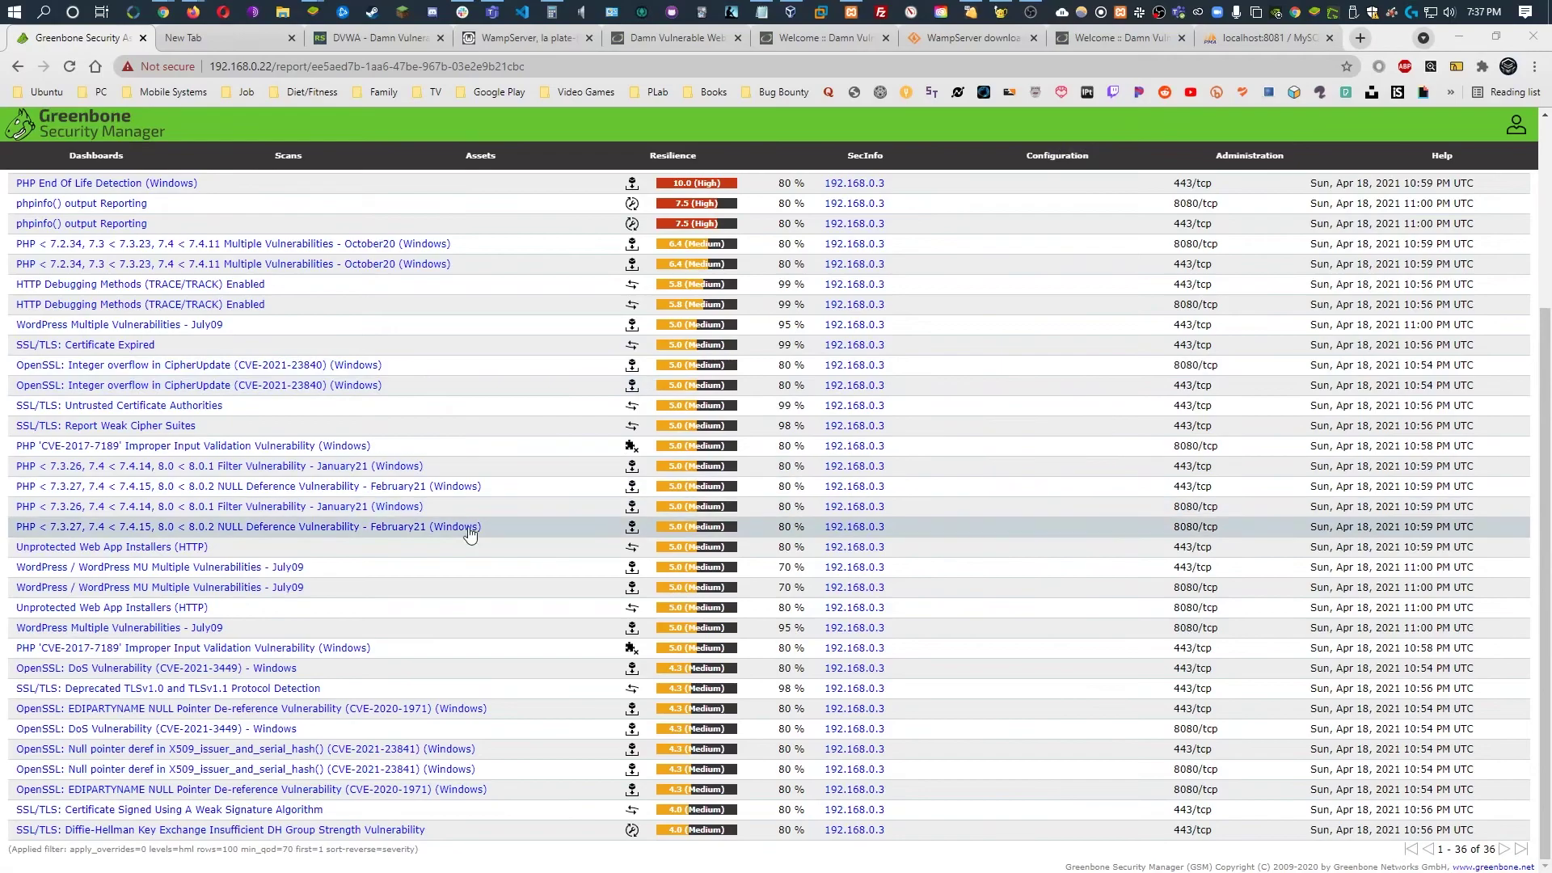
{"action": "scroll", "coordinate": [744, 410], "scroll_direction": "up", "scroll_amount": 3}
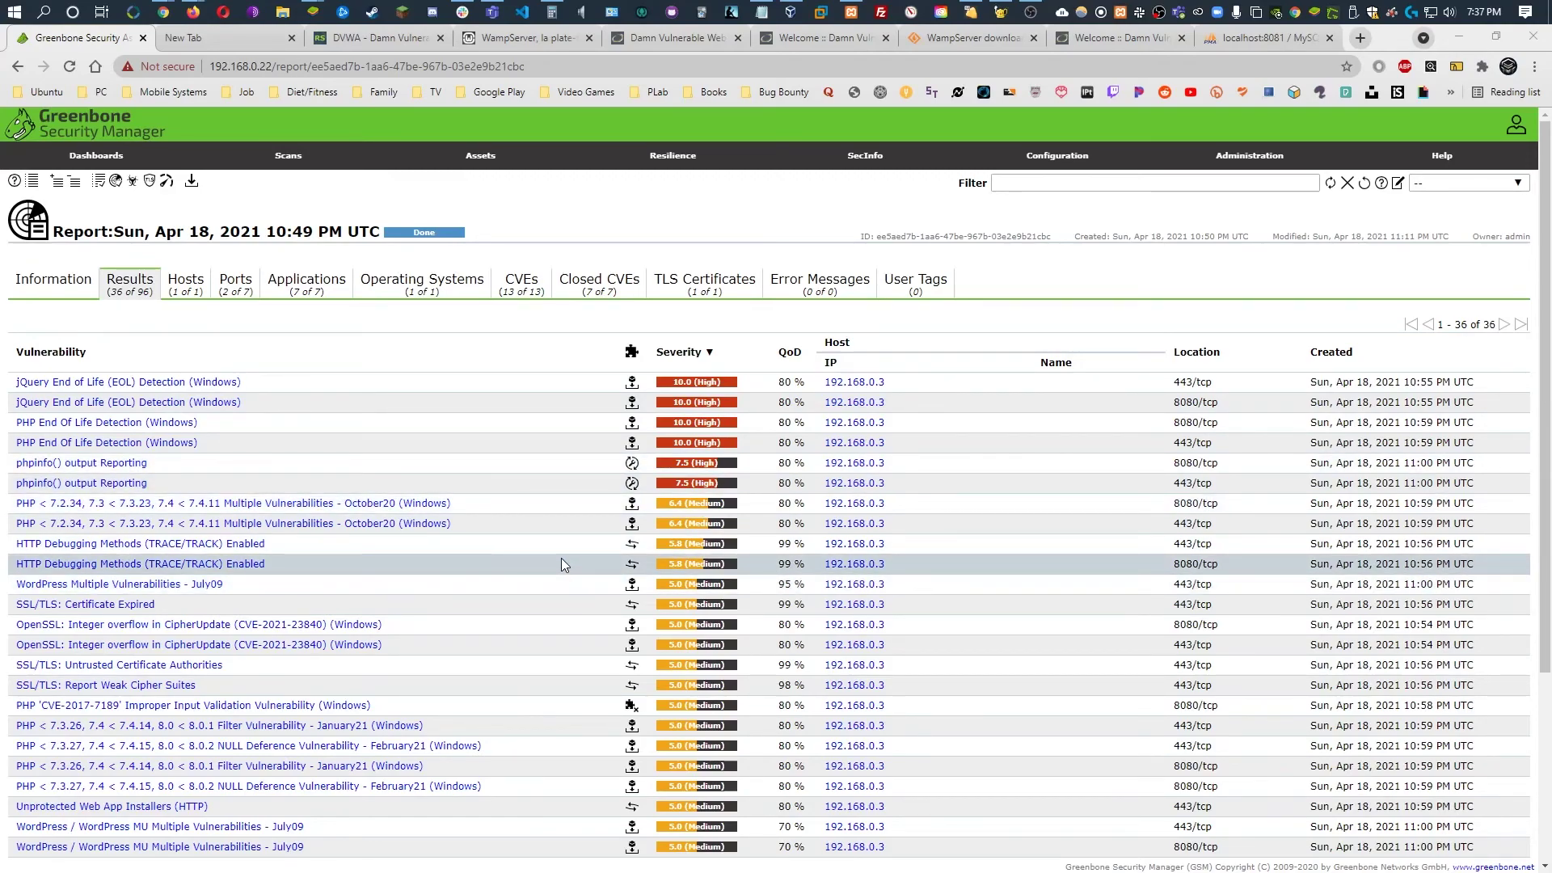
{"action": "scroll", "coordinate": [564, 563], "scroll_direction": "down", "scroll_amount": 3}
{"action": "scroll", "coordinate": [578, 563], "scroll_direction": "up", "scroll_amount": 3}
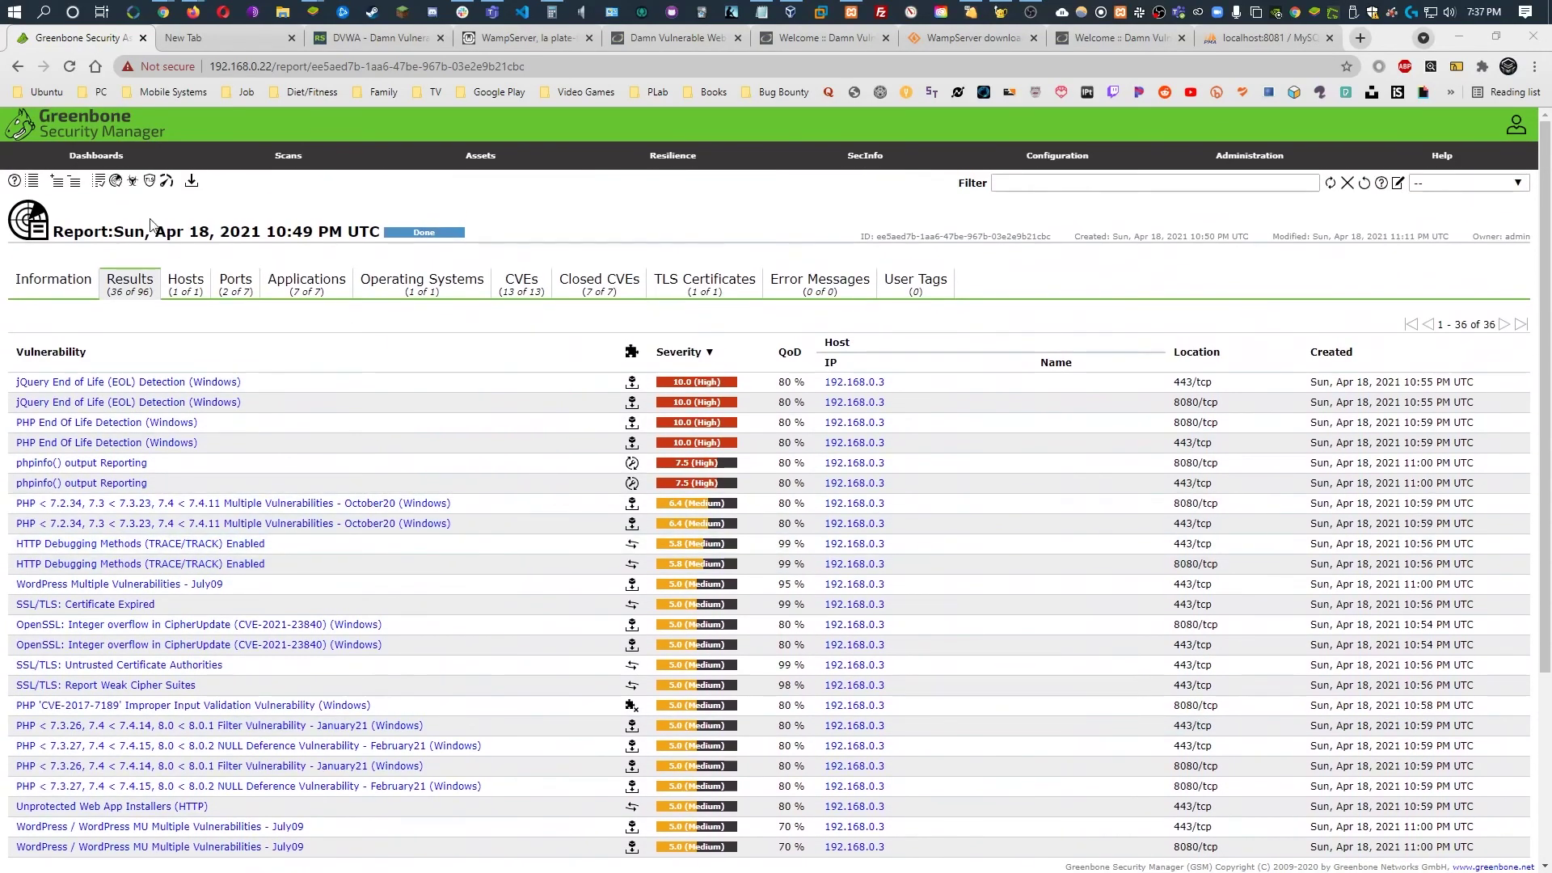